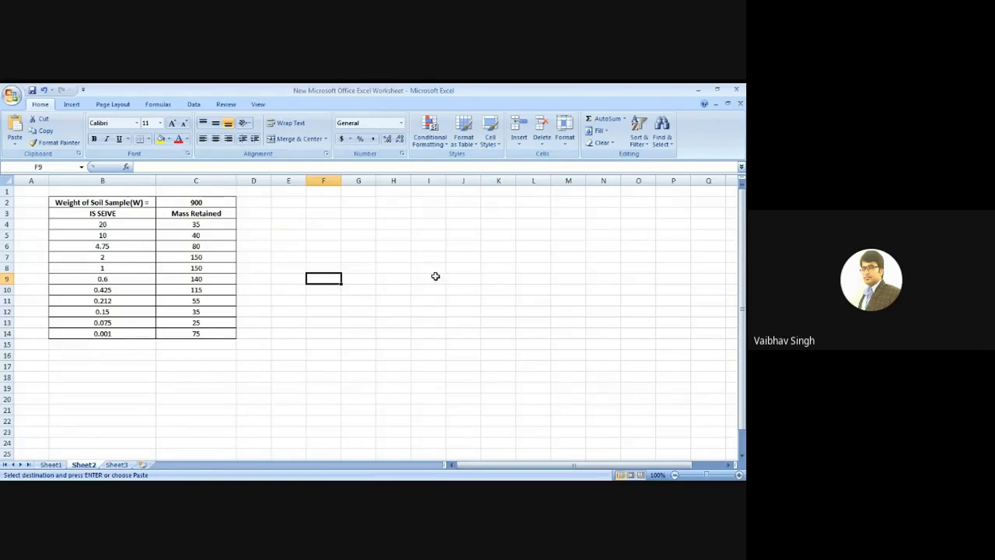
# Add the unit gm after the soil sample weight of 900 in cell C2
pyautogui.click(474, 299)
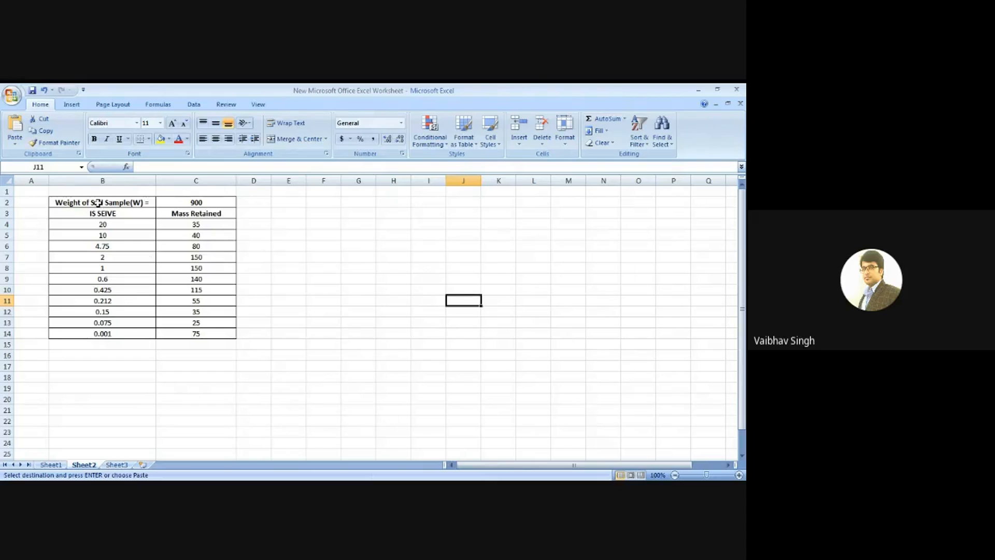
pyautogui.doubleClick(219, 201)
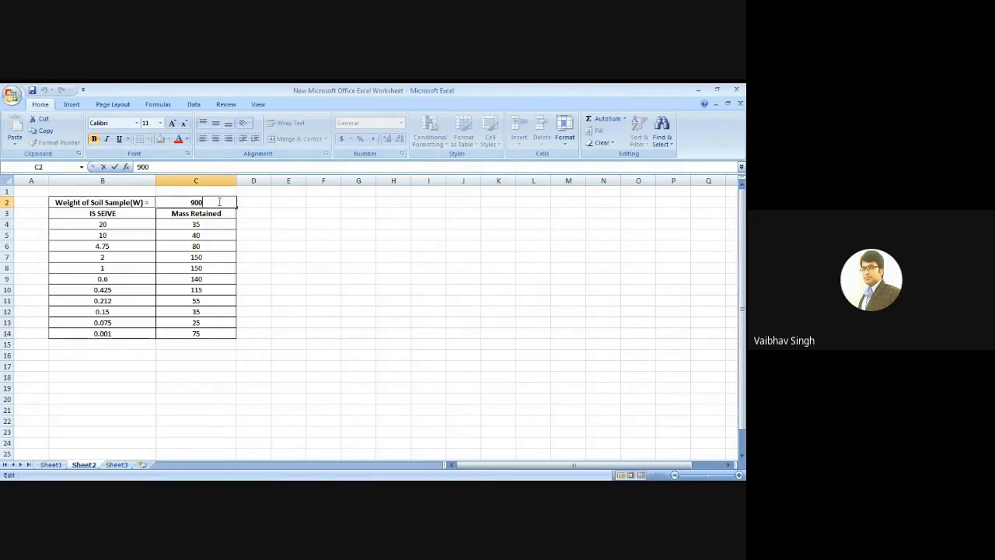
pyautogui.write('gm')
pyautogui.click(386, 279)
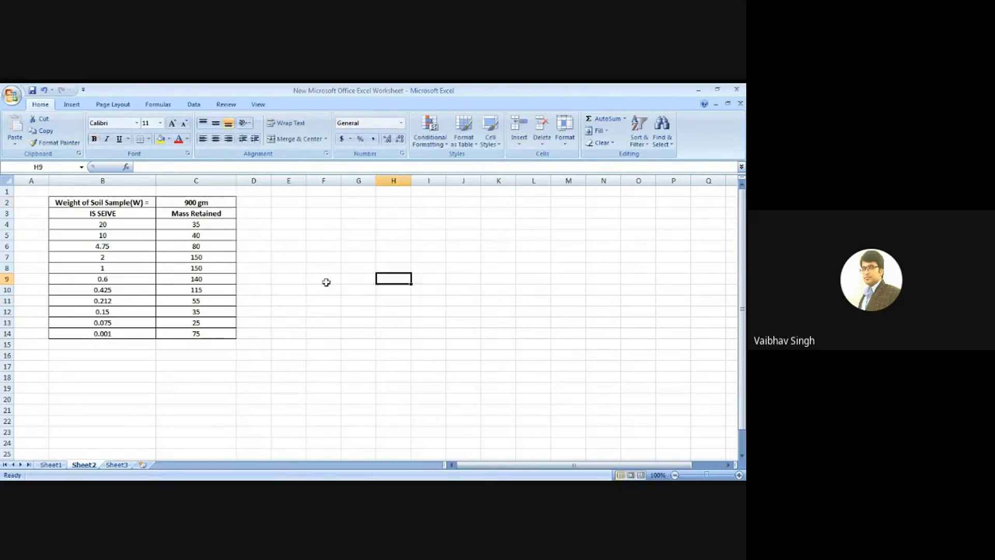
# Label the 0.001 row of the IS sieve list as Pan in cell A14
pyautogui.click(122, 218)
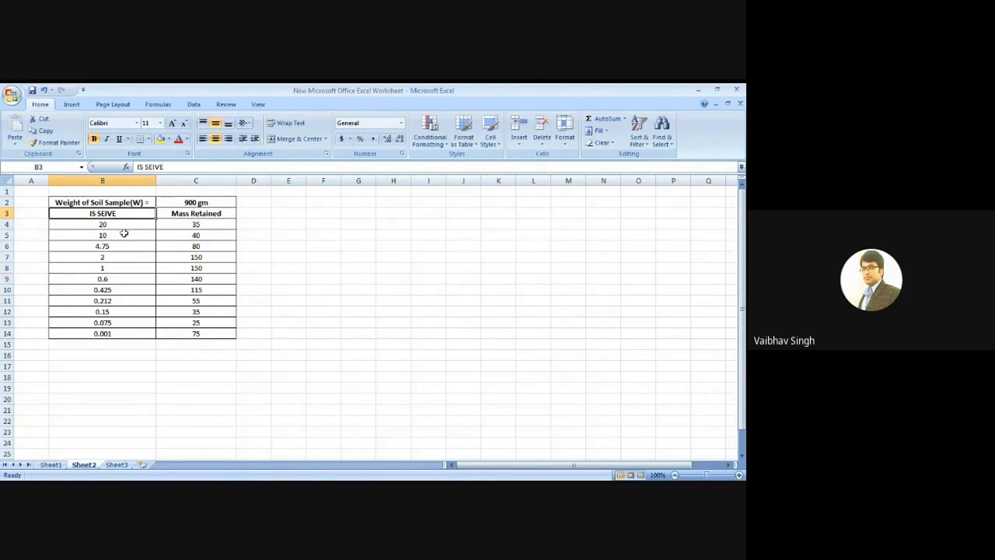
pyautogui.moveTo(129, 229); pyautogui.dragTo(124, 337)
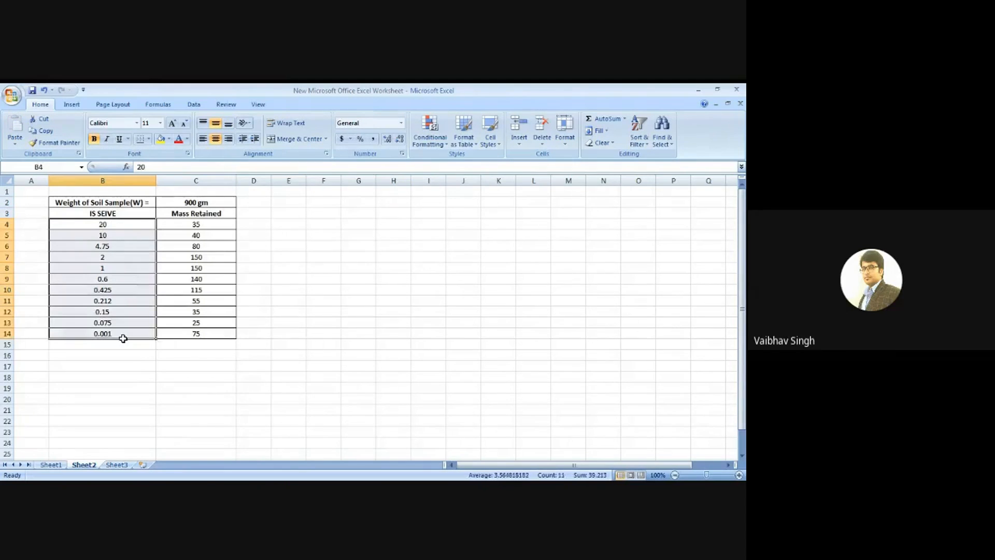
pyautogui.click(379, 369)
pyautogui.click(43, 333)
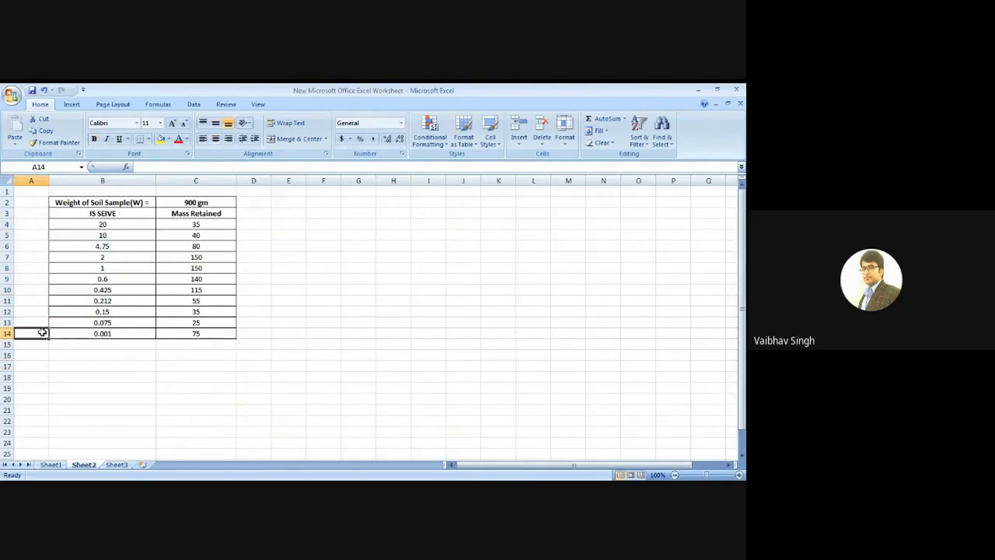
pyautogui.write('Pa')
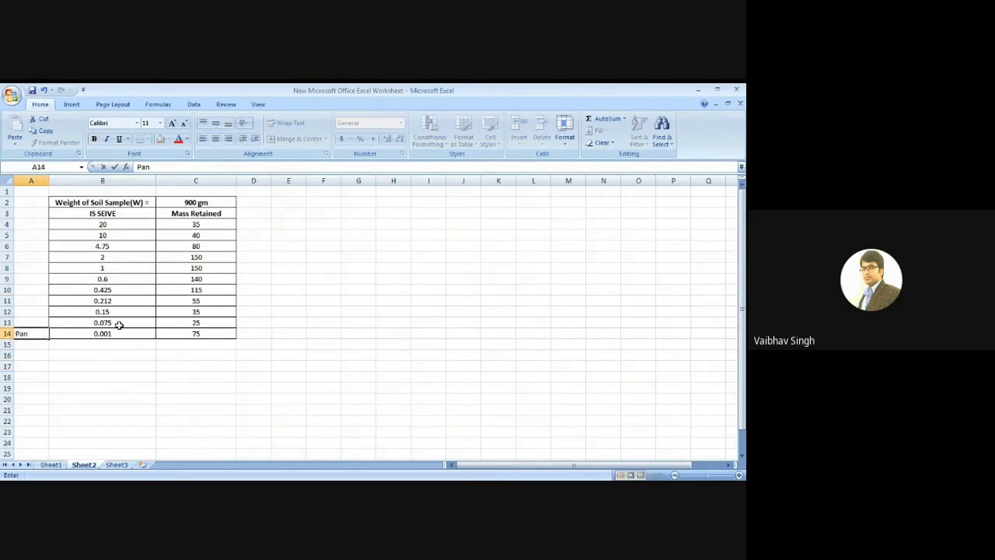
pyautogui.write('n')
pyautogui.click(338, 319)
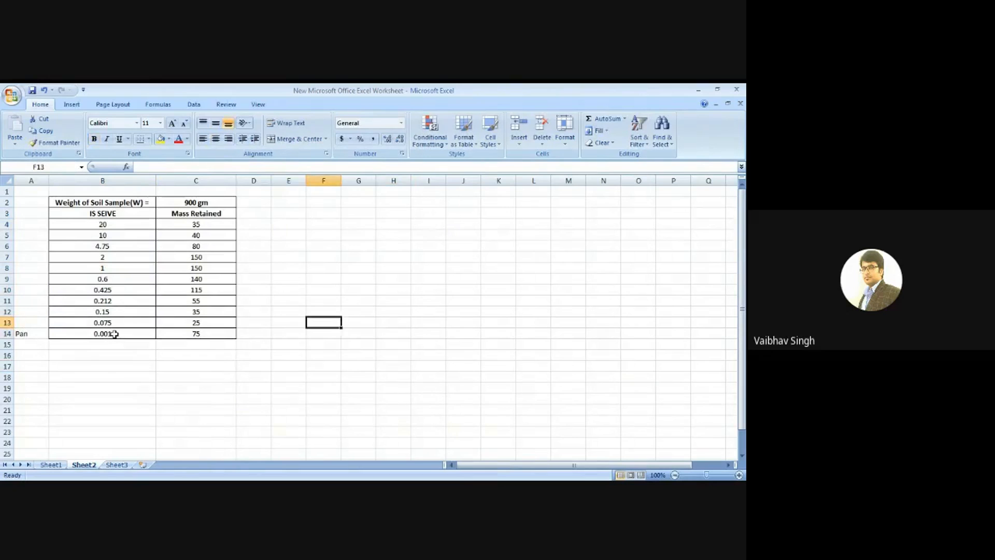
# Examine the mass retained on the individual sieves and in the pan
pyautogui.click(114, 333)
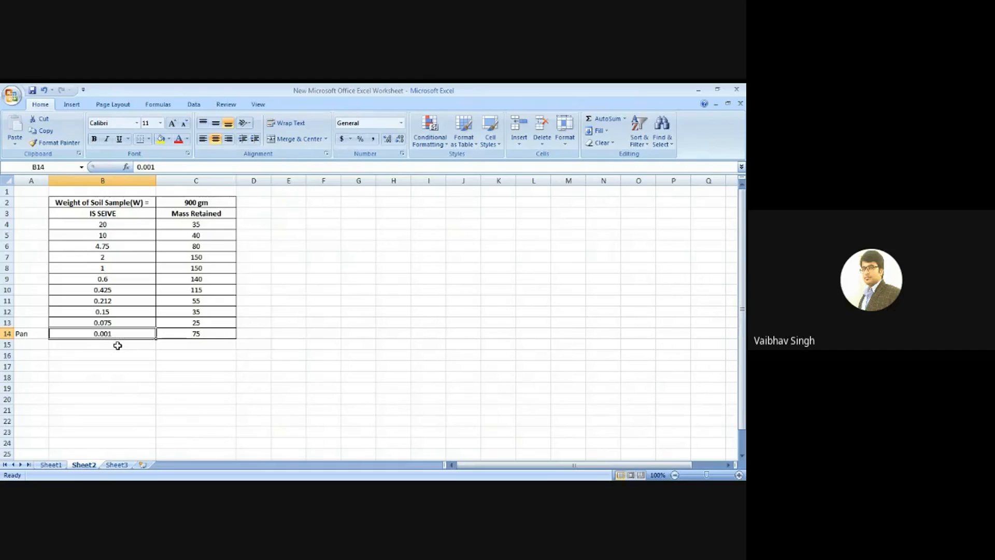
pyautogui.click(220, 213)
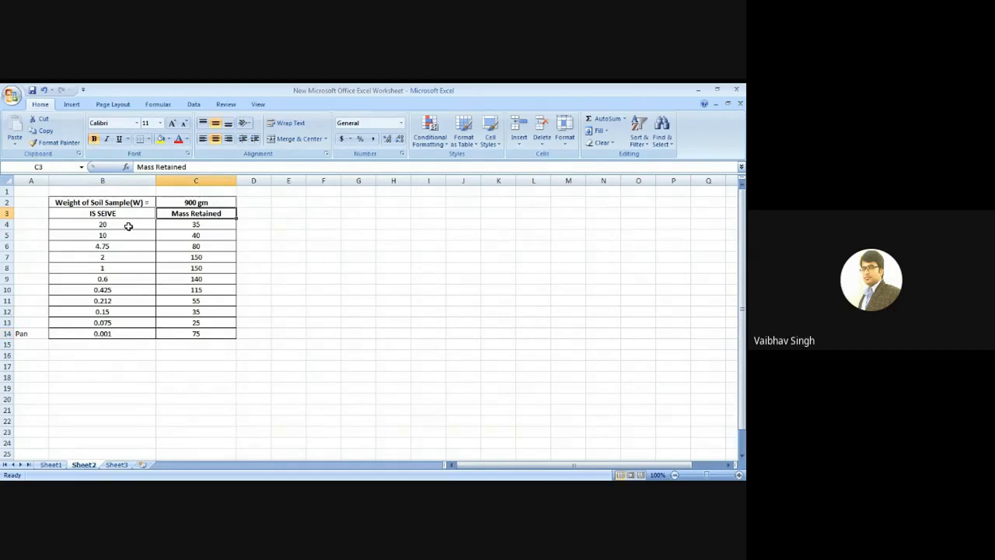
pyautogui.click(213, 223)
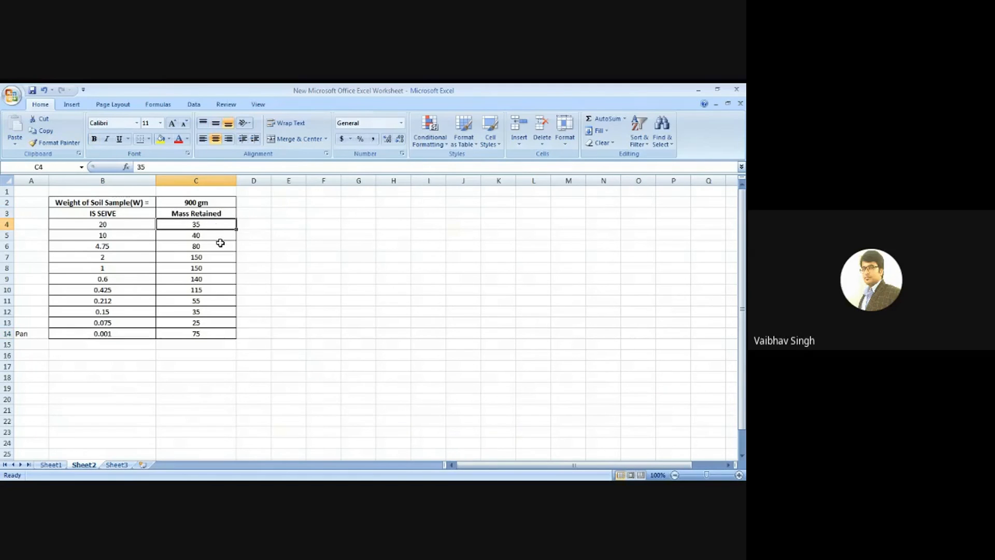
pyautogui.click(334, 313)
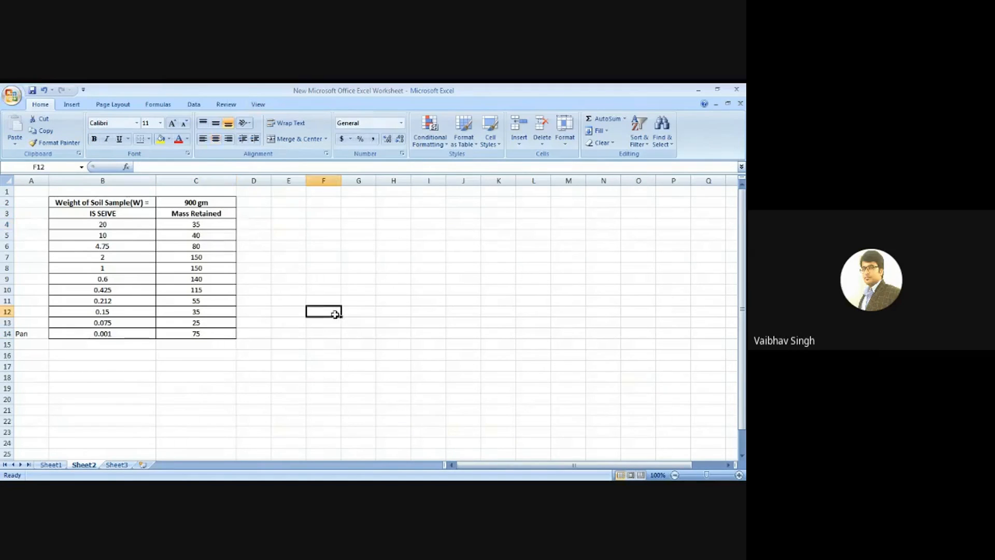
pyautogui.click(208, 235)
pyautogui.click(209, 246)
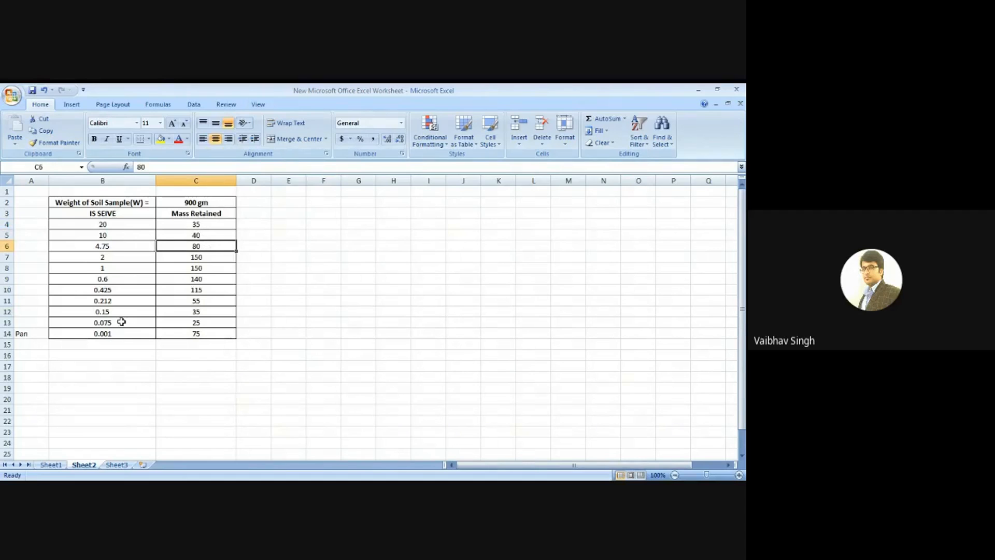
pyautogui.click(212, 323)
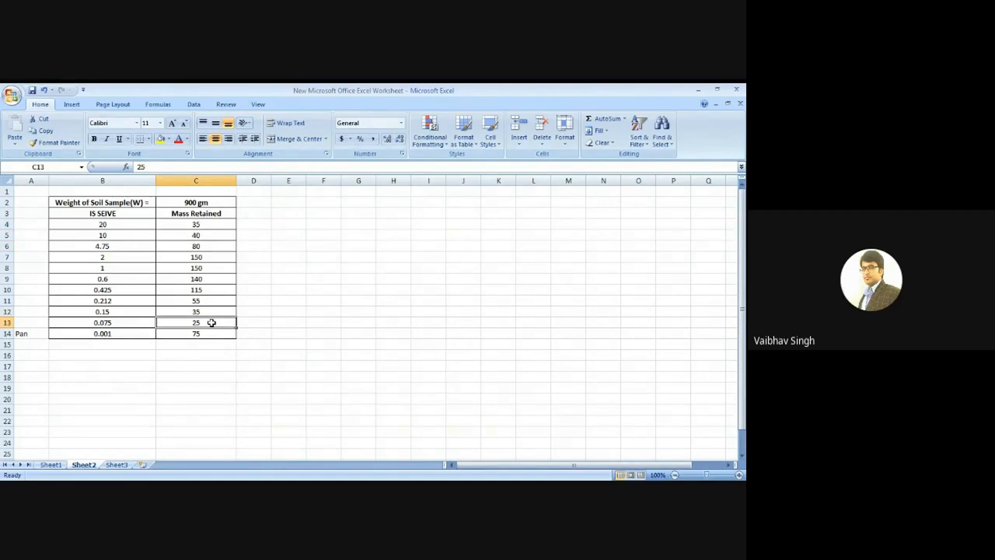
pyautogui.click(213, 337)
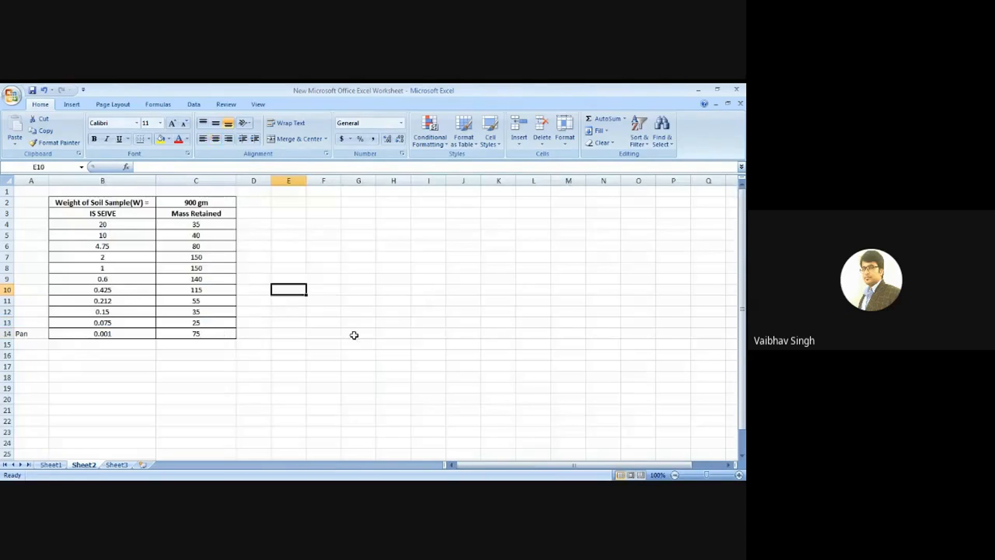
pyautogui.click(355, 335)
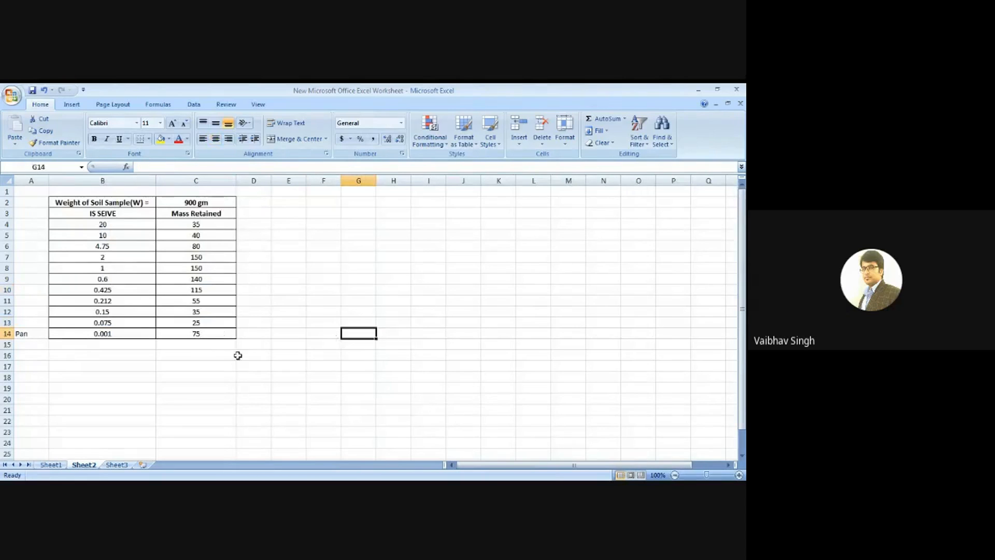
pyautogui.click(241, 386)
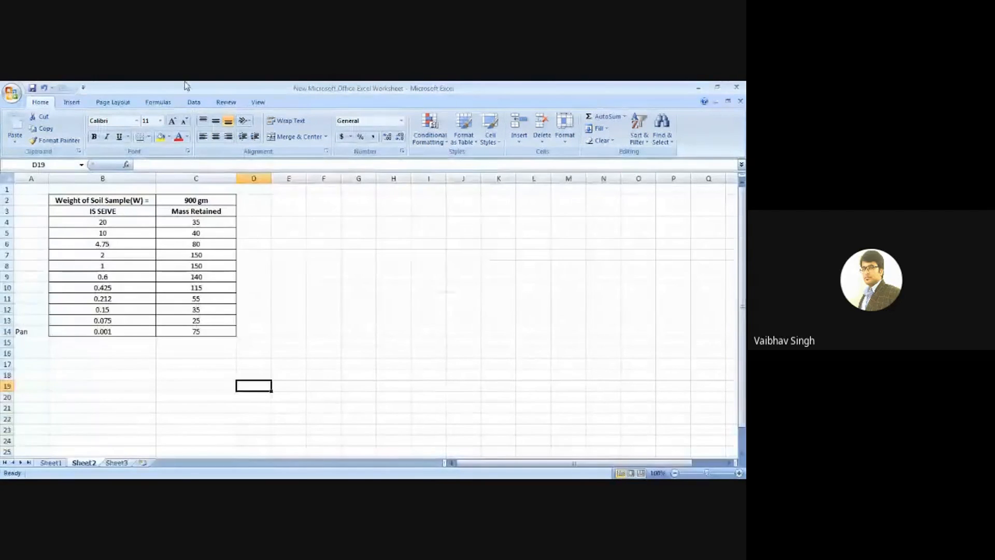
# Widen column D and enter the heading "% Retained (Wi/W)*100" in cell D2
pyautogui.click(320, 255)
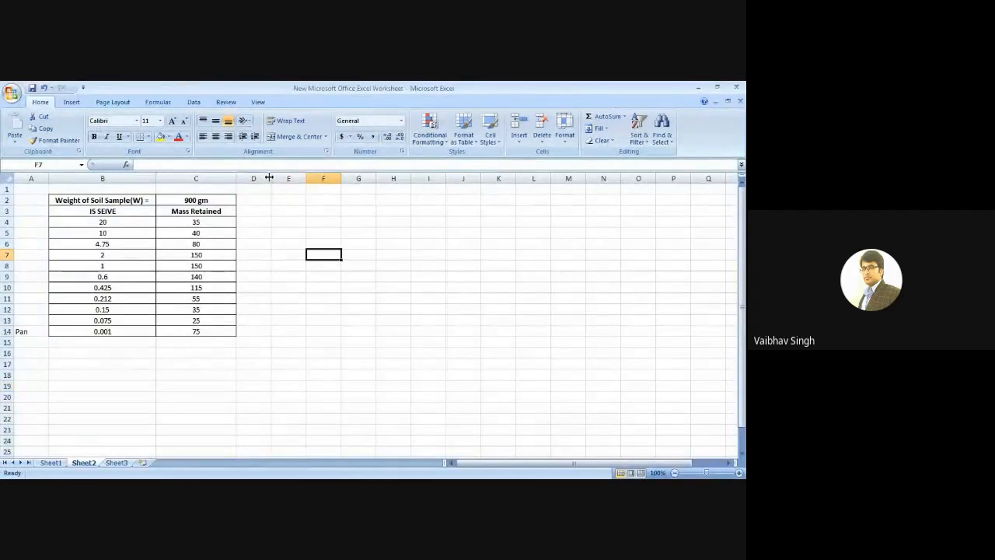
pyautogui.moveTo(269, 176); pyautogui.dragTo(327, 177)
pyautogui.click(267, 200)
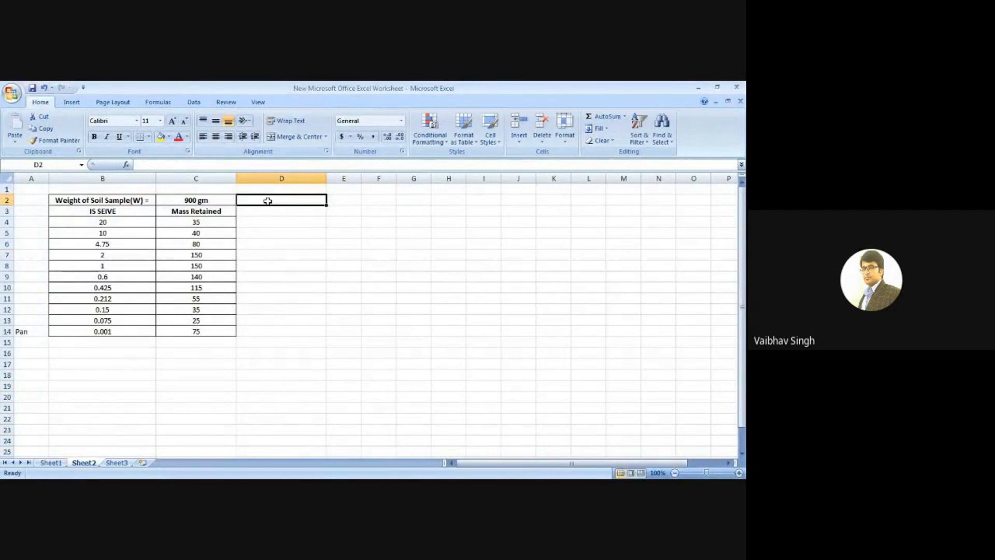
pyautogui.write('%')
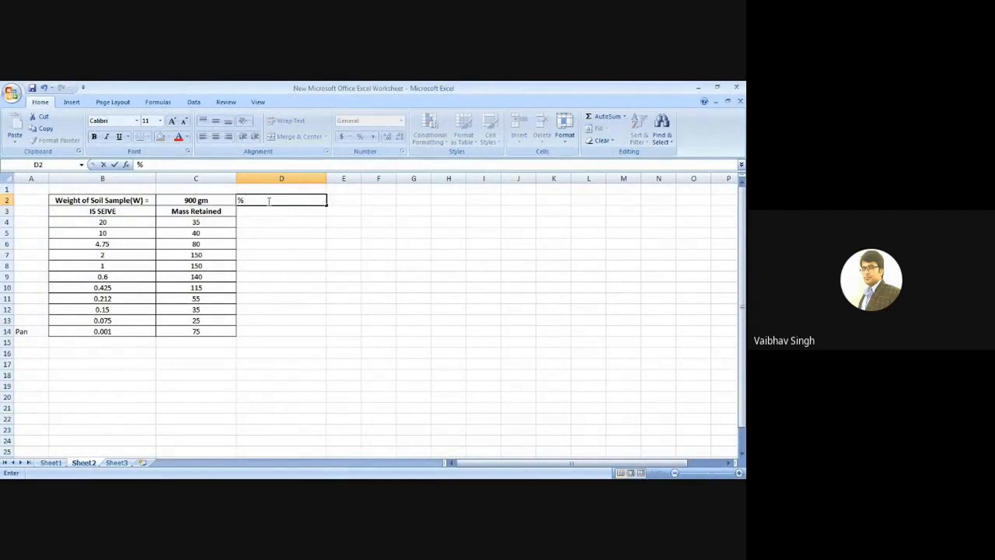
pyautogui.write(' Retained')
pyautogui.click(305, 243)
pyautogui.click(280, 200)
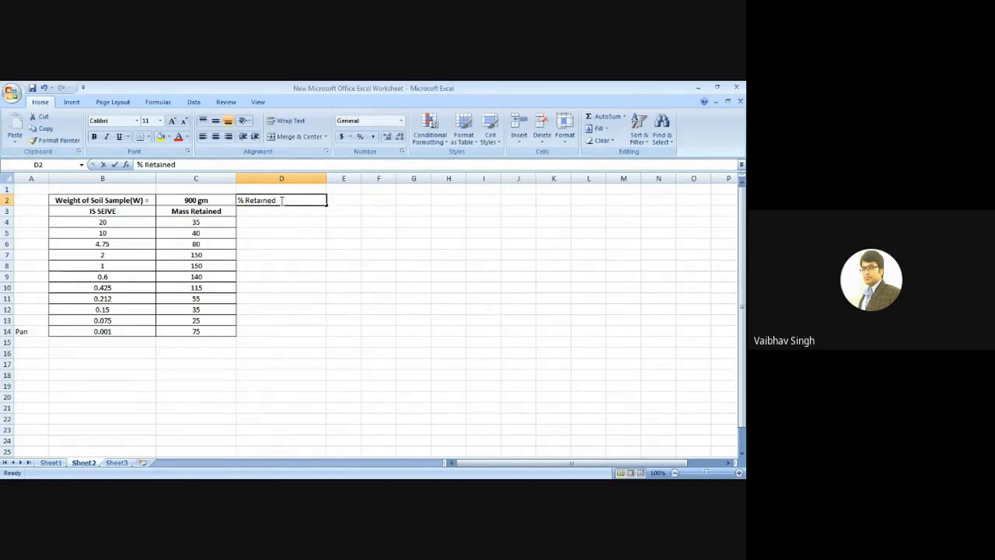
pyautogui.doubleClick(287, 201)
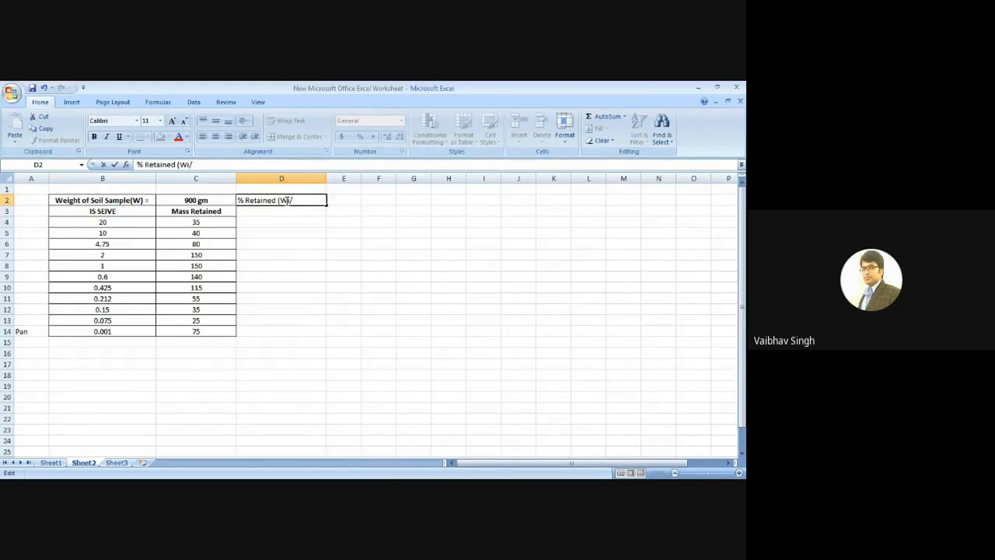
pyautogui.write('W)*100')
pyautogui.click(378, 240)
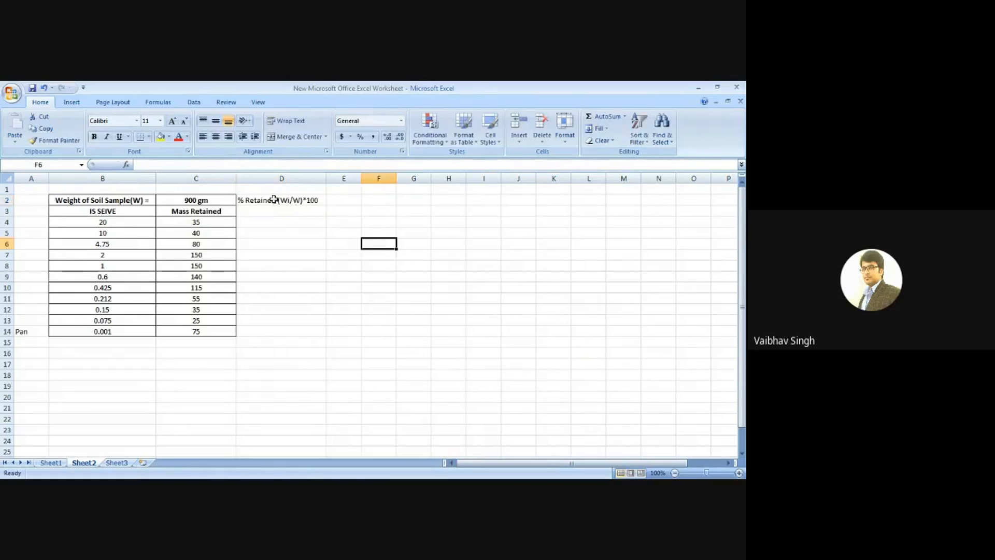
# Copy the formatting of the sample weight cell C2 onto the % Retained heading in D2
pyautogui.click(274, 198)
pyautogui.click(203, 200)
pyautogui.click(55, 140)
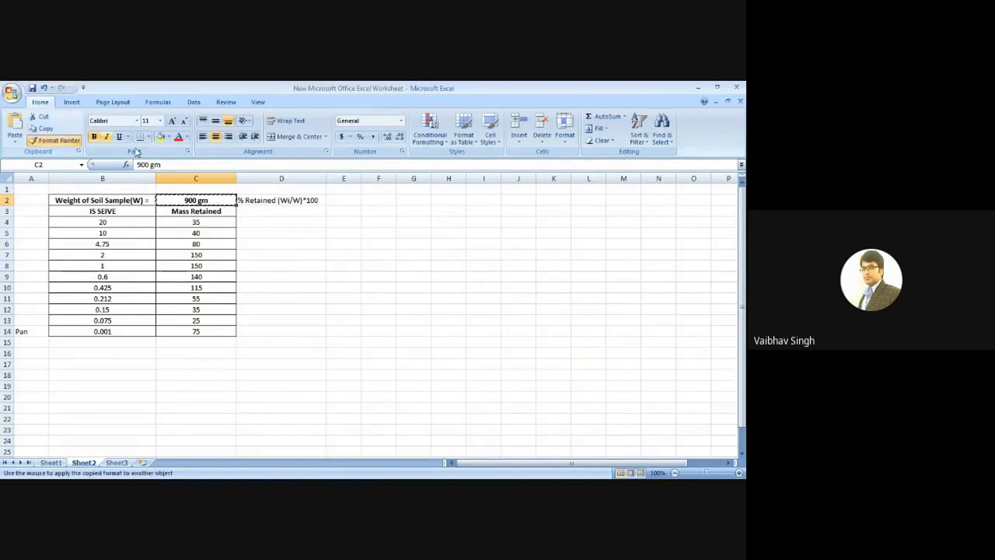
pyautogui.click(284, 200)
pyautogui.click(379, 242)
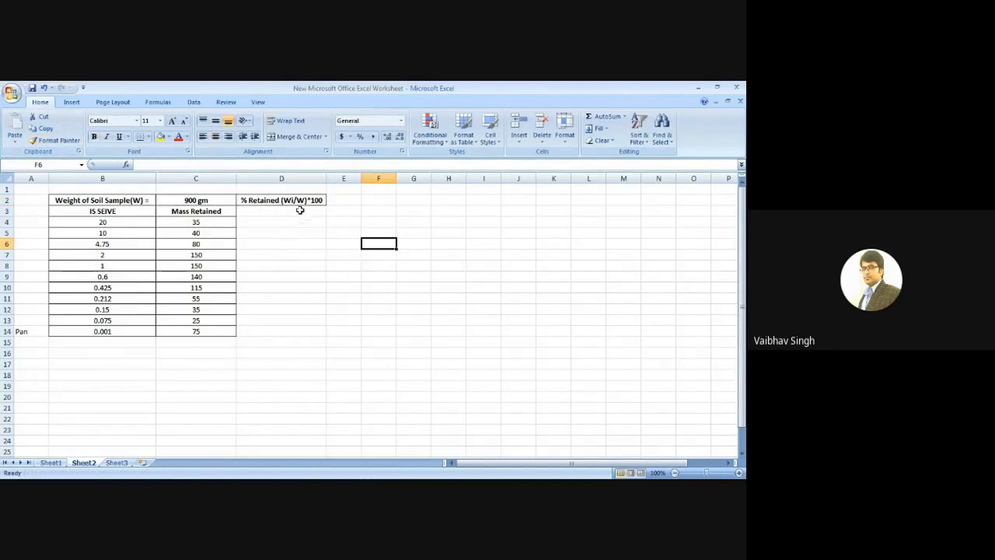
# Merge and center cells D2 and D3 for the % Retained heading
pyautogui.moveTo(301, 202); pyautogui.dragTo(288, 212)
pyautogui.click(296, 136)
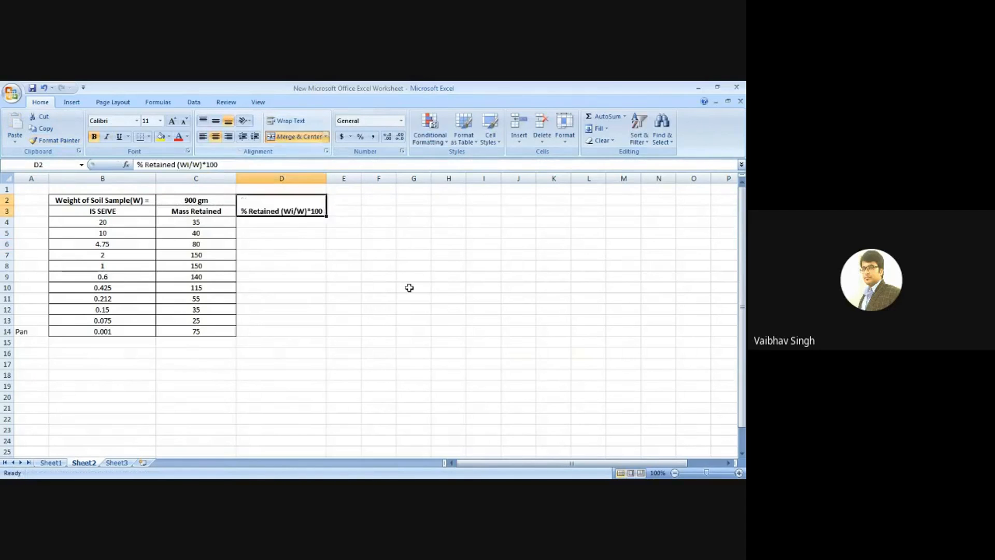
pyautogui.click(409, 287)
pyautogui.click(273, 199)
# Apply all borders to the empty % Retained cells D4 to D14
pyautogui.moveTo(264, 223); pyautogui.dragTo(275, 332)
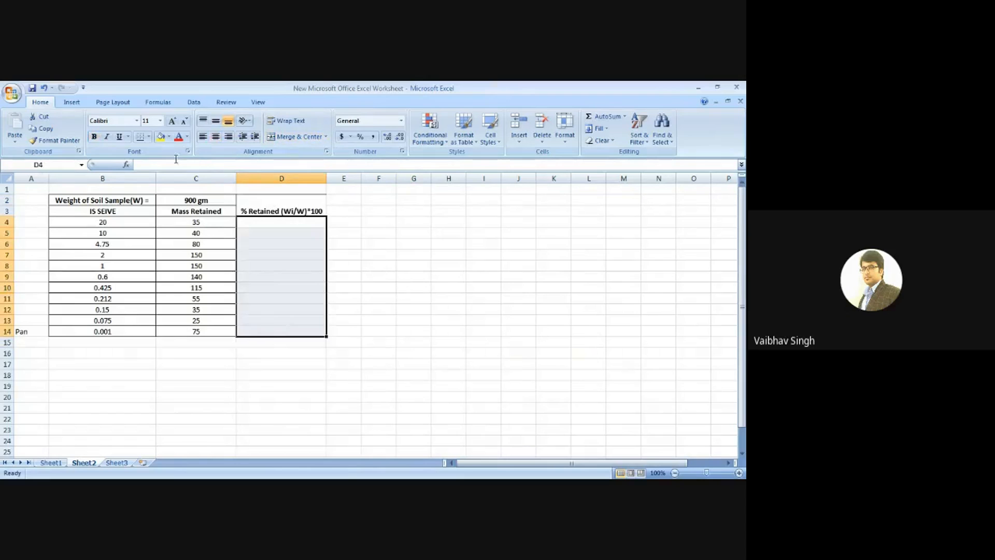
pyautogui.click(149, 136)
pyautogui.click(167, 223)
pyautogui.click(414, 287)
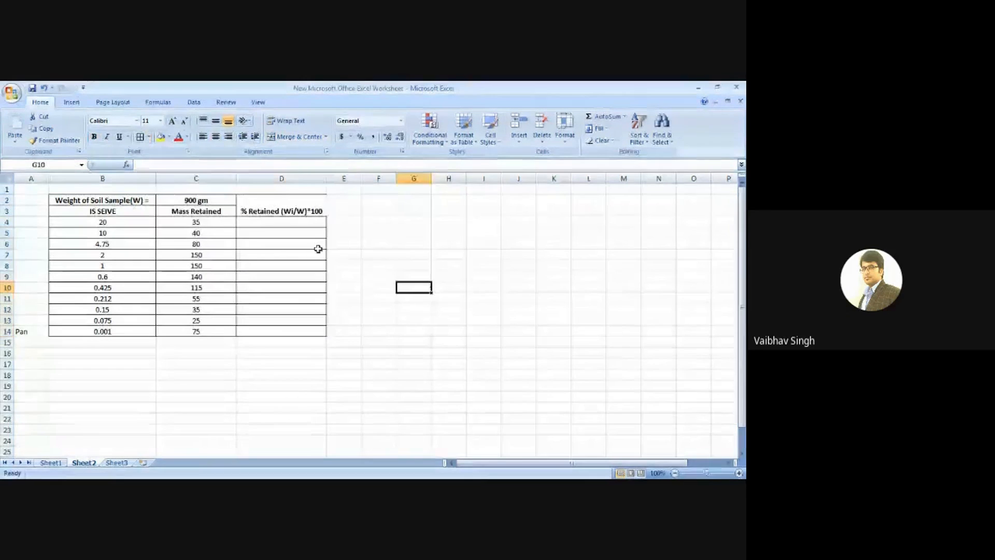
# Align the merged % Retained heading vertically to the middle of its cell
pyautogui.click(282, 202)
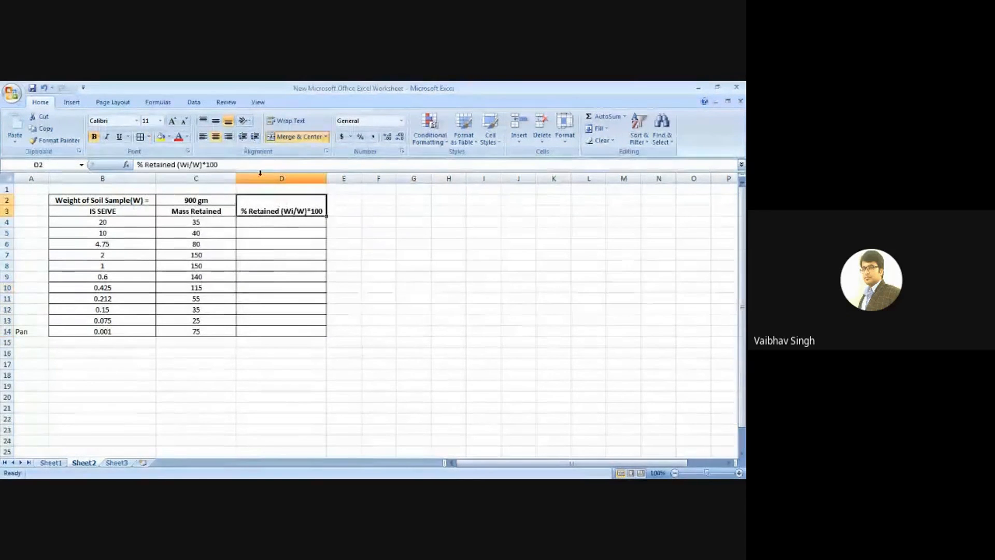
pyautogui.click(216, 120)
pyautogui.click(484, 269)
# Enter the formula =(C4/900)*100 in cell D4 to calculate the percentage retained on the 20 sieve
pyautogui.click(282, 223)
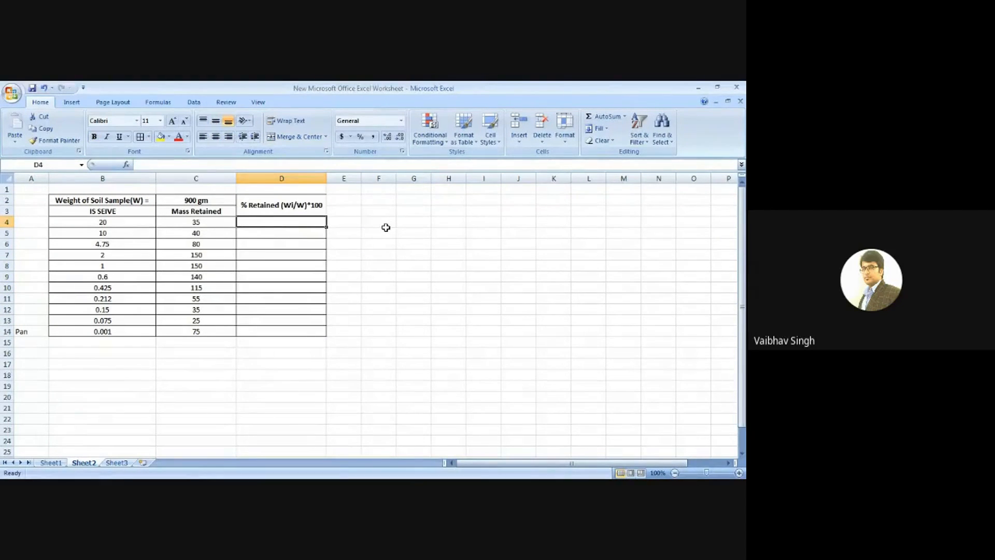
pyautogui.write('=')
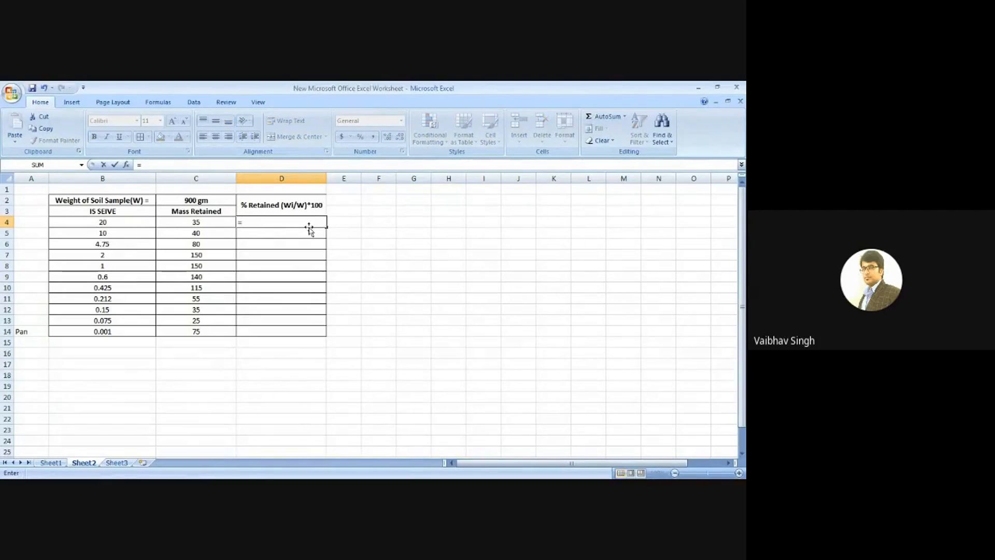
pyautogui.write('(')
pyautogui.click(207, 222)
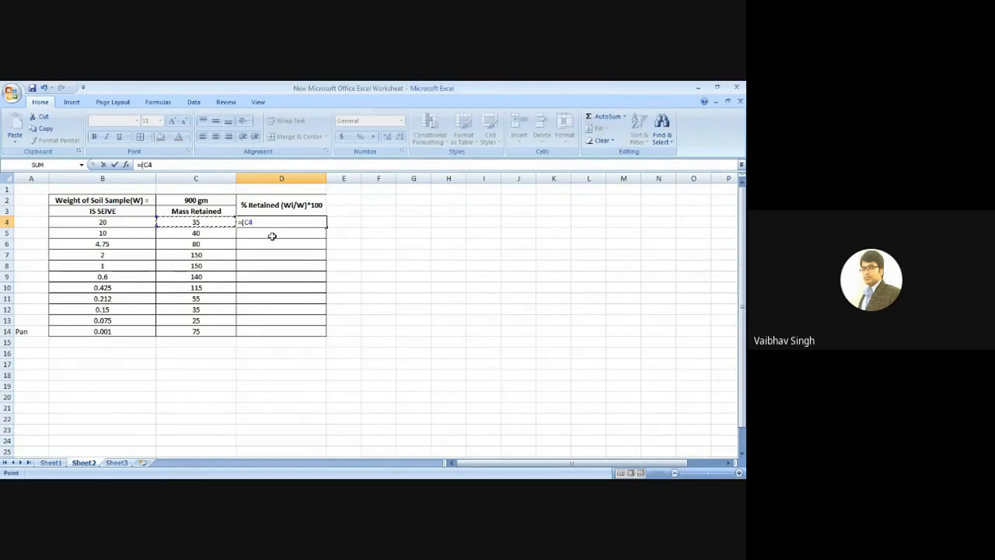
pyautogui.write('/900')
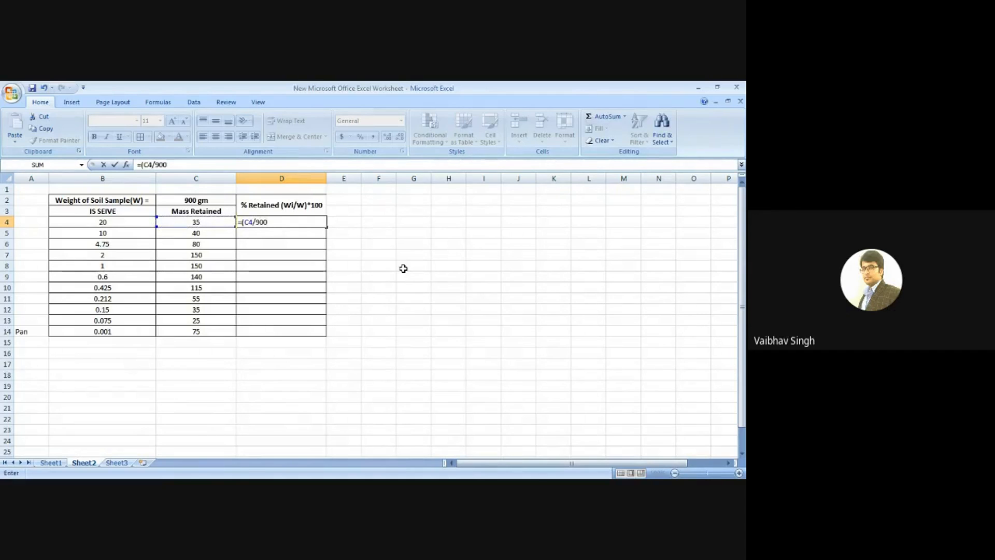
pyautogui.write(')*100')
pyautogui.press('Return')
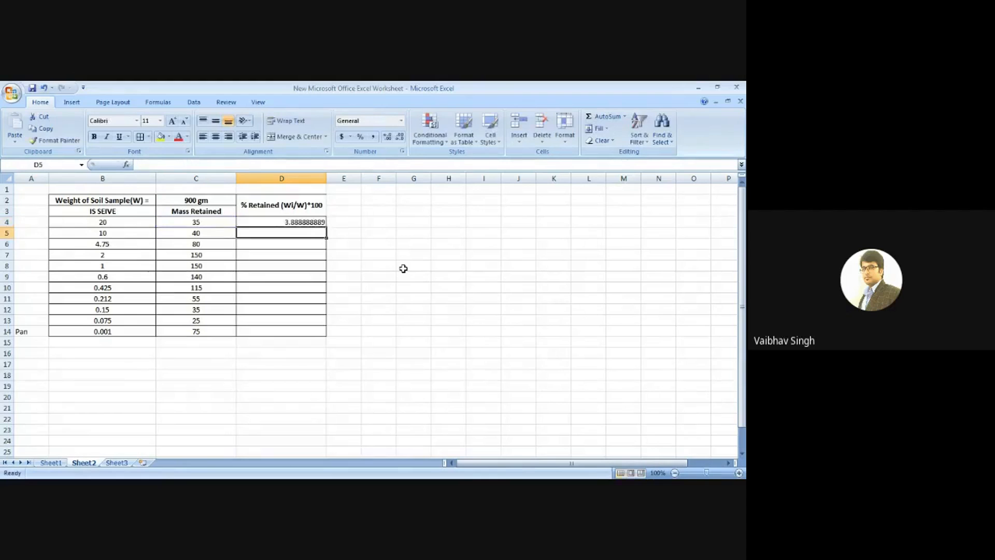
pyautogui.click(305, 227)
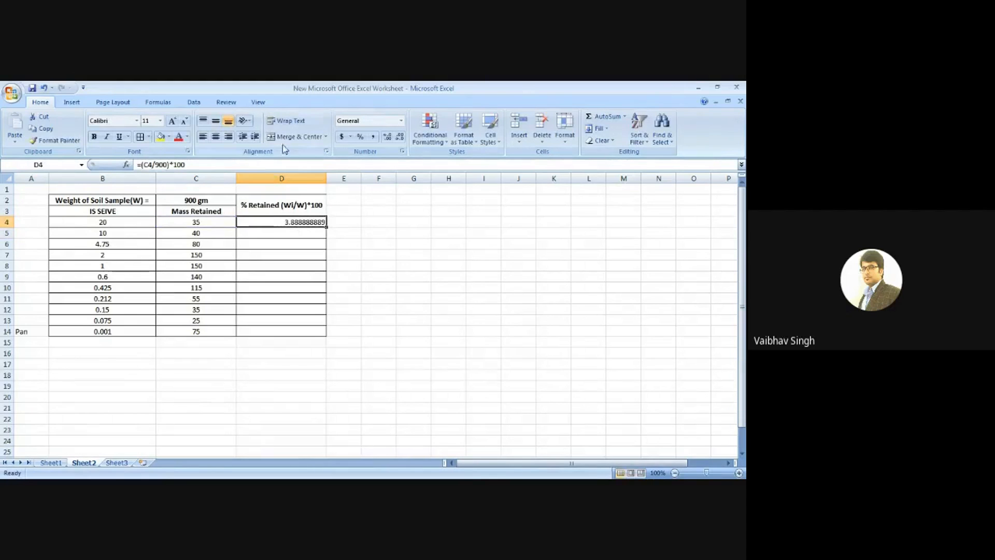
# Center the % Retained value in D4 and fill its formula down through D14
pyautogui.click(216, 137)
pyautogui.click(379, 254)
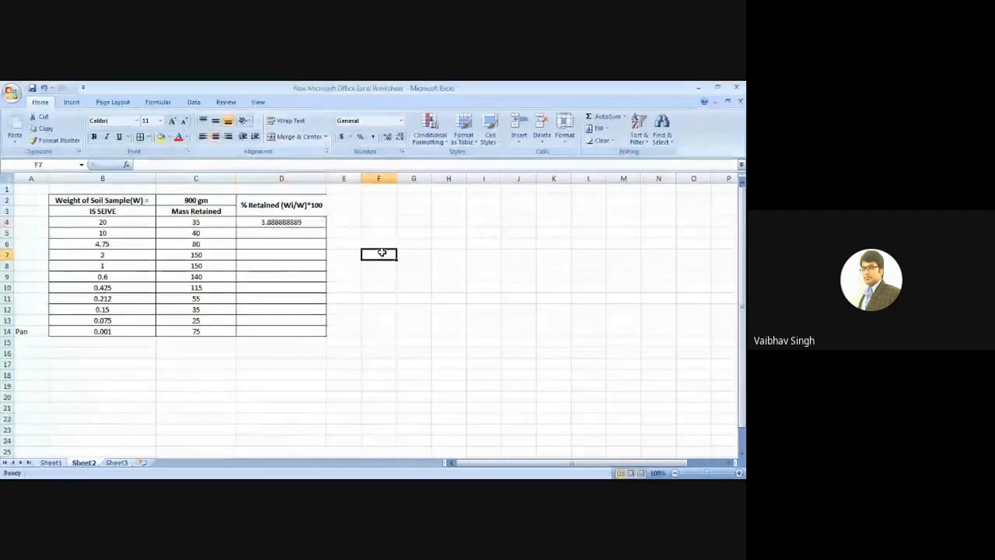
pyautogui.click(318, 225)
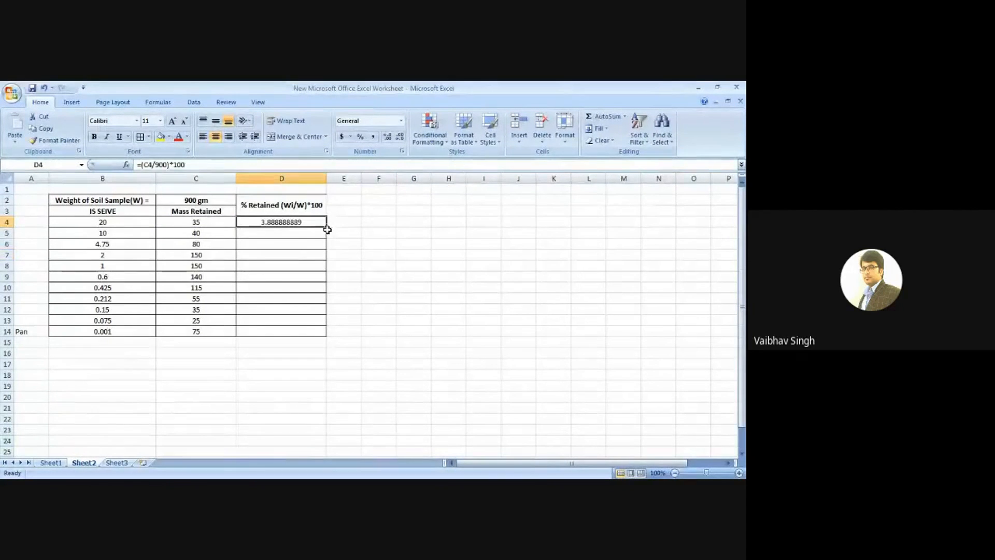
pyautogui.moveTo(327, 229); pyautogui.dragTo(327, 331)
pyautogui.click(429, 311)
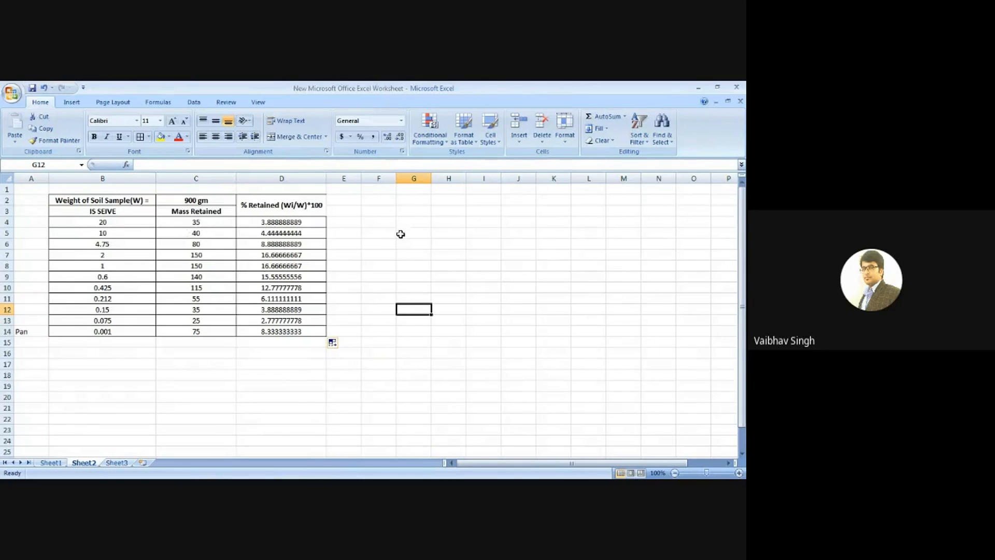
# Examine the % Retained formulas in column D to compare the cell references used in different sieve rows
pyautogui.click(295, 222)
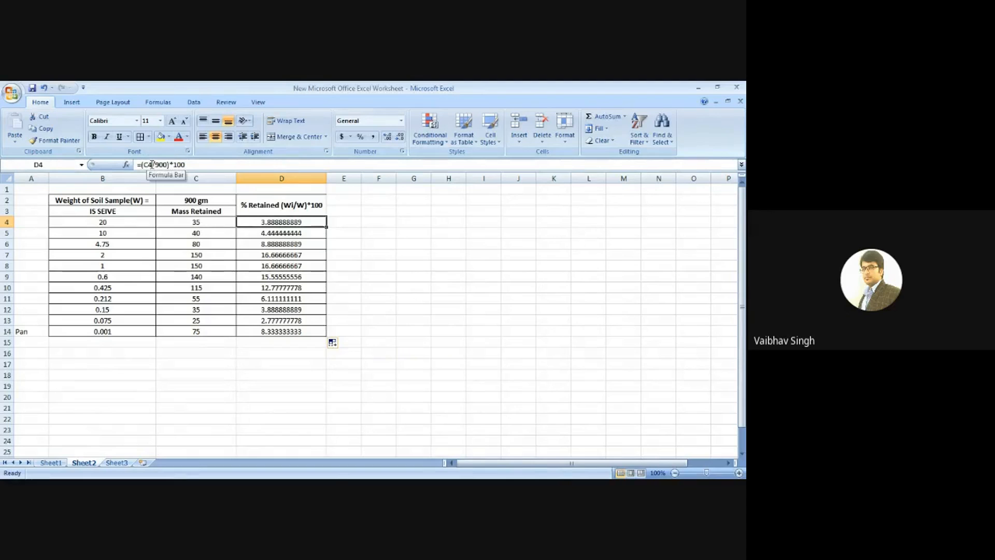
pyautogui.click(378, 287)
pyautogui.click(292, 233)
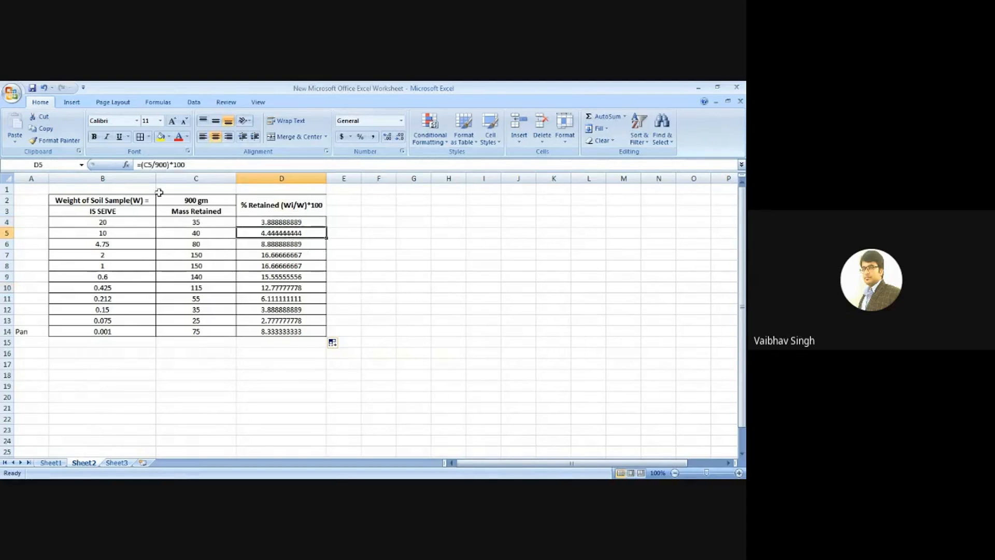
pyautogui.click(275, 246)
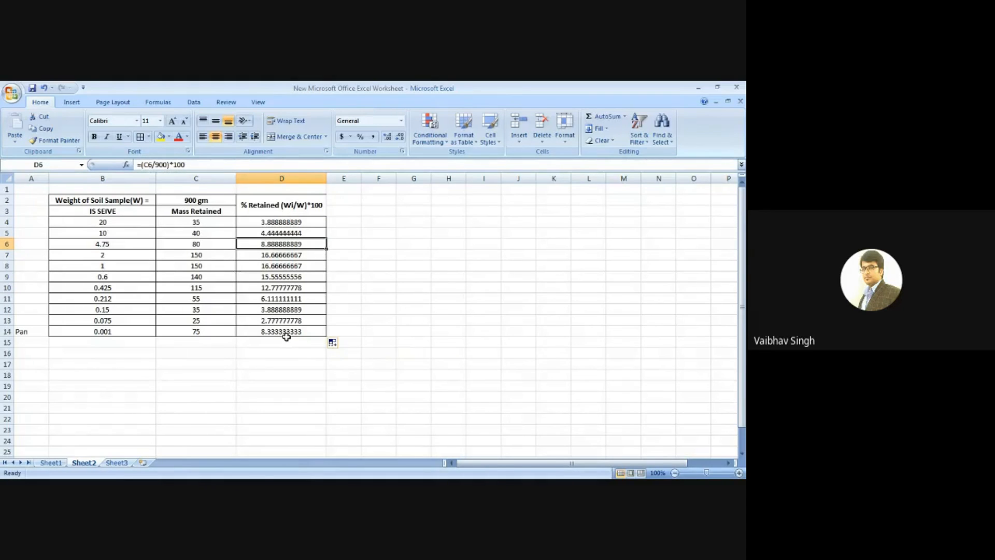
pyautogui.click(287, 332)
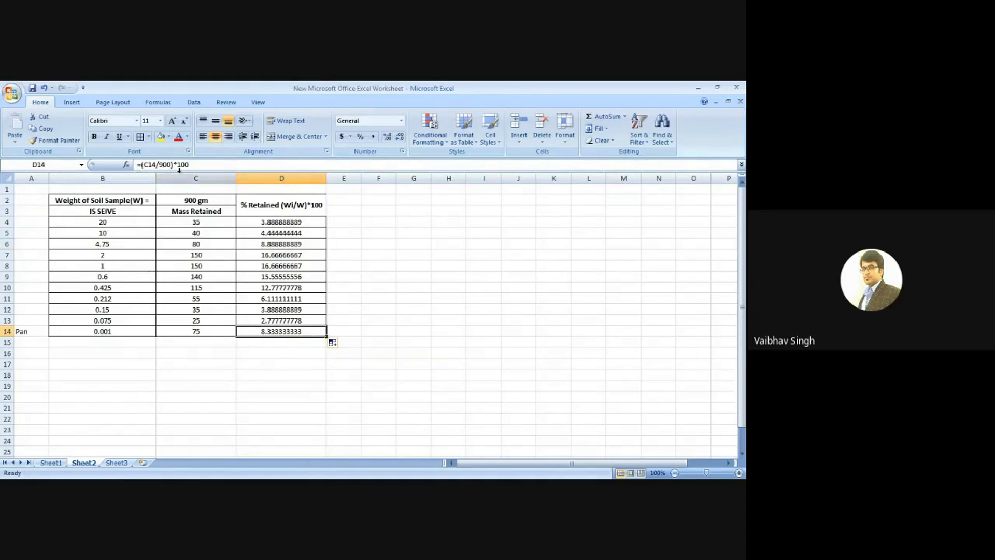
pyautogui.click(412, 288)
pyautogui.click(297, 223)
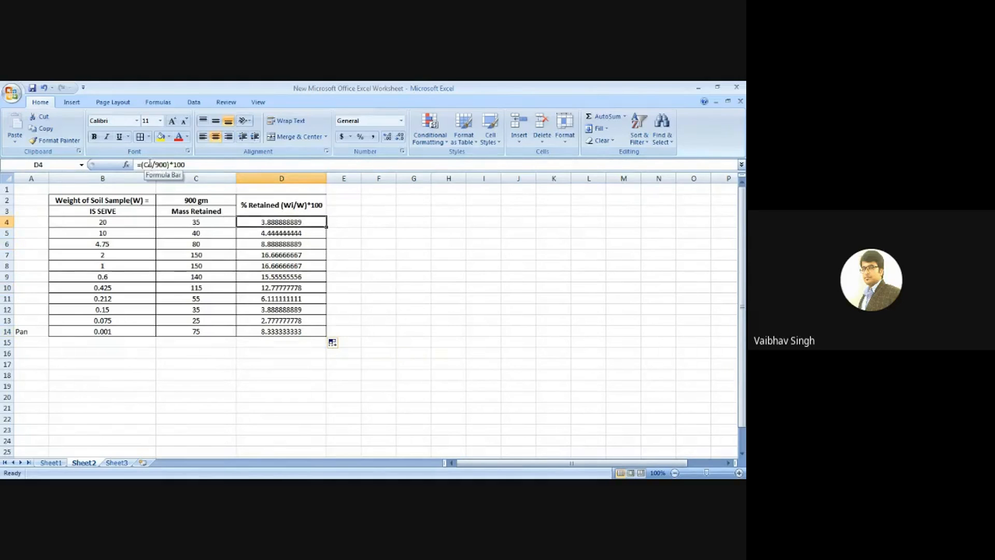
pyautogui.click(281, 261)
pyautogui.click(290, 312)
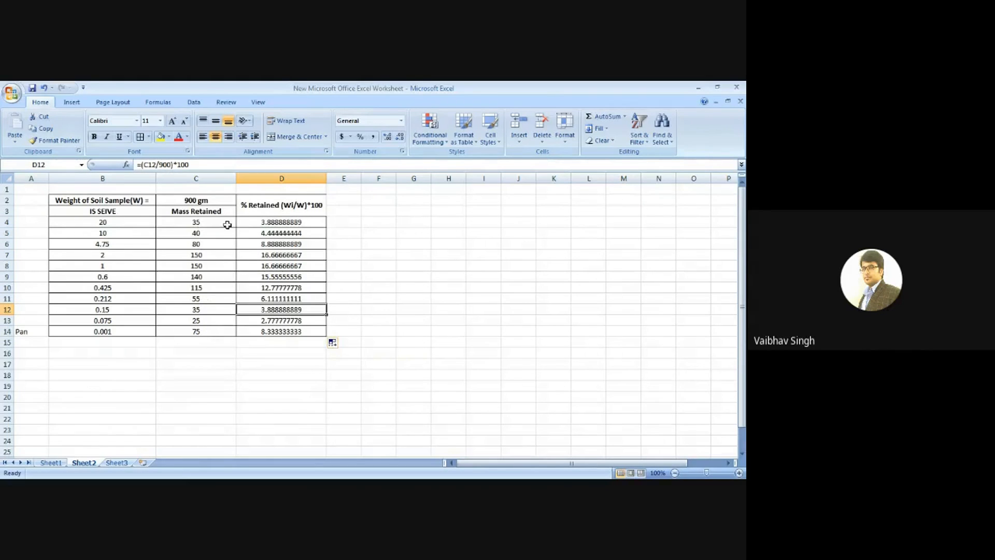
pyautogui.click(273, 222)
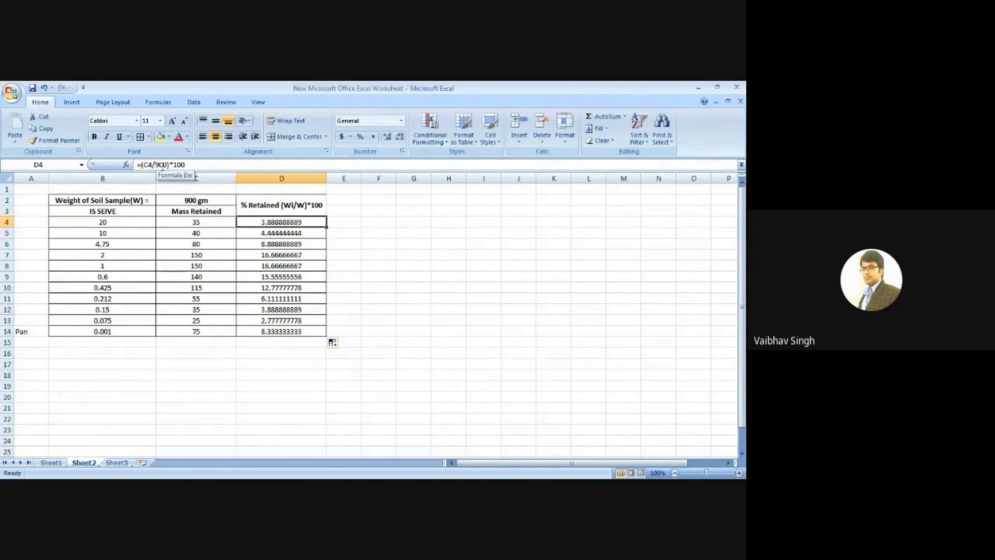
pyautogui.click(455, 310)
# Format the % Retained values in D4 to D14 as Number with 2 decimal places
pyautogui.click(283, 176)
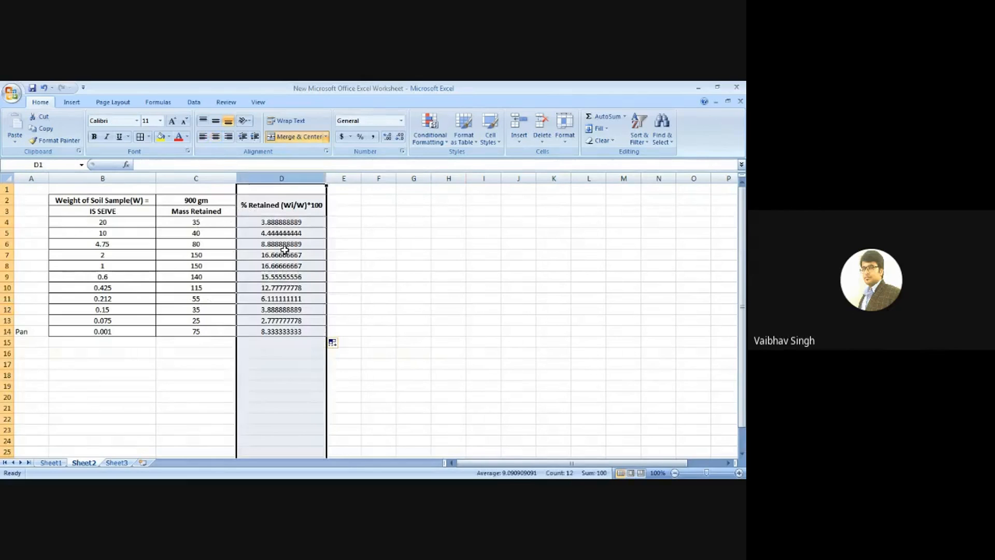
pyautogui.click(446, 264)
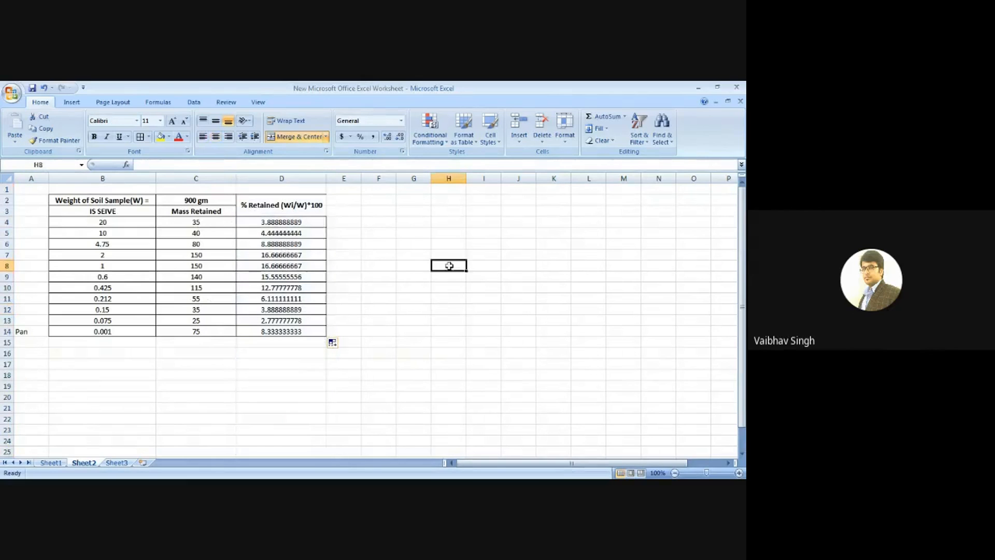
pyautogui.rightClick(294, 327)
pyautogui.click(322, 284)
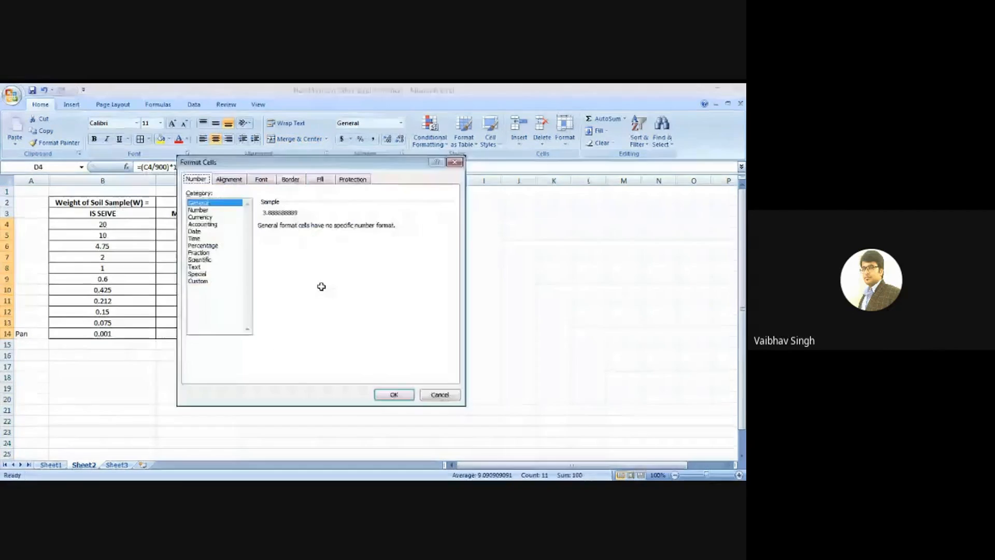
pyautogui.click(203, 207)
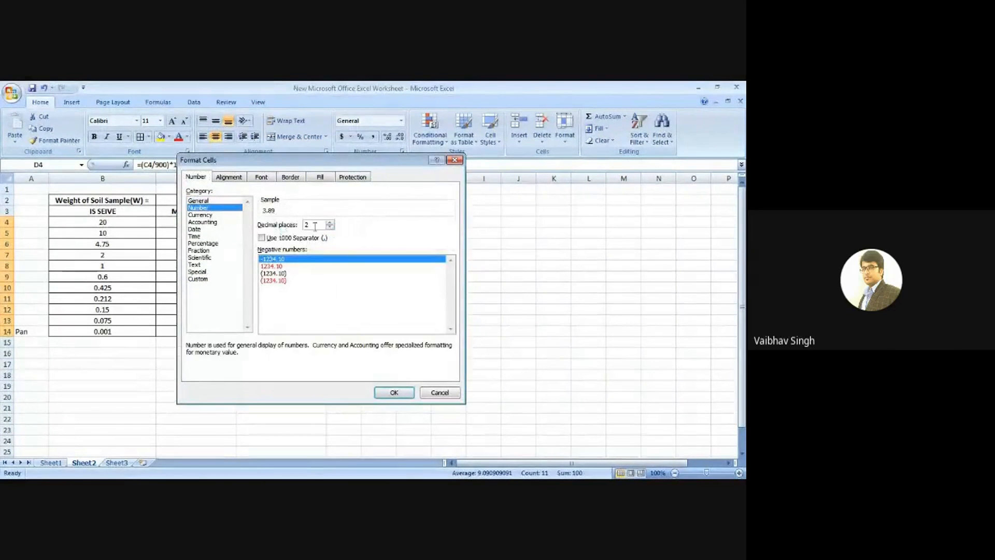
pyautogui.click(393, 392)
pyautogui.click(378, 275)
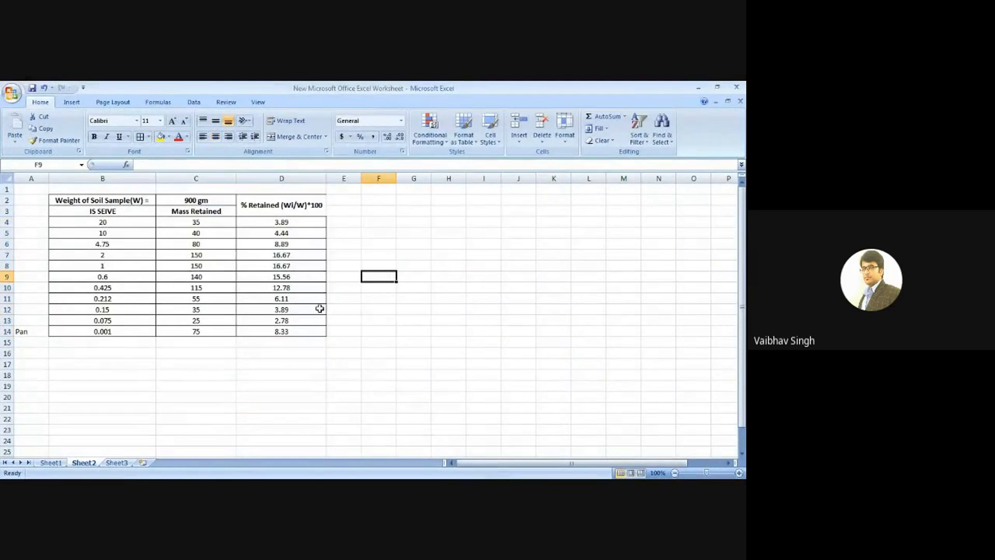
# Widen column E to slightly more than column D's width and merge and center cells E2 and E3
pyautogui.click(418, 331)
pyautogui.moveTo(362, 178); pyautogui.dragTo(440, 180)
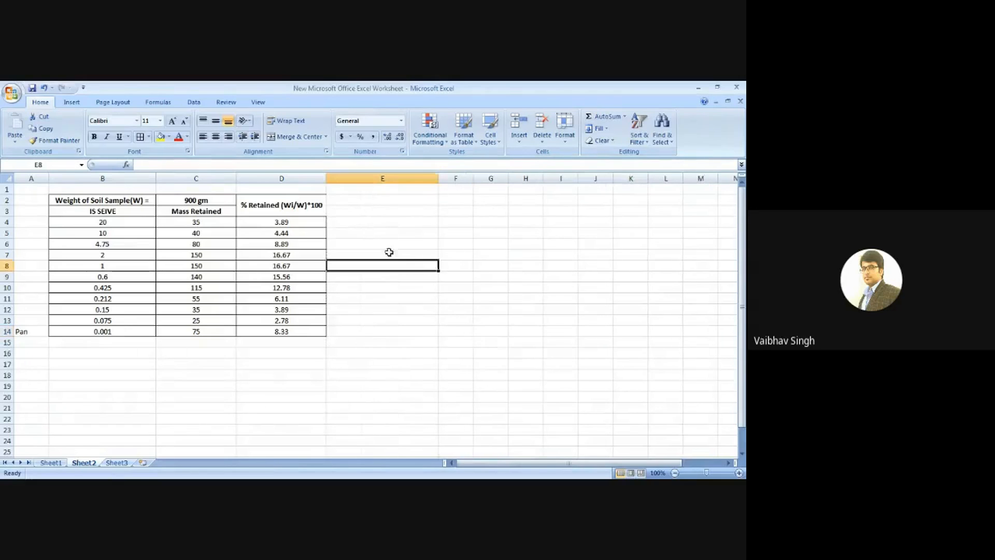
pyautogui.moveTo(360, 201); pyautogui.dragTo(380, 216)
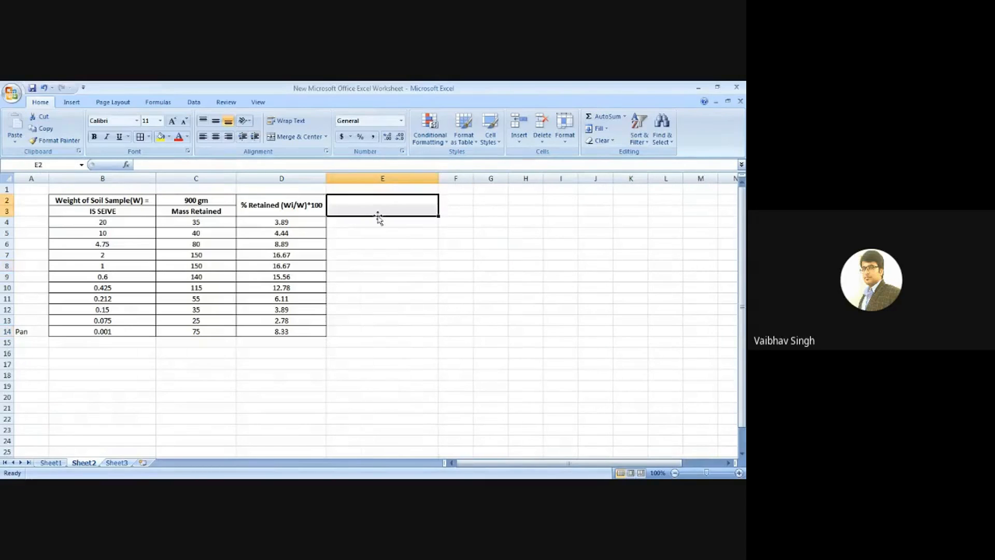
pyautogui.click(296, 136)
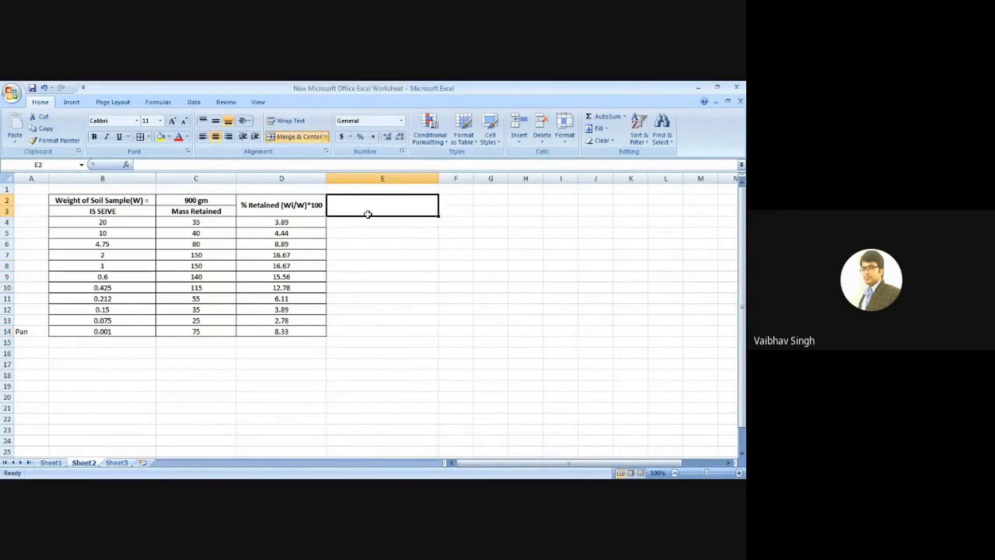
# Enter the heading Cumulative % in merged cell E2 and copy the % Retained heading's formatting onto it
pyautogui.write('C')
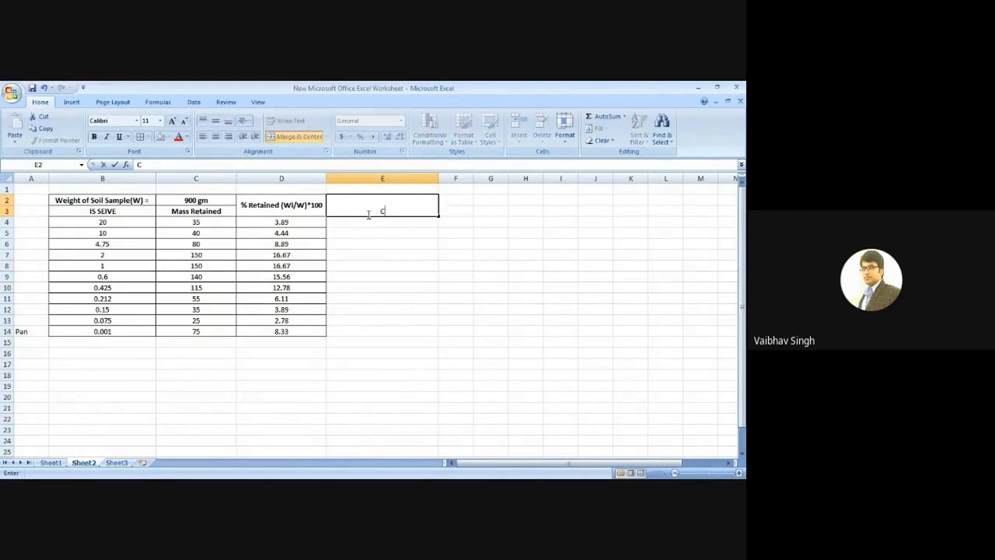
pyautogui.write('umulative %')
pyautogui.click(275, 204)
pyautogui.click(54, 140)
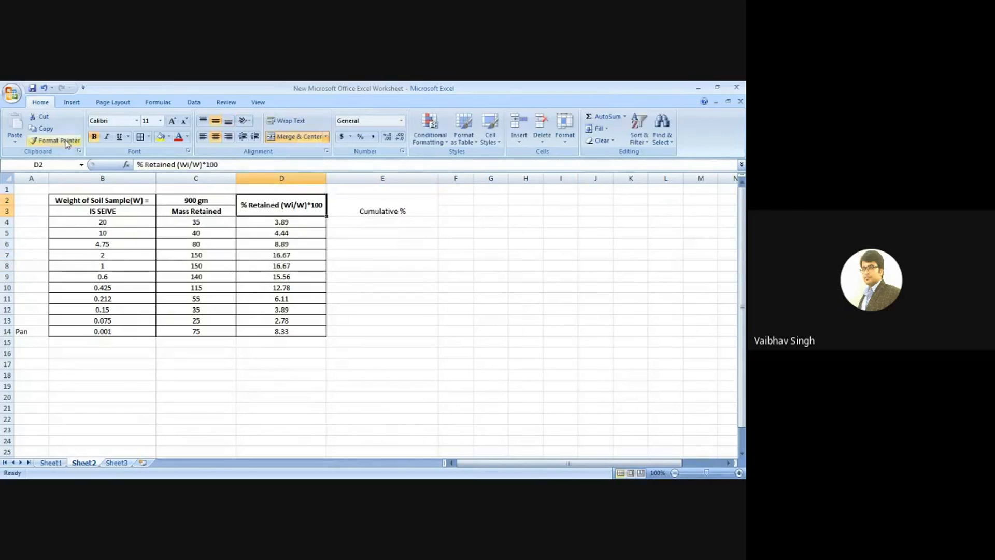
pyautogui.click(392, 209)
pyautogui.click(460, 267)
# Enter the formula =D4 in cell E4 as the first cumulative percentage
pyautogui.click(351, 222)
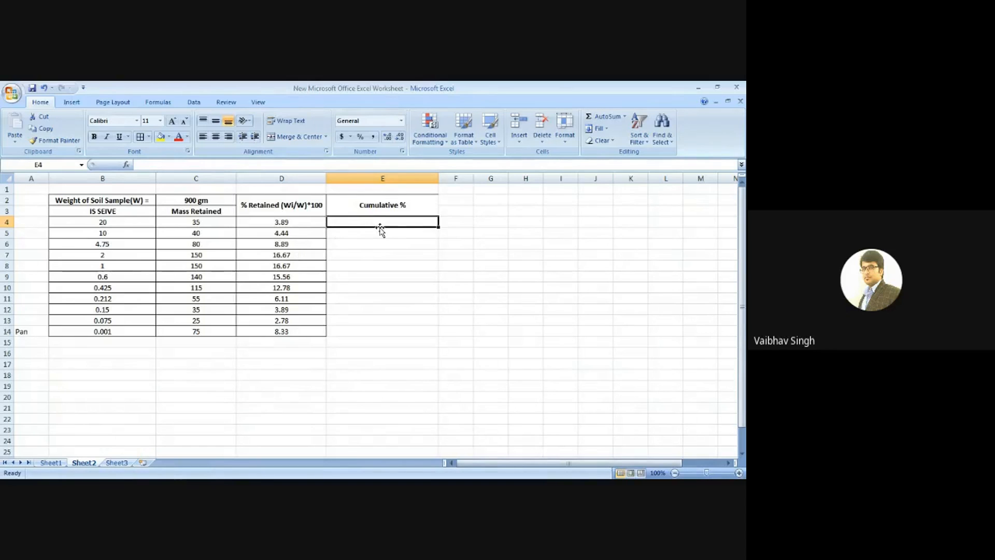
pyautogui.write('=')
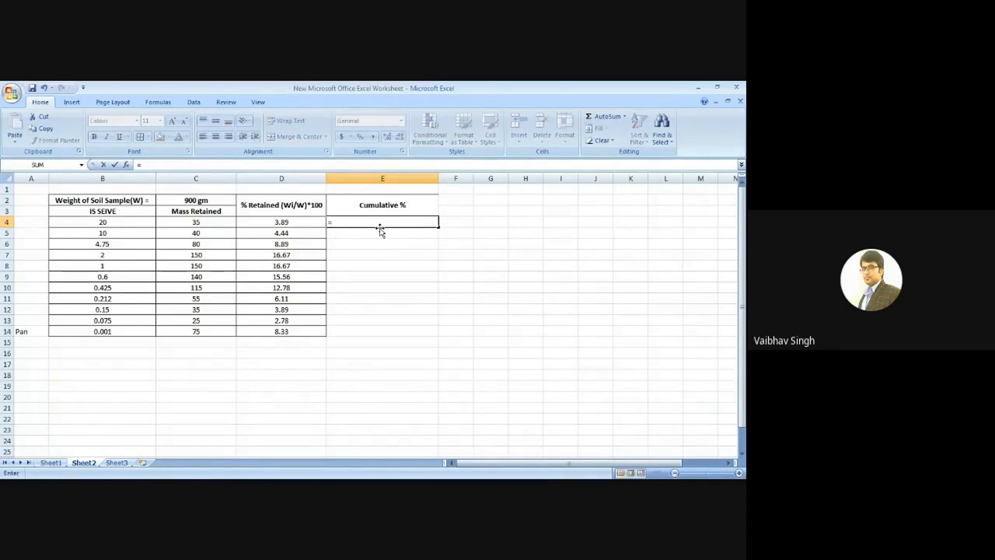
pyautogui.click(295, 222)
pyautogui.press('Return')
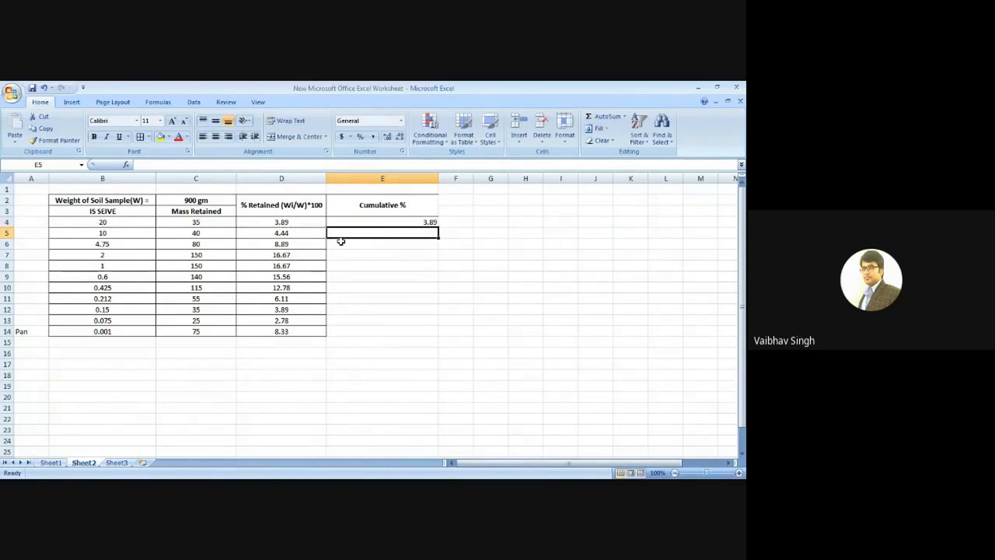
# Enter the formula =E4+D5 in cell E5 to add the 10 sieve's percentage to the cumulative value
pyautogui.write('=')
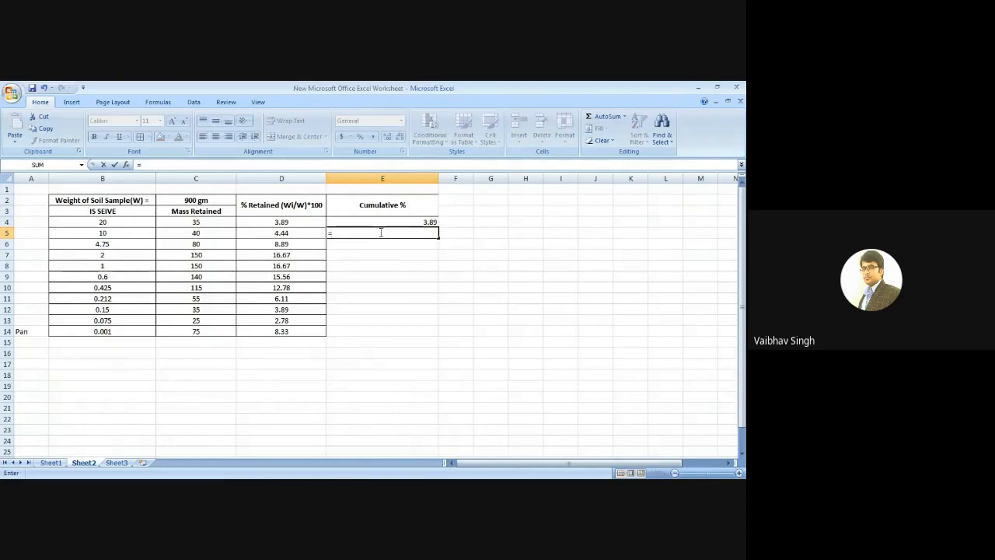
pyautogui.click(409, 222)
pyautogui.write('+')
pyautogui.click(285, 234)
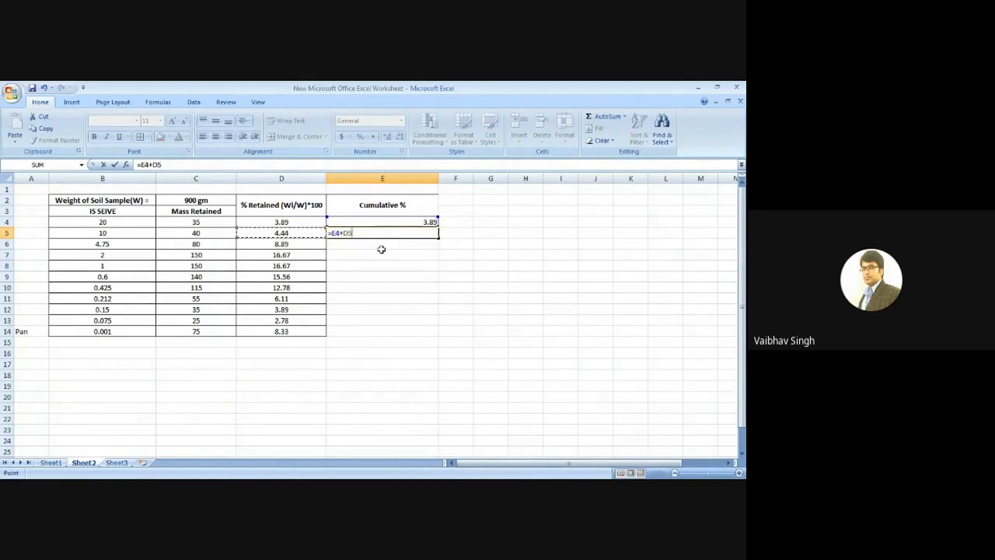
pyautogui.press('Return')
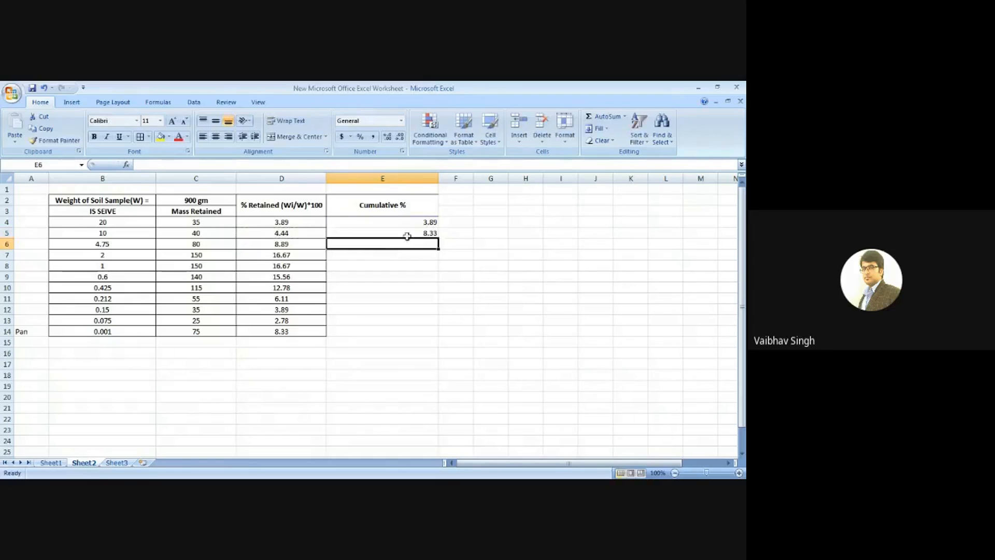
# Fill the cumulative formula from E5 down through E14
pyautogui.click(429, 232)
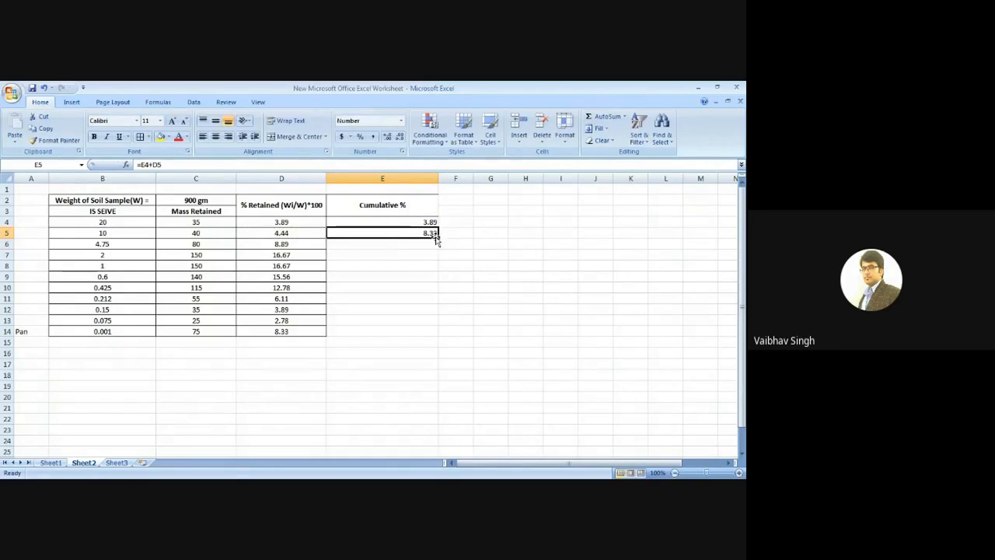
pyautogui.moveTo(439, 239); pyautogui.dragTo(427, 332)
pyautogui.click(487, 288)
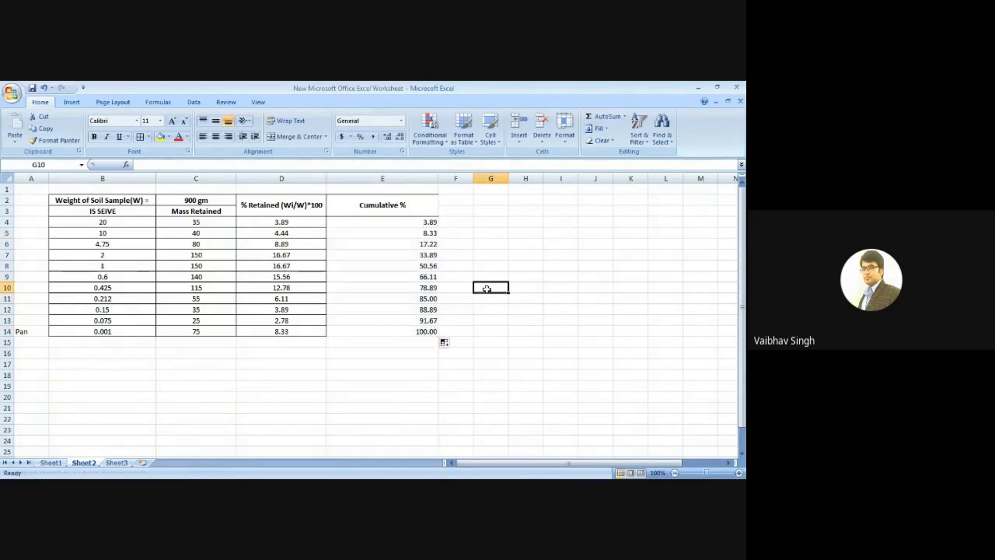
# Center the Cumulative % values in cells E4 to E14 horizontally
pyautogui.click(417, 224)
pyautogui.moveTo(417, 224); pyautogui.dragTo(428, 332)
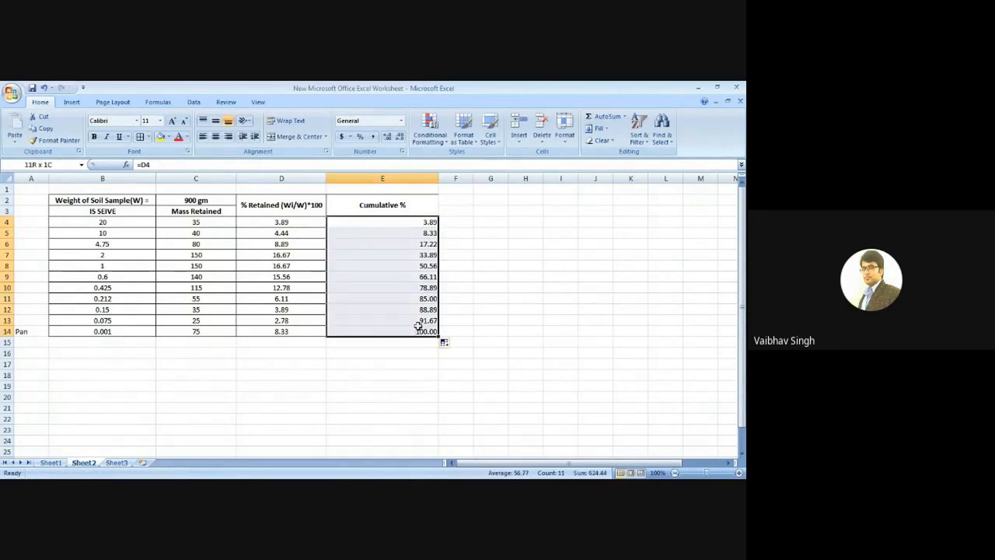
pyautogui.click(216, 137)
pyautogui.click(566, 333)
# Apply all borders to the Cumulative % cells E4 to E14
pyautogui.click(369, 331)
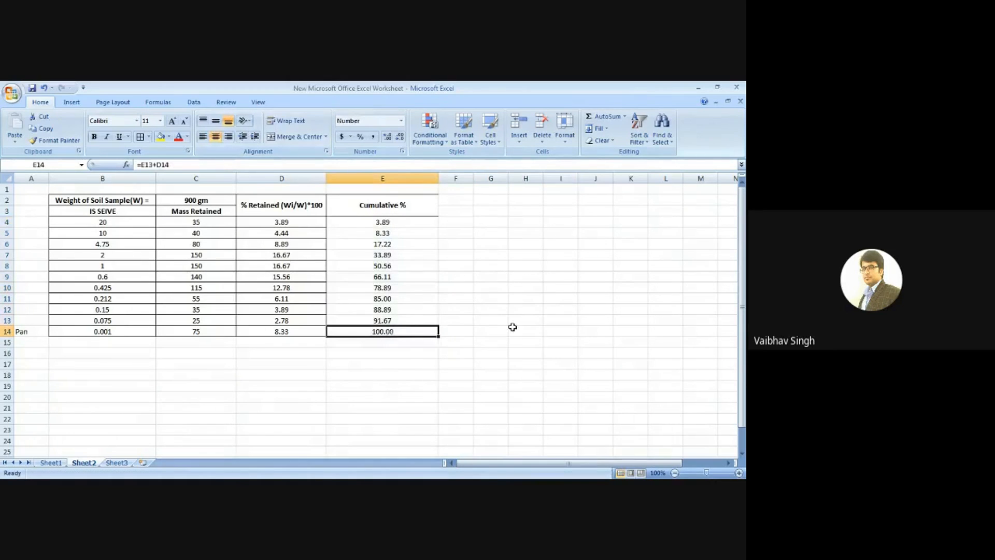
pyautogui.moveTo(402, 222); pyautogui.dragTo(402, 329)
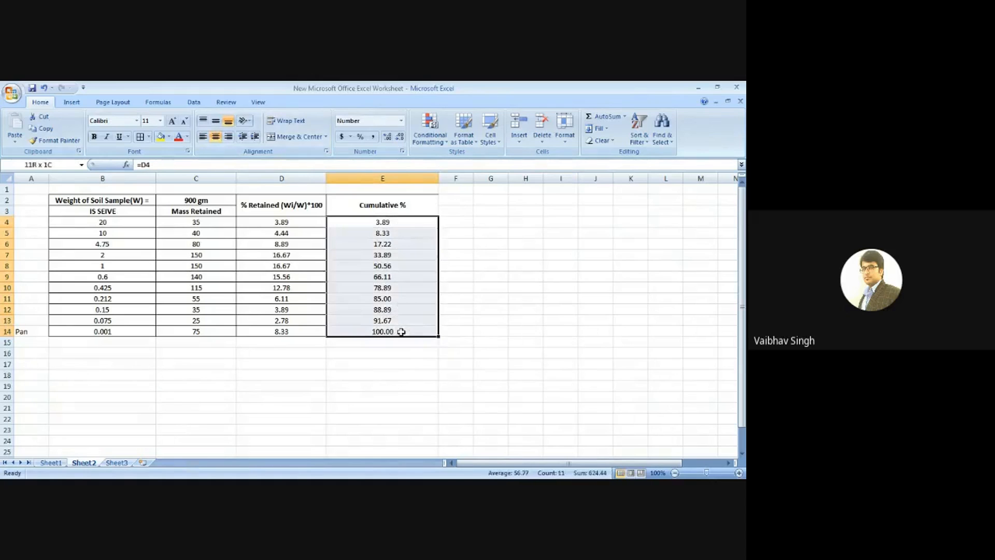
pyautogui.click(142, 138)
pyautogui.click(561, 332)
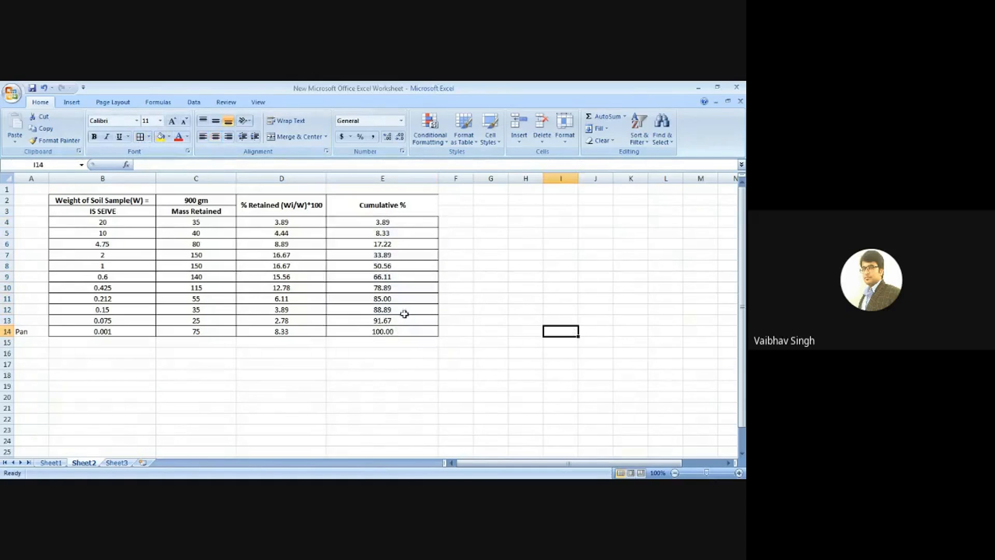
# Examine the Cumulative % formulas in cells E4 to E7 to see how each row adds to the previous one
pyautogui.click(390, 224)
pyautogui.click(390, 234)
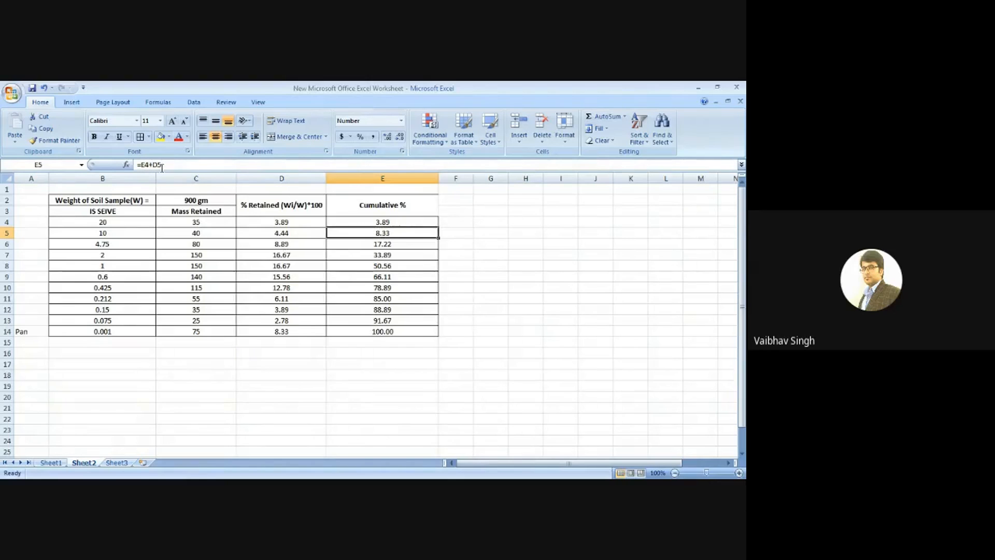
pyautogui.click(395, 247)
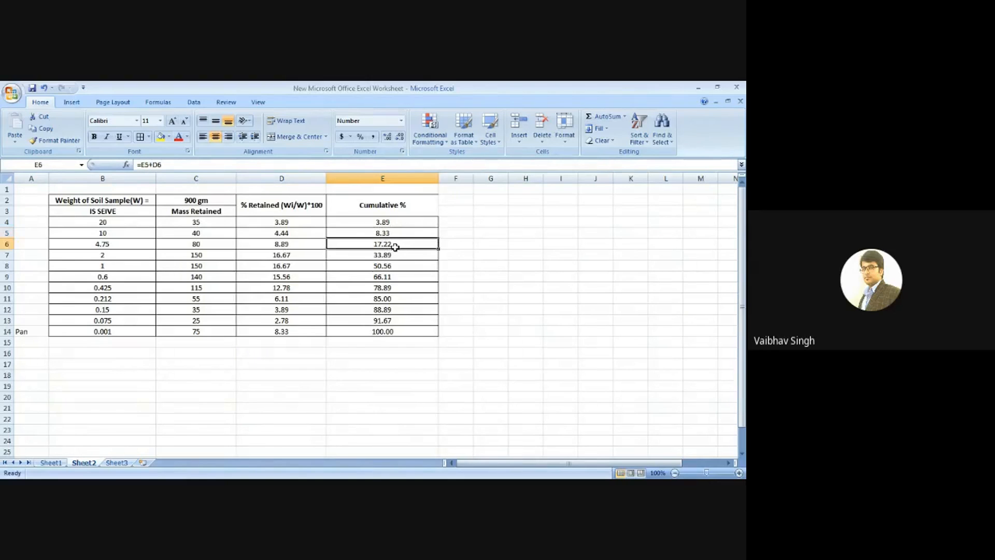
pyautogui.click(392, 257)
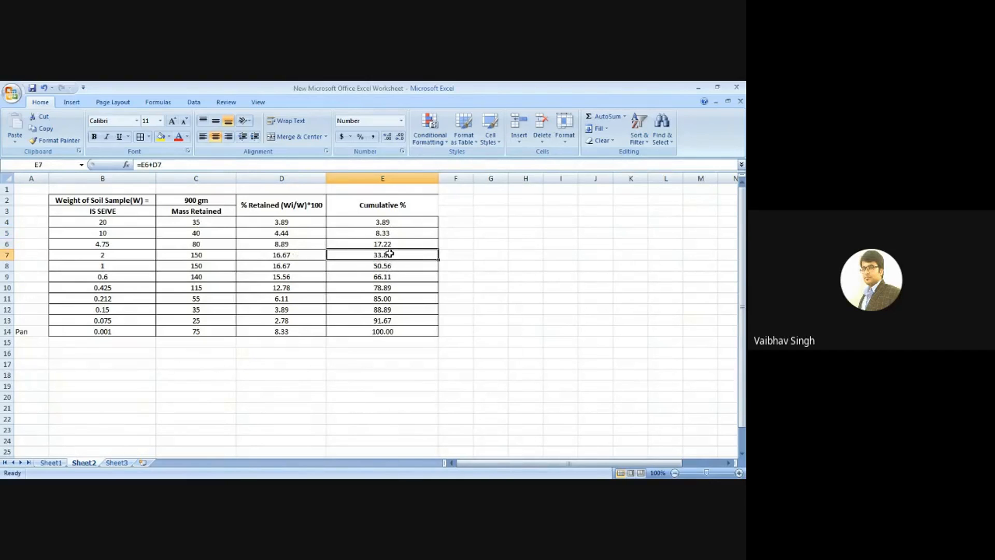
# Widen column F and enter the heading "% Finer" in cell F2
pyautogui.click(524, 279)
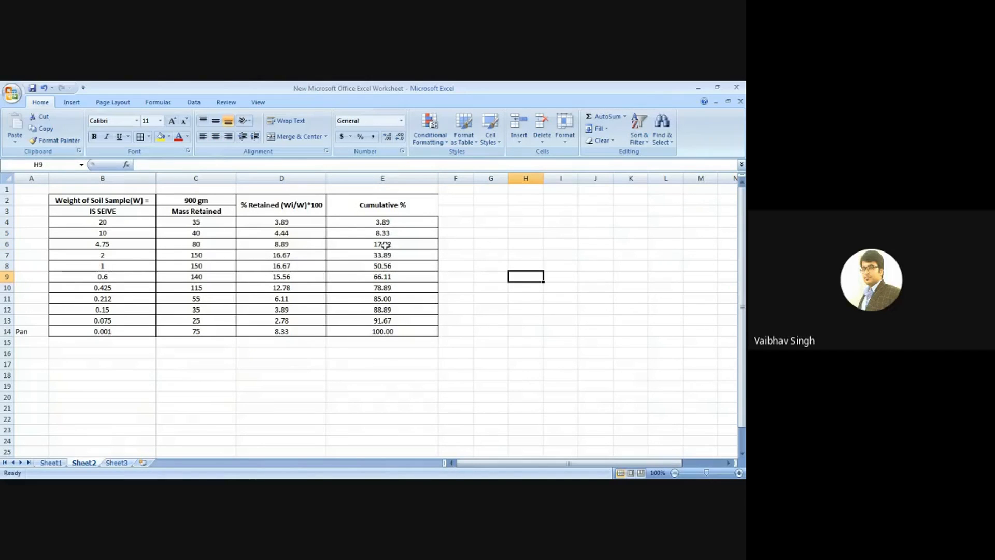
pyautogui.click(482, 232)
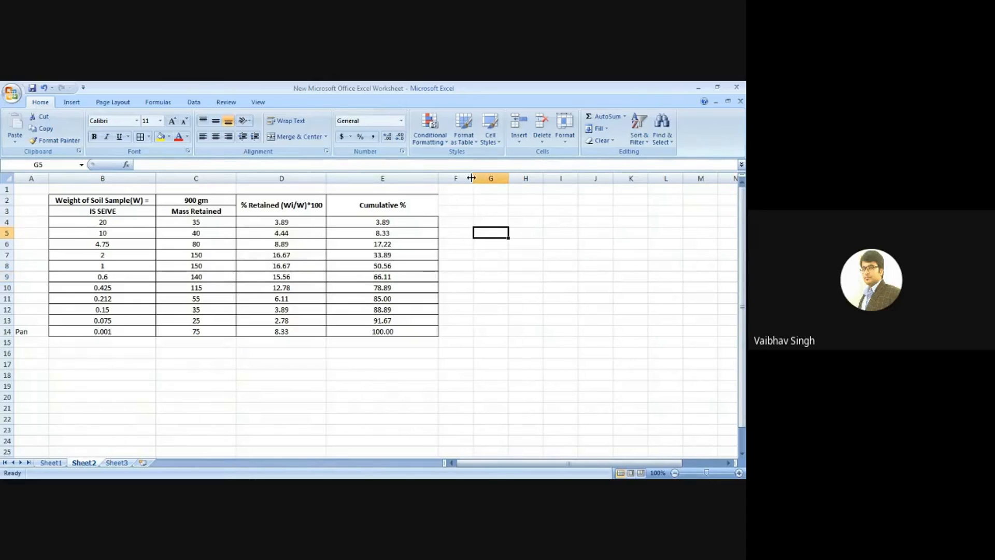
pyautogui.moveTo(509, 178); pyautogui.dragTo(525, 179)
pyautogui.click(493, 251)
pyautogui.moveTo(469, 198); pyautogui.dragTo(484, 214)
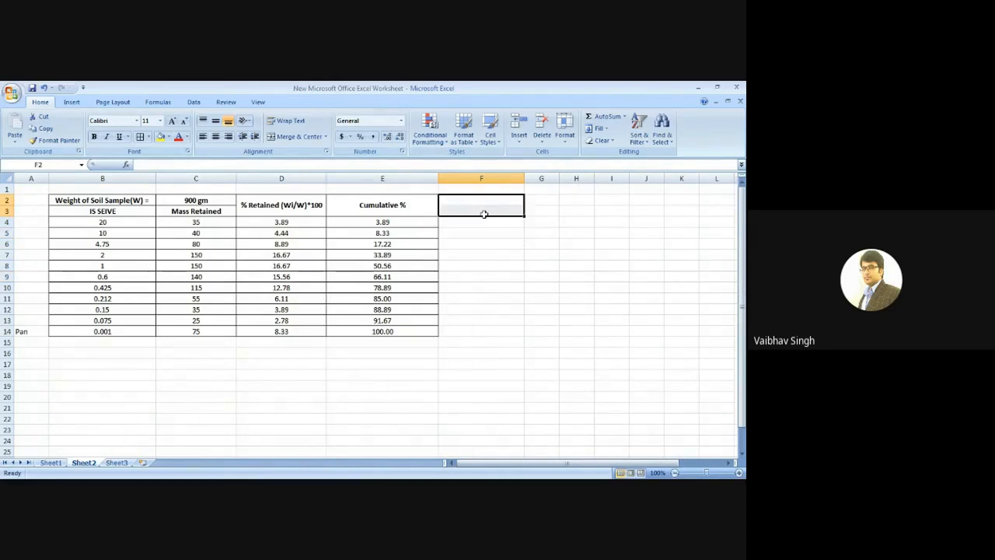
pyautogui.write('%')
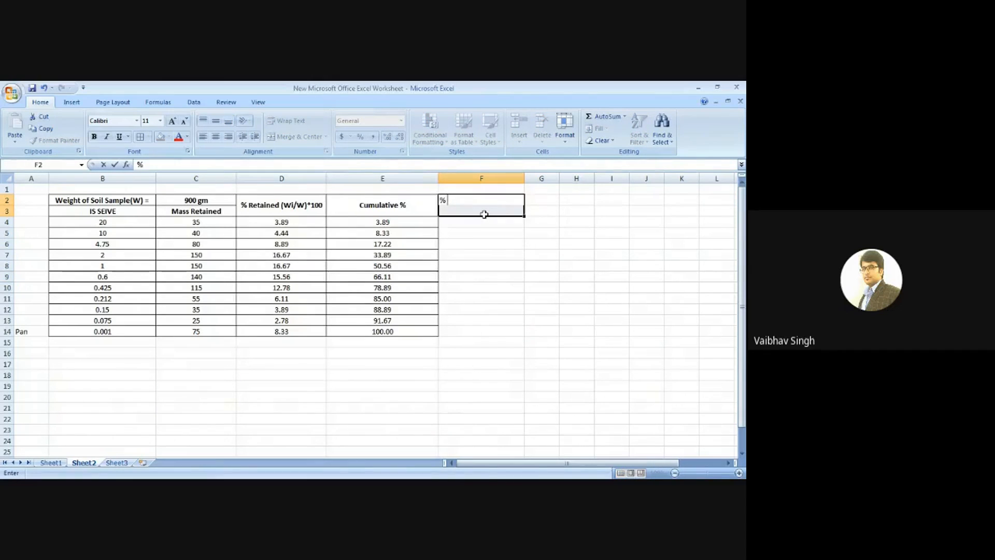
pyautogui.write(' Finer')
pyautogui.click(574, 266)
# Merge and center cells F2 and F3 for the % Finer heading and apply all borders to it
pyautogui.moveTo(455, 202); pyautogui.dragTo(492, 212)
pyautogui.click(296, 137)
pyautogui.click(576, 276)
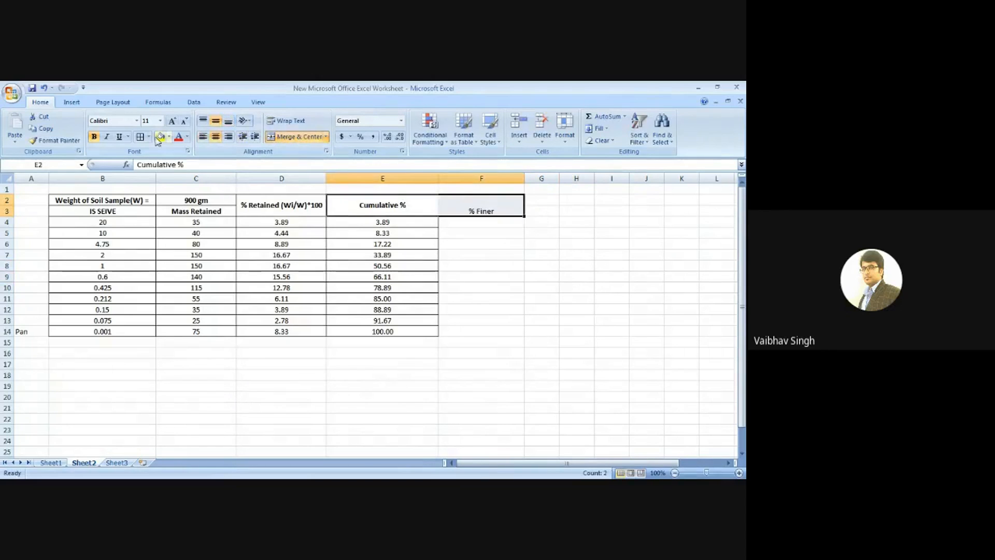
pyautogui.click(140, 136)
pyautogui.click(518, 284)
pyautogui.moveTo(386, 208); pyautogui.dragTo(456, 213)
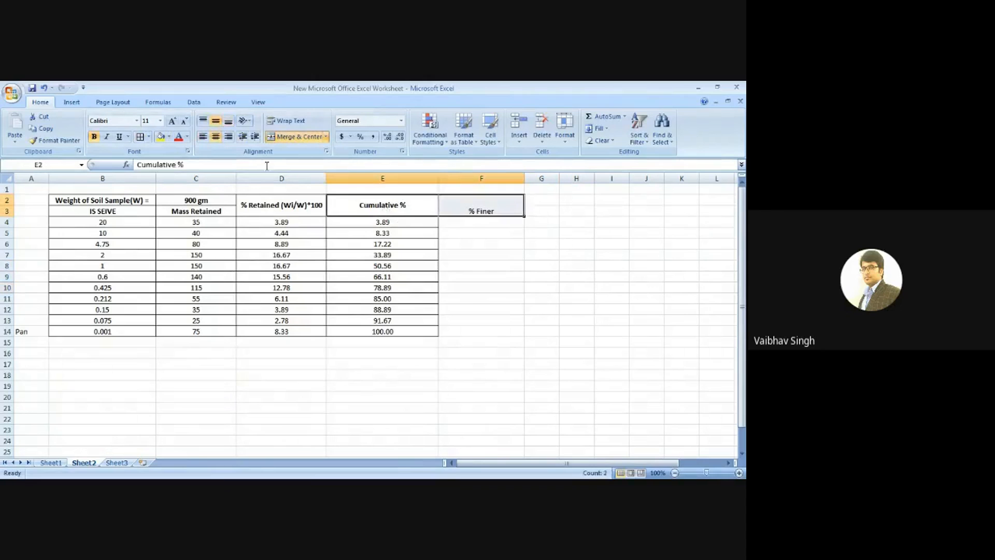
pyautogui.click(542, 285)
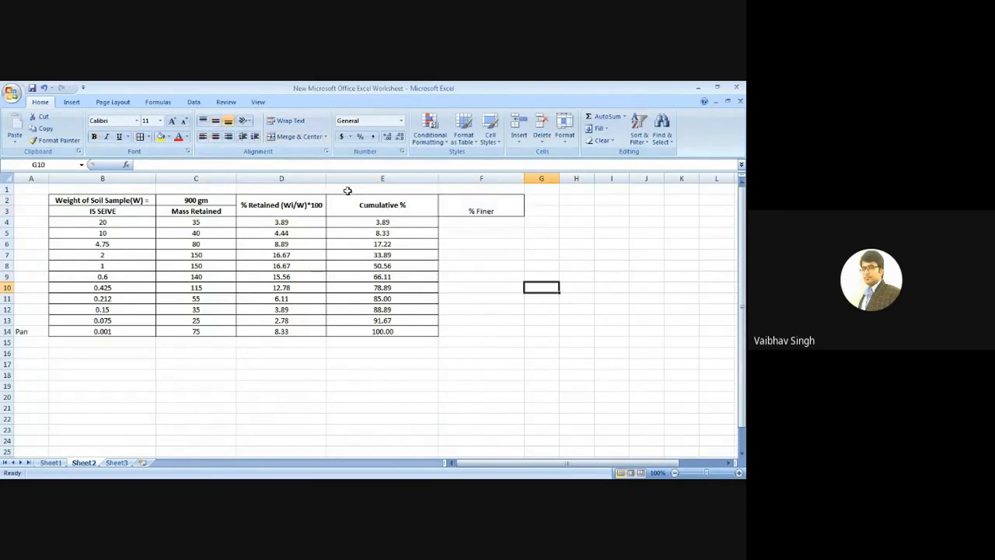
# Copy the formatting of the Cumulative % heading onto the % Finer heading
pyautogui.click(365, 206)
pyautogui.click(56, 141)
pyautogui.click(484, 205)
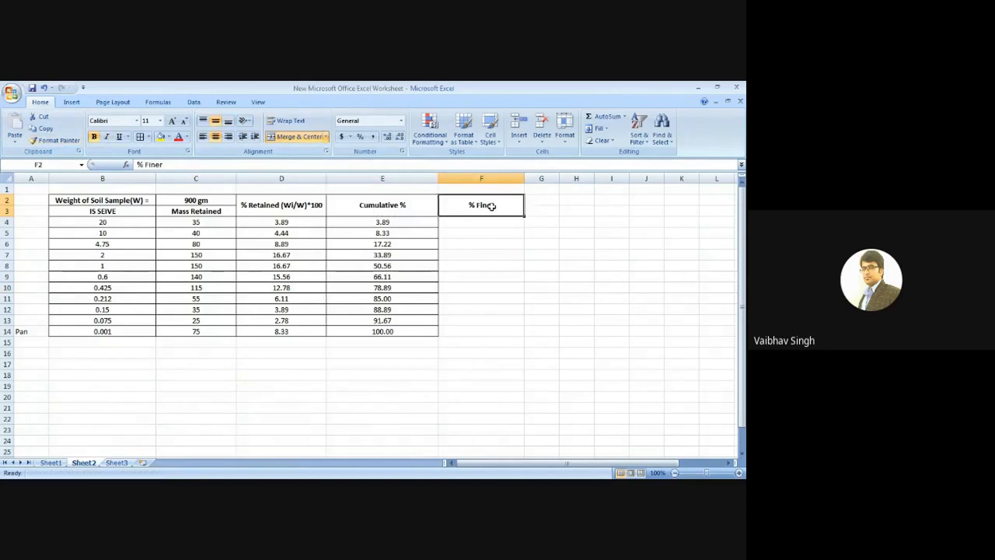
pyautogui.click(534, 230)
# Apply all borders to the empty % Finer cells F4 to F14
pyautogui.click(506, 220)
pyautogui.moveTo(505, 220); pyautogui.dragTo(507, 330)
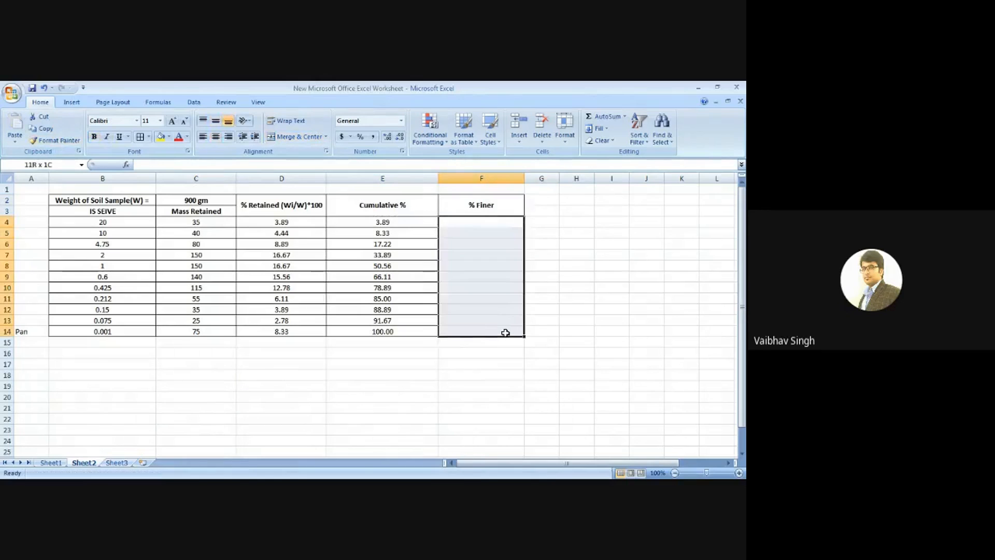
pyautogui.click(139, 136)
pyautogui.click(638, 279)
# Append "(100-c)" to the % Finer heading in F2
pyautogui.click(487, 221)
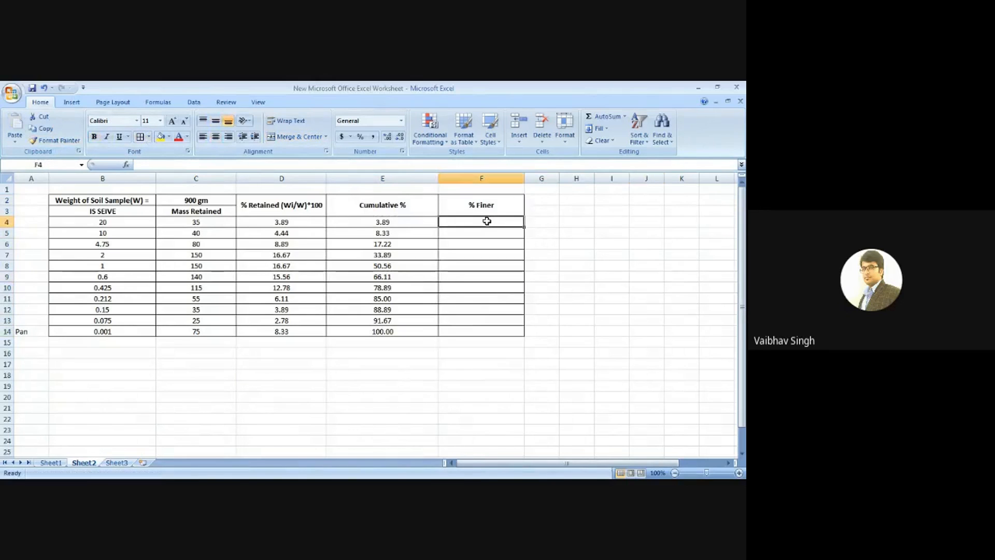
pyautogui.doubleClick(507, 207)
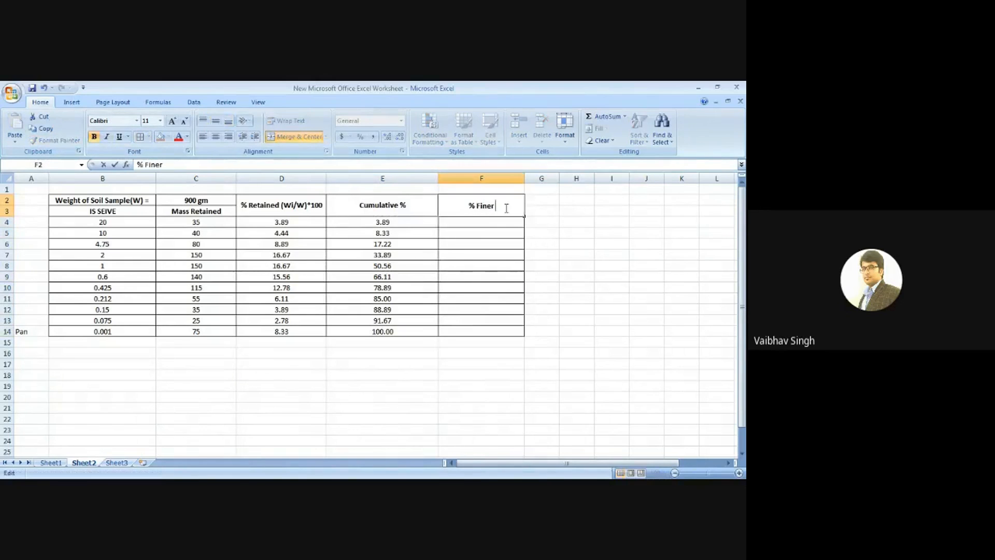
pyautogui.write('(100-c)')
pyautogui.click(740, 296)
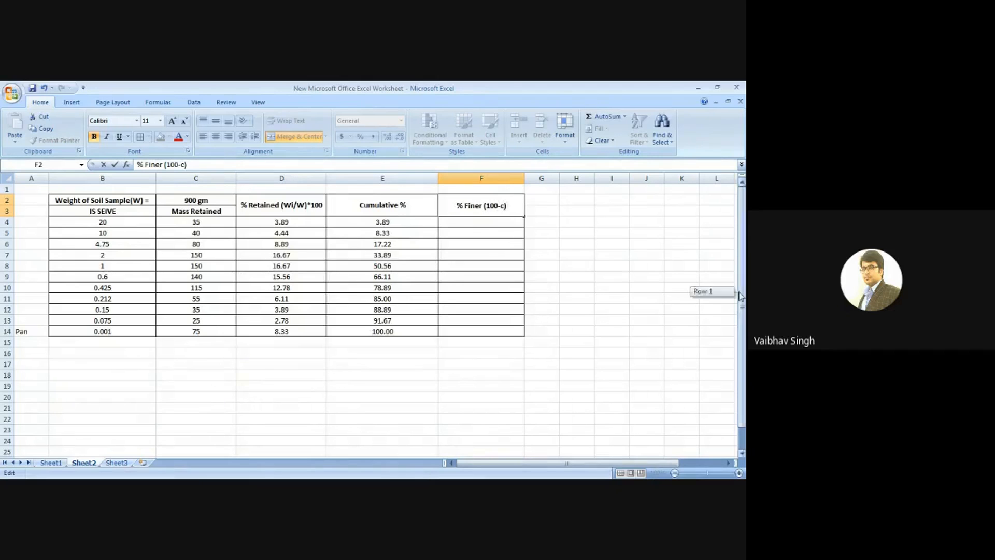
# Insert "(C)" into the E2 heading so it reads "Cumulative (C) %"
pyautogui.click(408, 205)
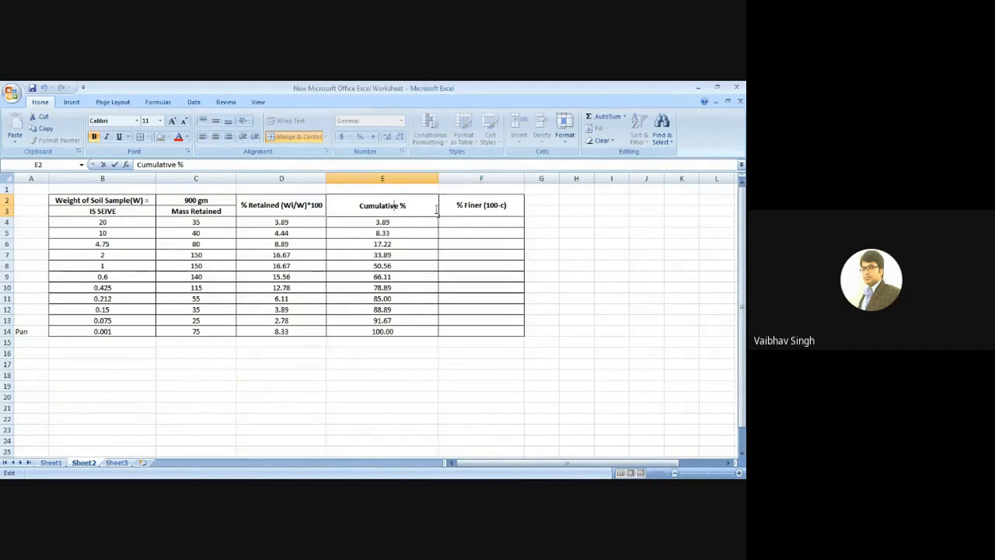
pyautogui.write('( ')
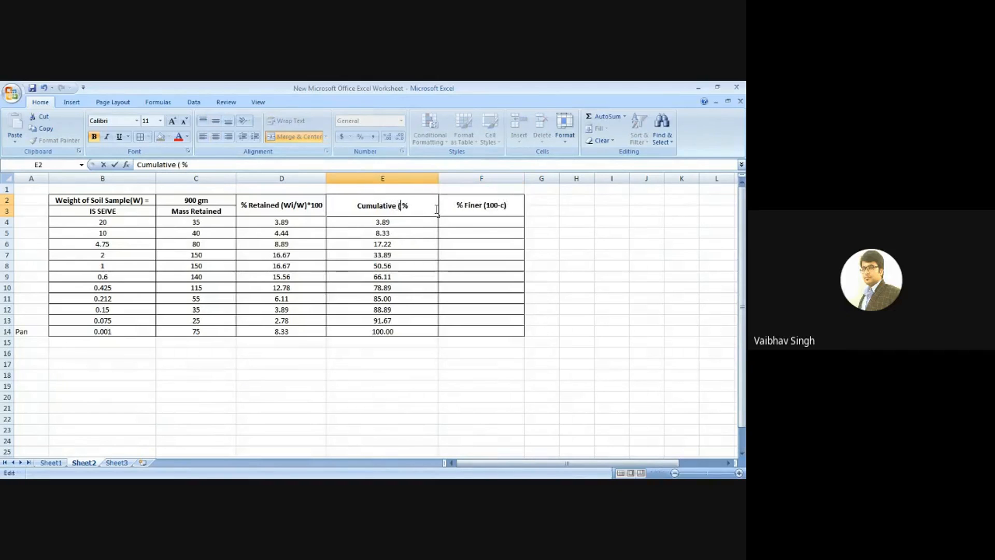
pyautogui.write('C)')
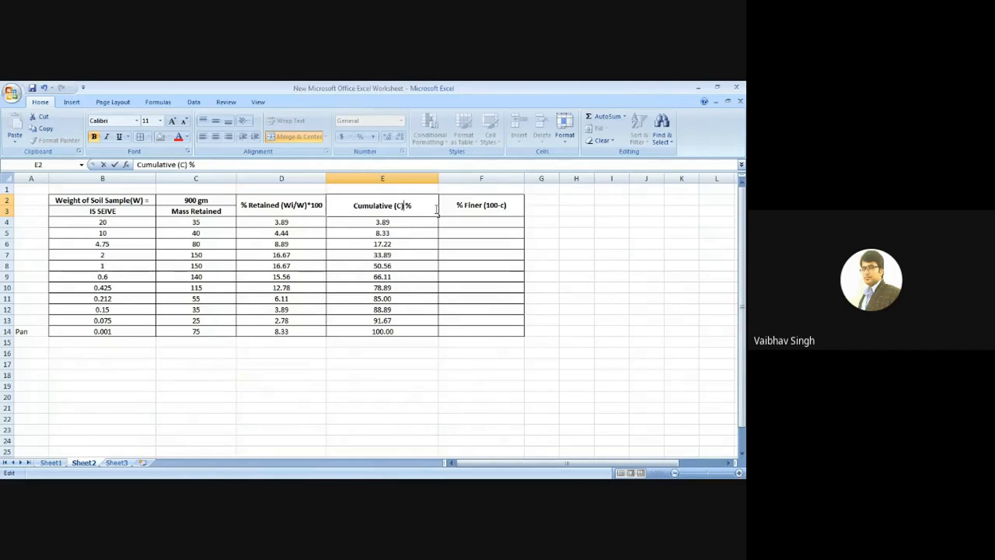
# Capitalize the letter in the F2 heading so it reads "% Finer (100-C)"
pyautogui.doubleClick(504, 207)
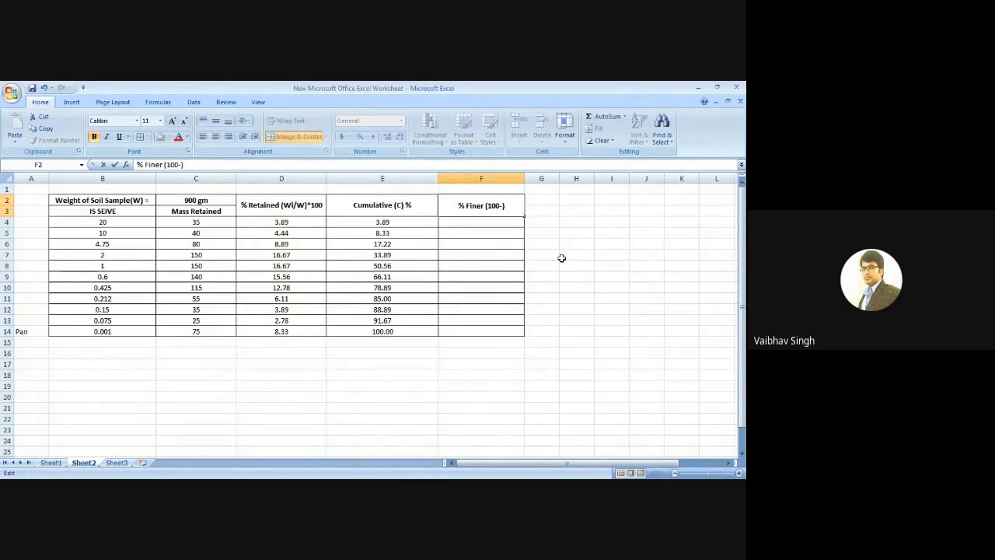
pyautogui.press('BackSpace')
pyautogui.write('C')
pyautogui.click(620, 256)
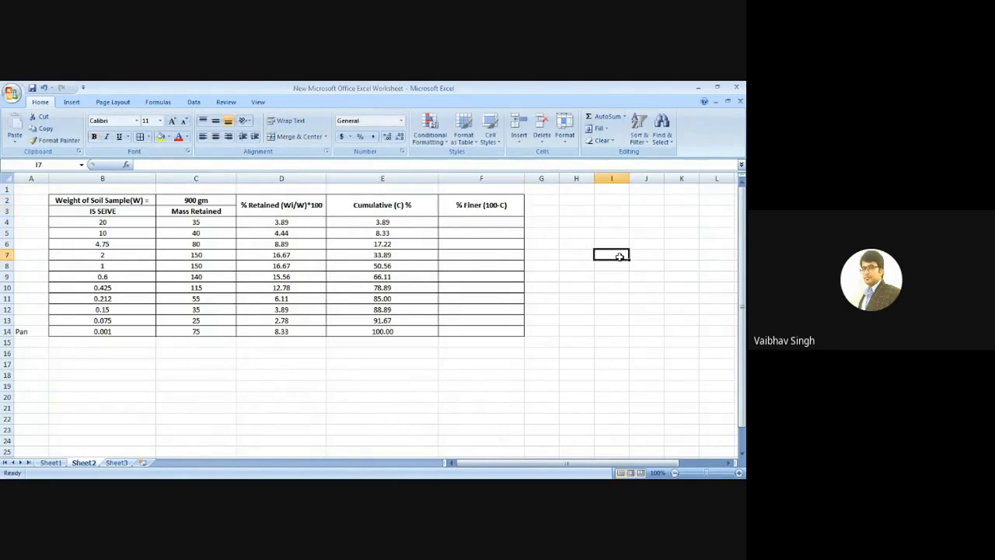
# Enter the formula =100-E4 in cell F4 to calculate the percentage finer for the 20 sieve
pyautogui.click(486, 222)
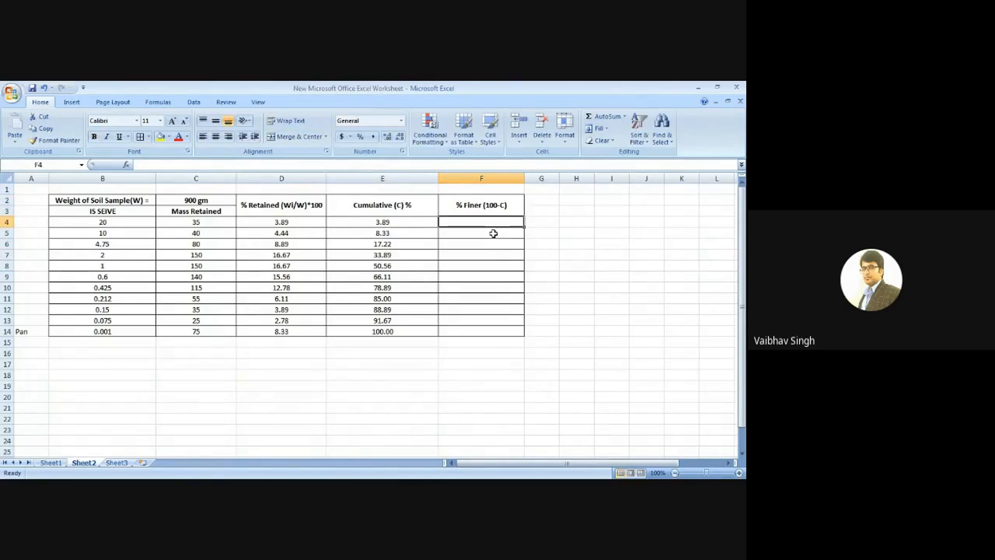
pyautogui.write('100')
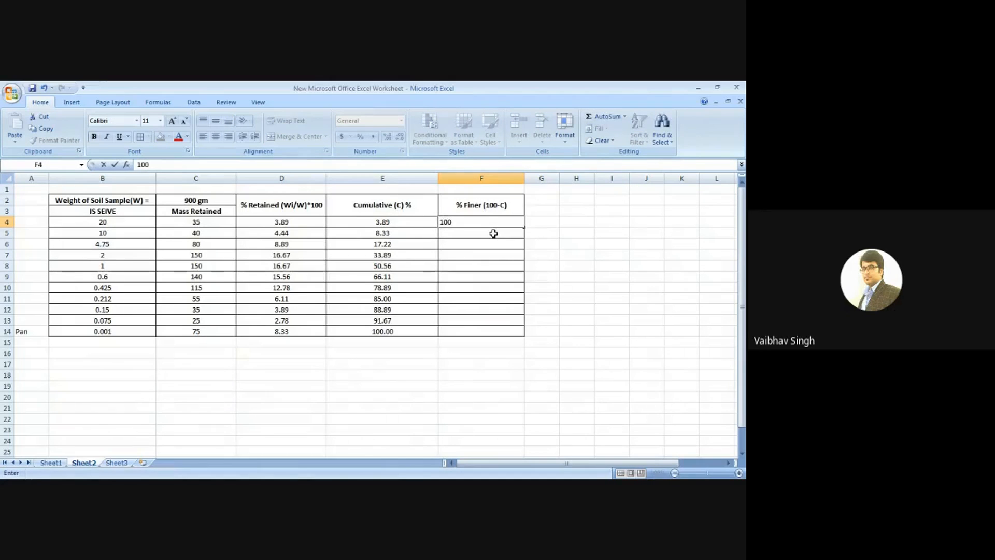
pyautogui.press('BackSpace')
pyautogui.press('BackSpace')
pyautogui.write('=10')
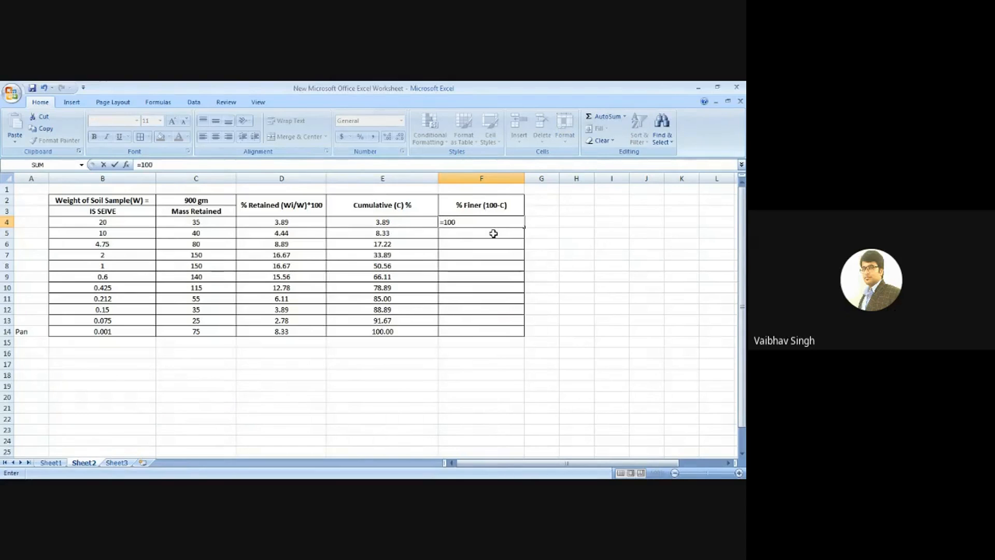
pyautogui.write('0-')
pyautogui.click(395, 222)
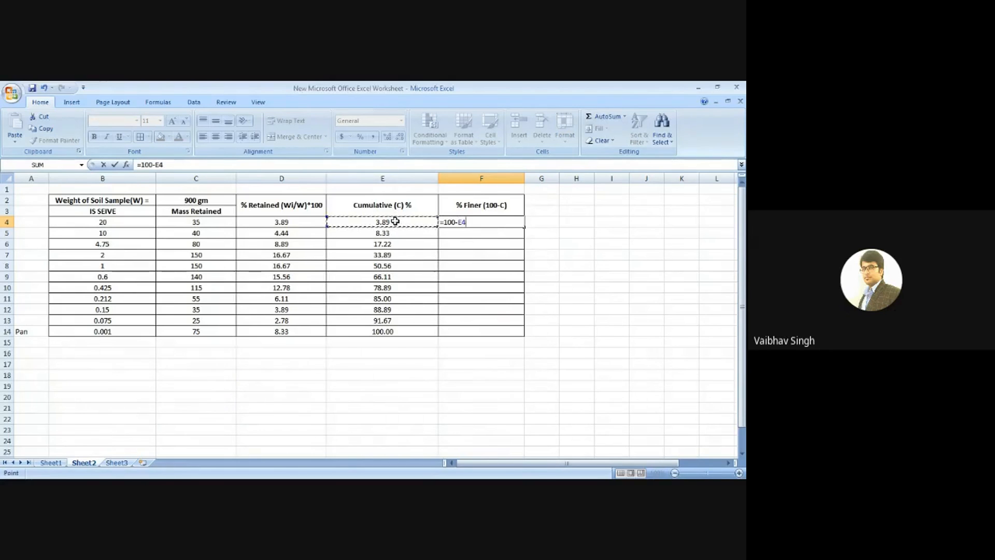
pyautogui.press('Return')
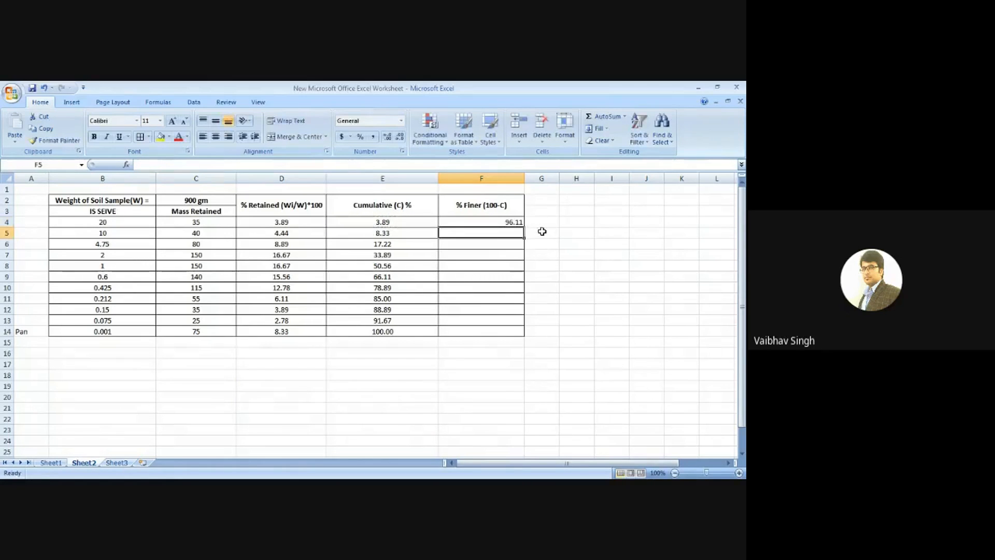
# Fill the % Finer formula from F4 down through F14
pyautogui.press('Up')
pyautogui.moveTo(524, 227); pyautogui.dragTo(524, 334)
pyautogui.click(577, 320)
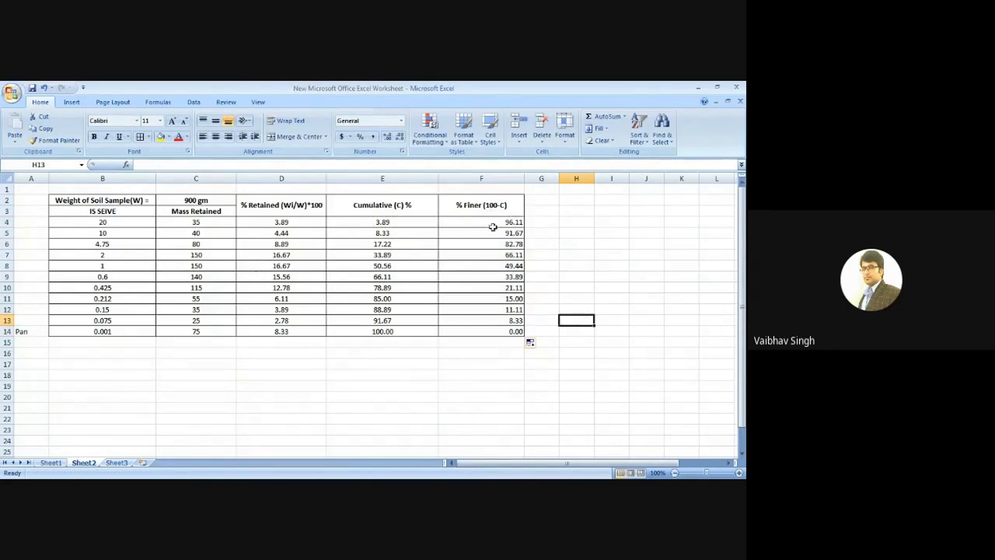
pyautogui.moveTo(493, 227); pyautogui.dragTo(493, 334)
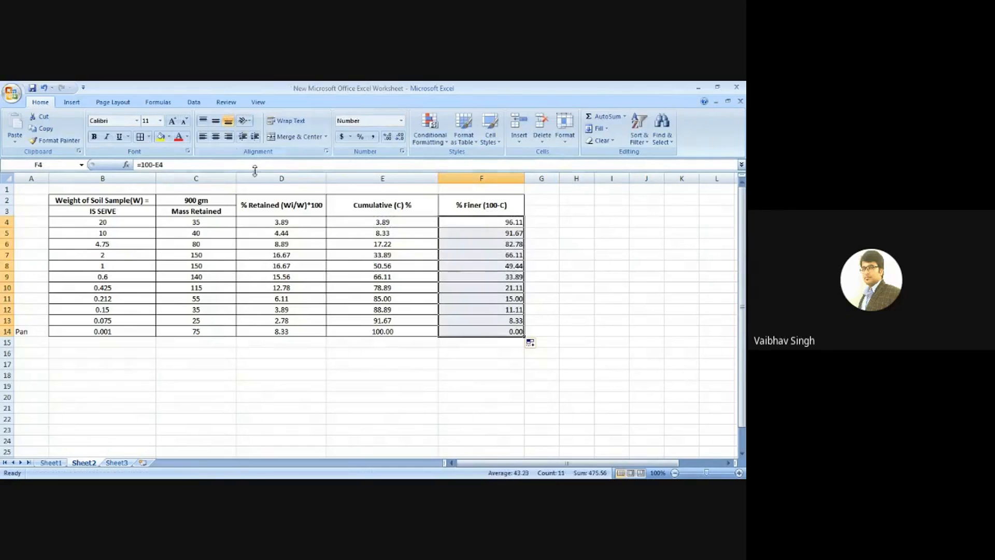
pyautogui.click(295, 137)
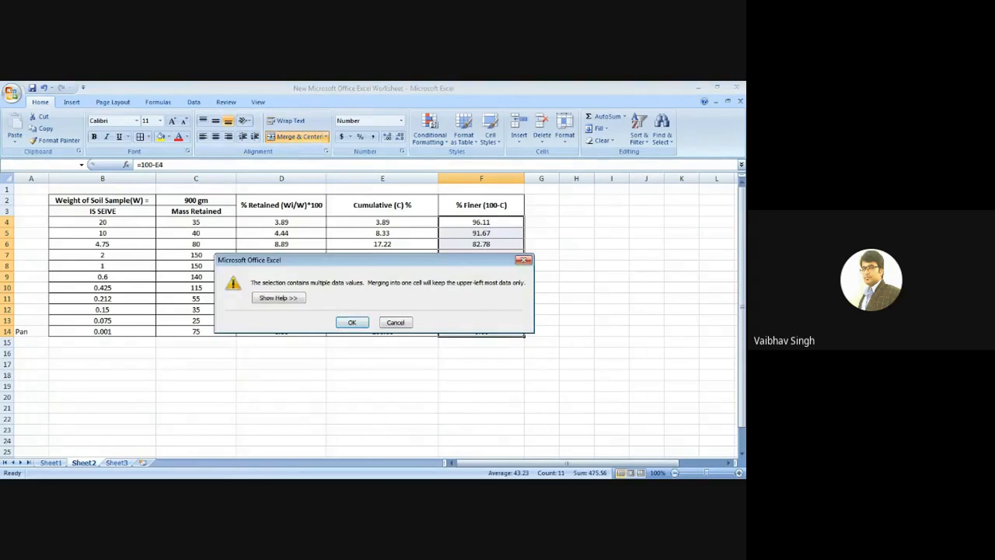
pyautogui.click(523, 260)
pyautogui.click(607, 251)
# Center the % Finer values in cells F4 to F14 horizontally
pyautogui.moveTo(506, 227); pyautogui.dragTo(499, 331)
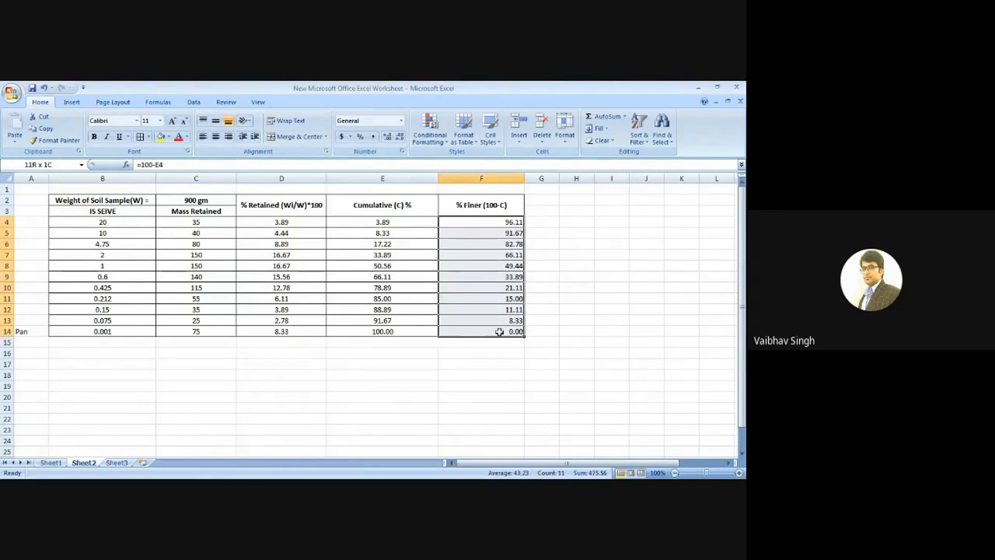
pyautogui.click(215, 136)
pyautogui.click(609, 255)
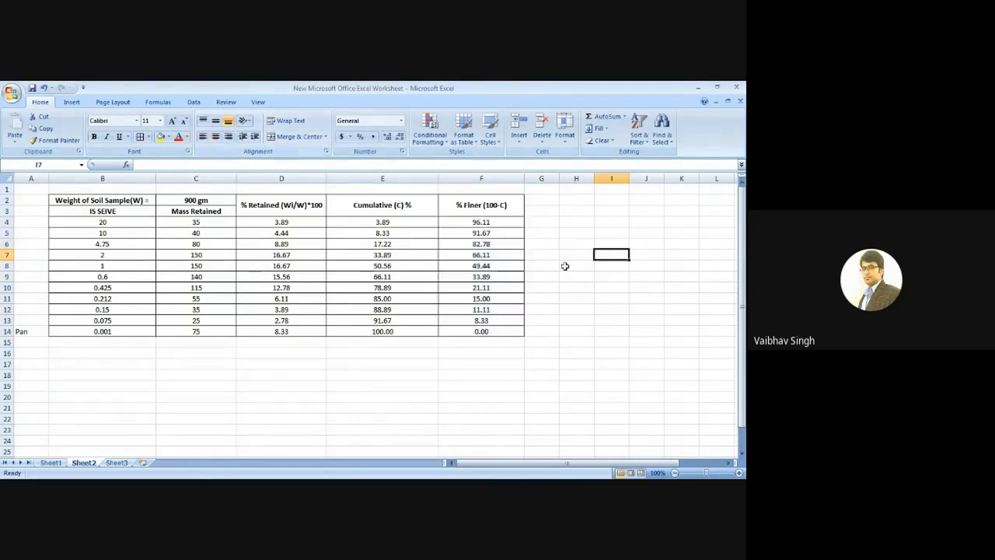
# Examine the % Finer formulas in F4, F6 and F14 to see how each subtracts the cumulative percentage from 100
pyautogui.click(490, 224)
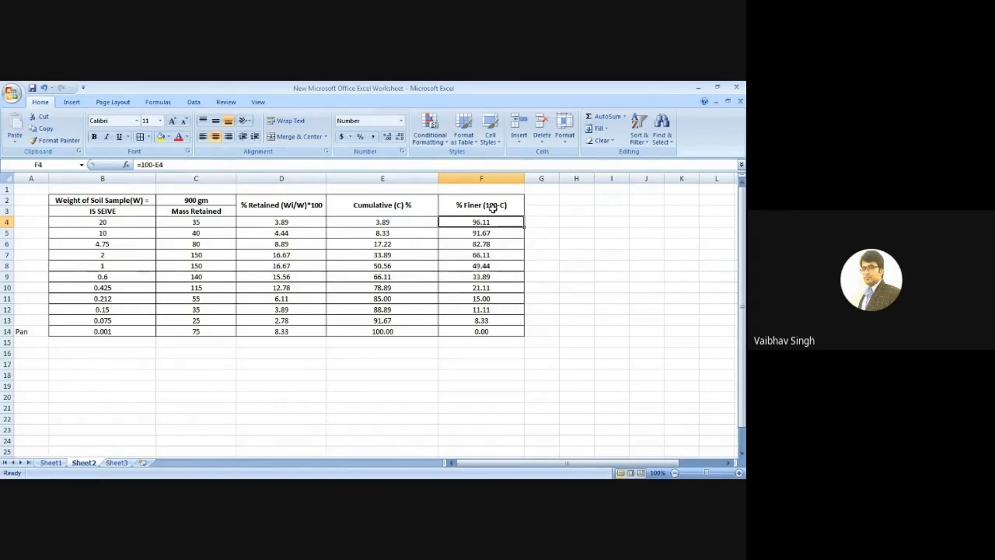
pyautogui.click(482, 244)
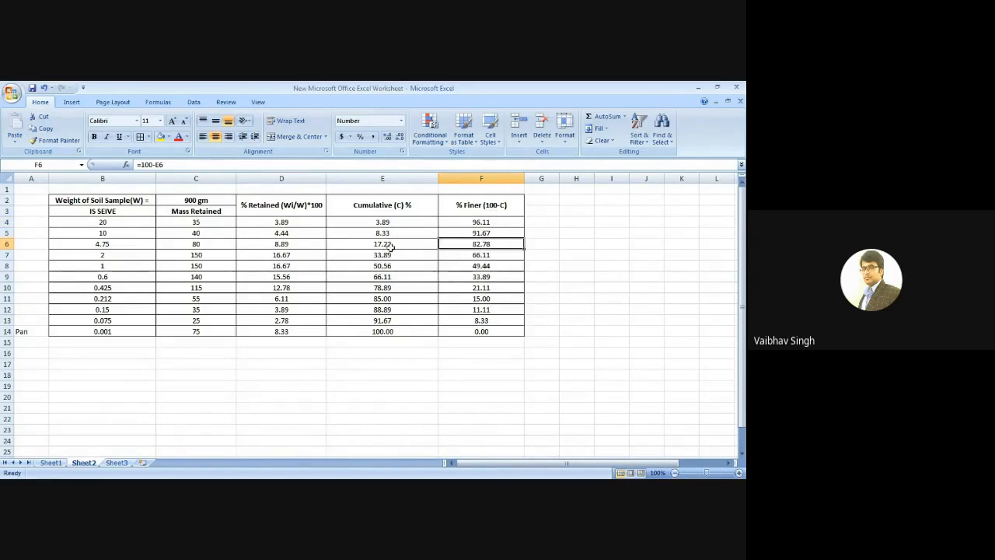
pyautogui.click(572, 283)
pyautogui.click(490, 365)
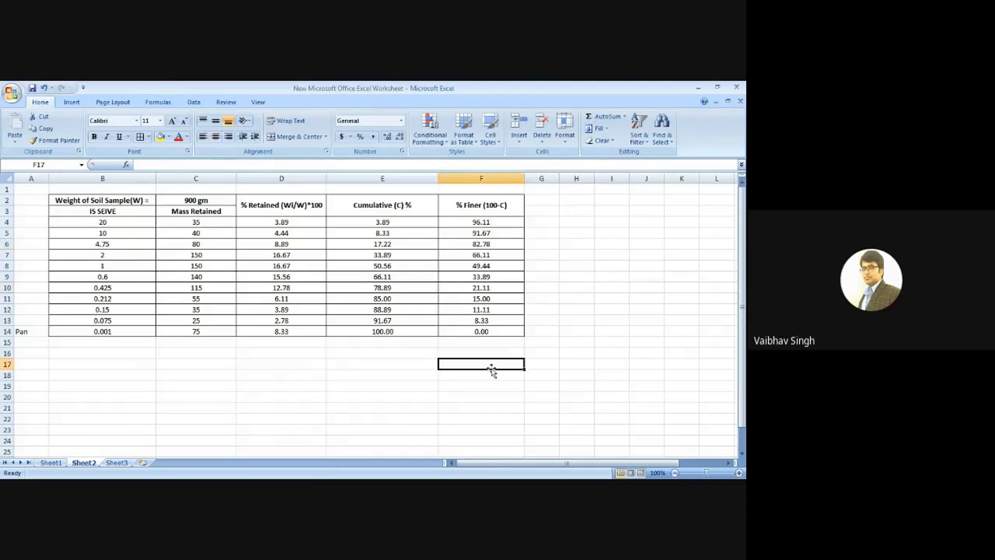
pyautogui.click(477, 332)
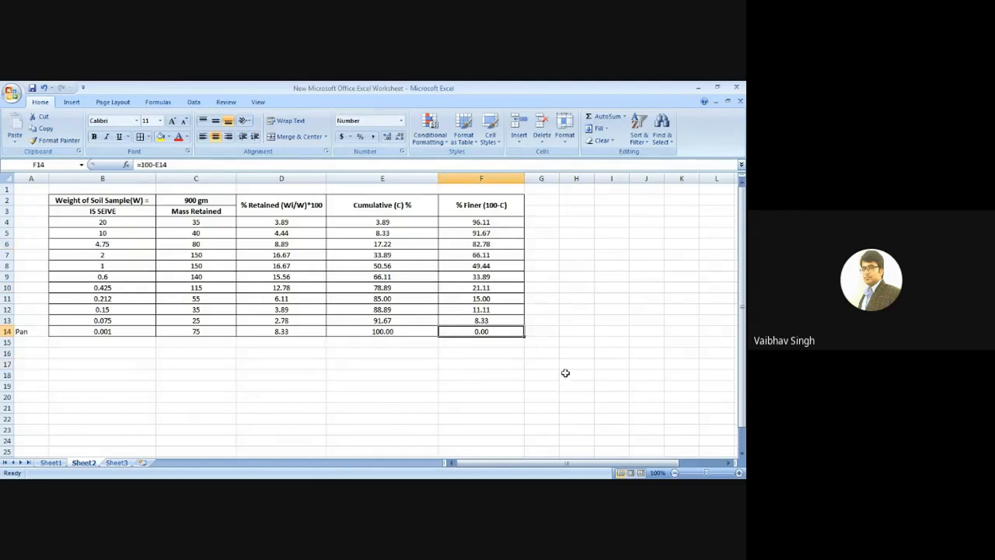
pyautogui.click(490, 361)
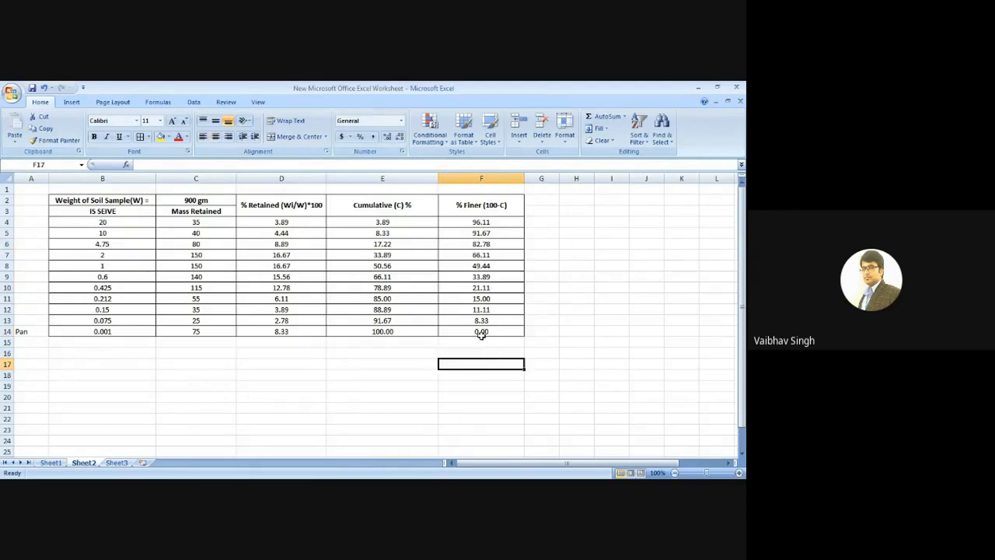
pyautogui.click(481, 334)
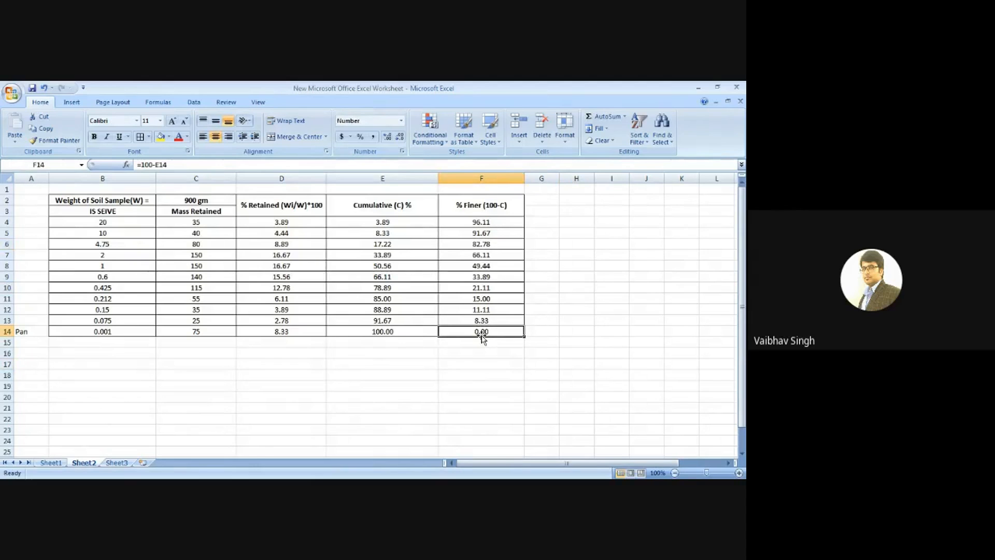
pyautogui.click(497, 351)
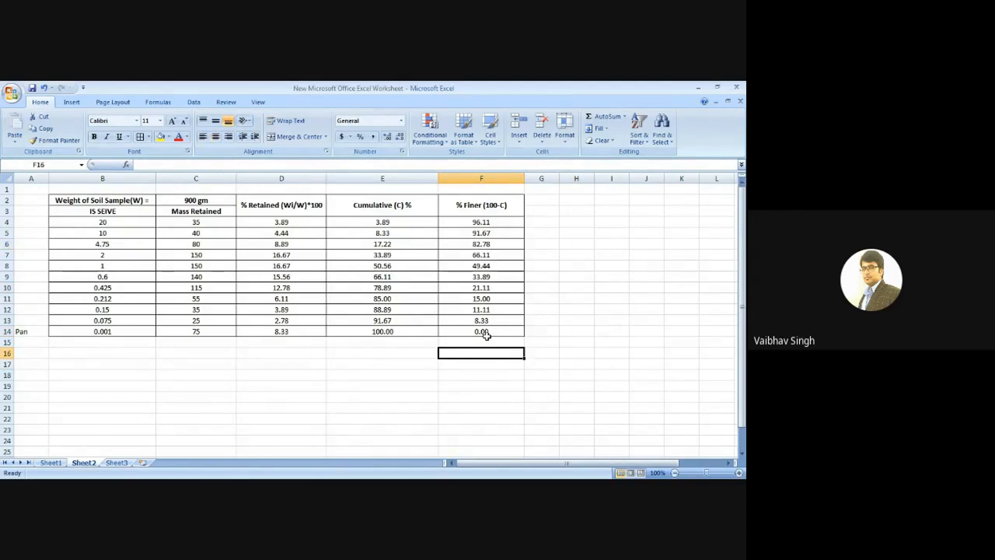
pyautogui.click(487, 333)
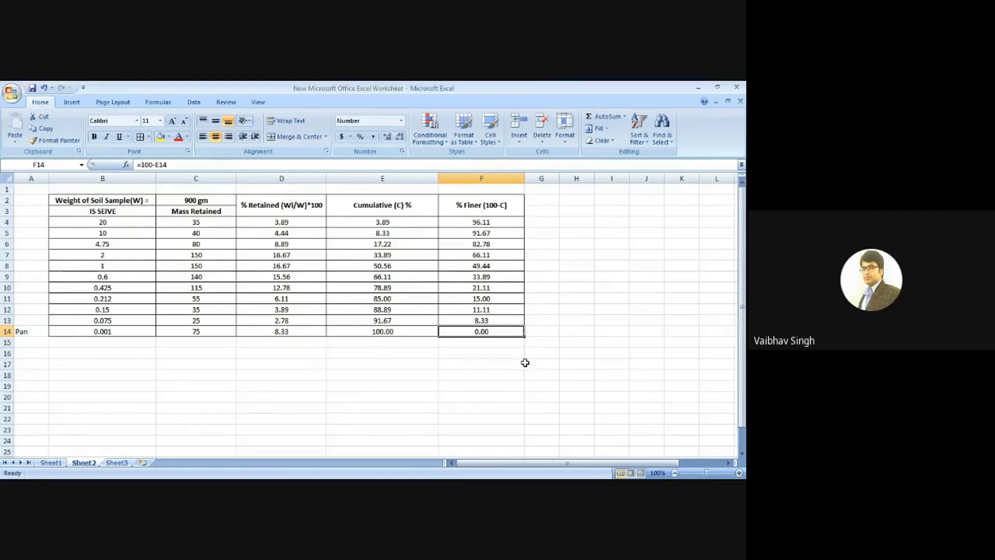
# Clear the % Finer value of the pan row in F14 and delete the empty row 1 above the table
pyautogui.press('Delete')
pyautogui.click(574, 285)
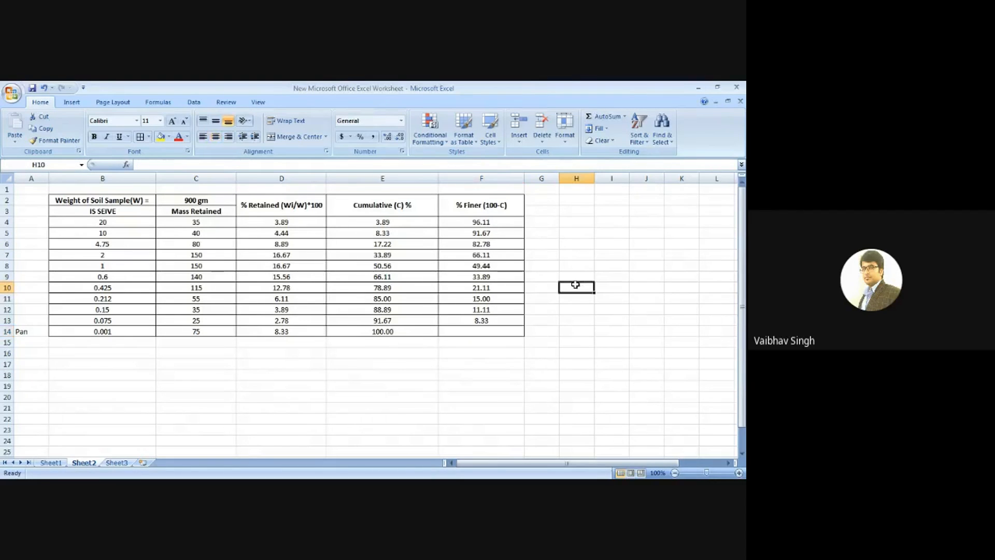
pyautogui.click(7, 189)
pyautogui.rightClick(7, 189)
pyautogui.click(26, 256)
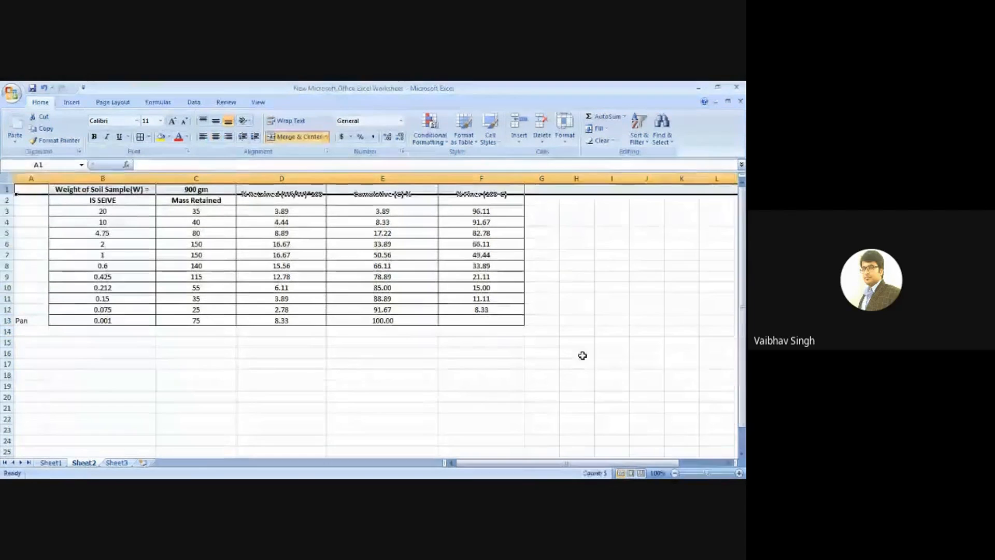
pyautogui.click(716, 375)
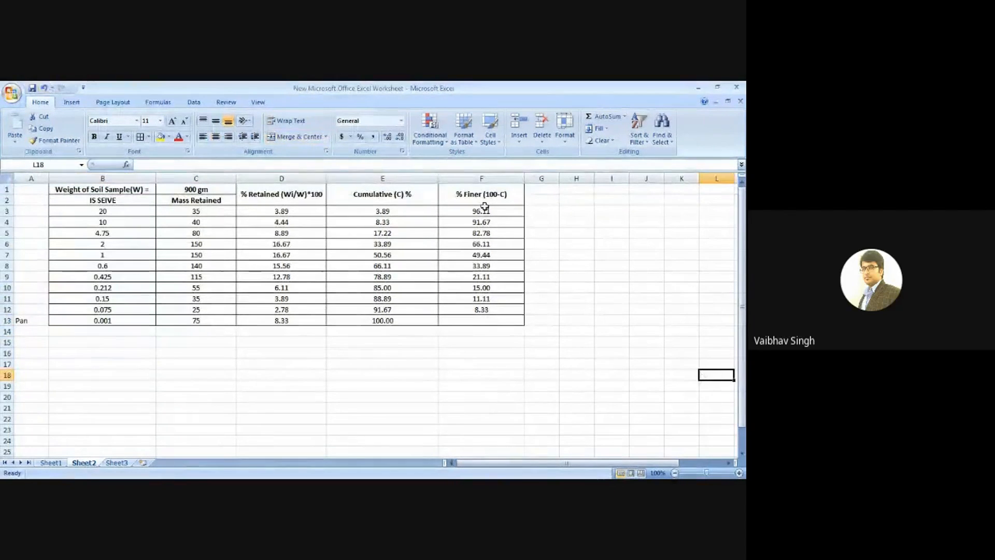
# Hide columns C to E so that only the IS sieve sizes and the % Finer values are shown
pyautogui.click(674, 473)
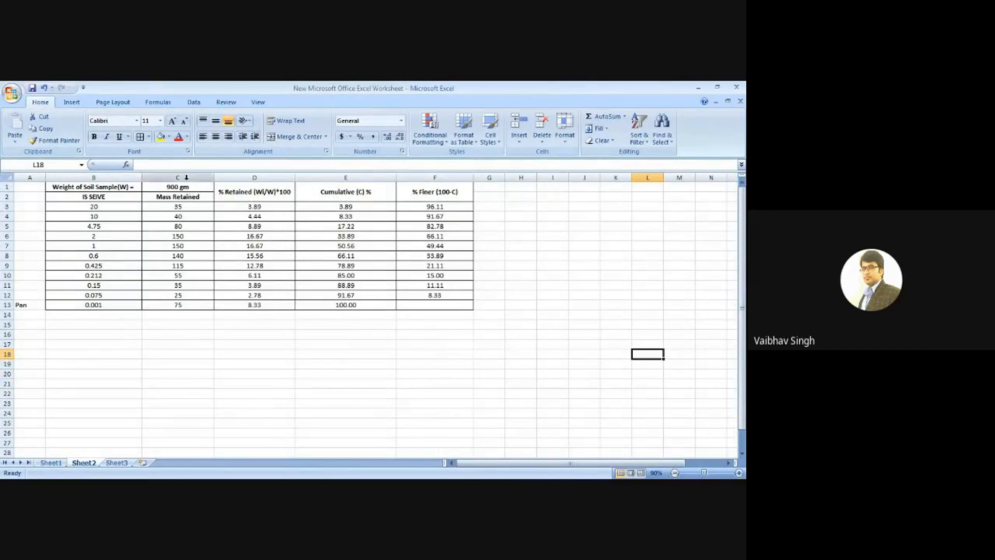
pyautogui.moveTo(192, 177); pyautogui.dragTo(319, 172)
pyautogui.rightClick(332, 175)
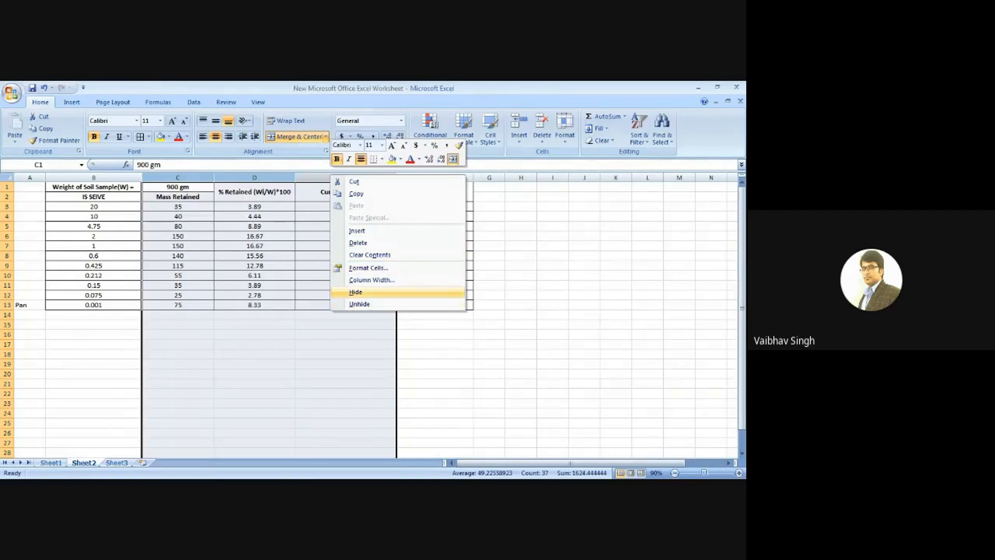
pyautogui.click(356, 292)
pyautogui.click(329, 266)
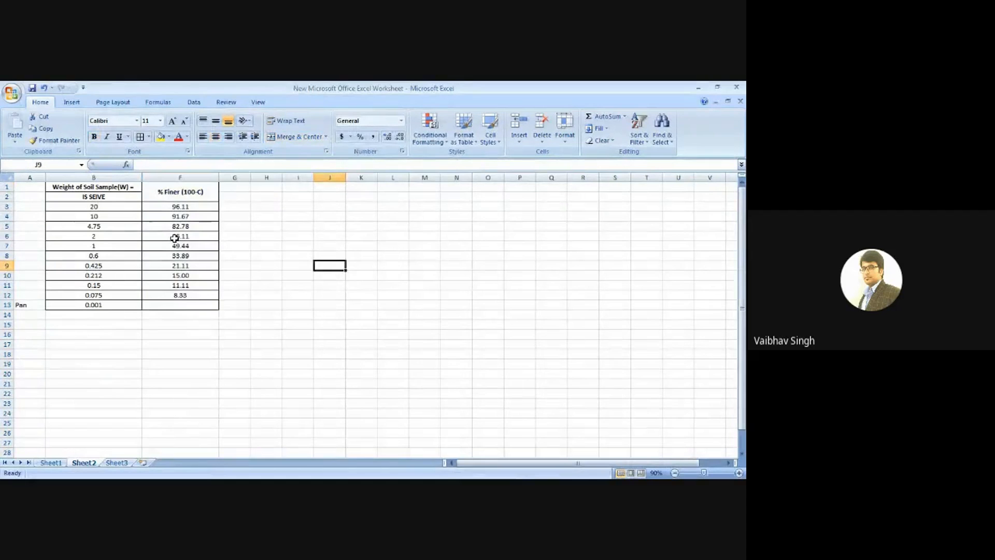
pyautogui.click(328, 354)
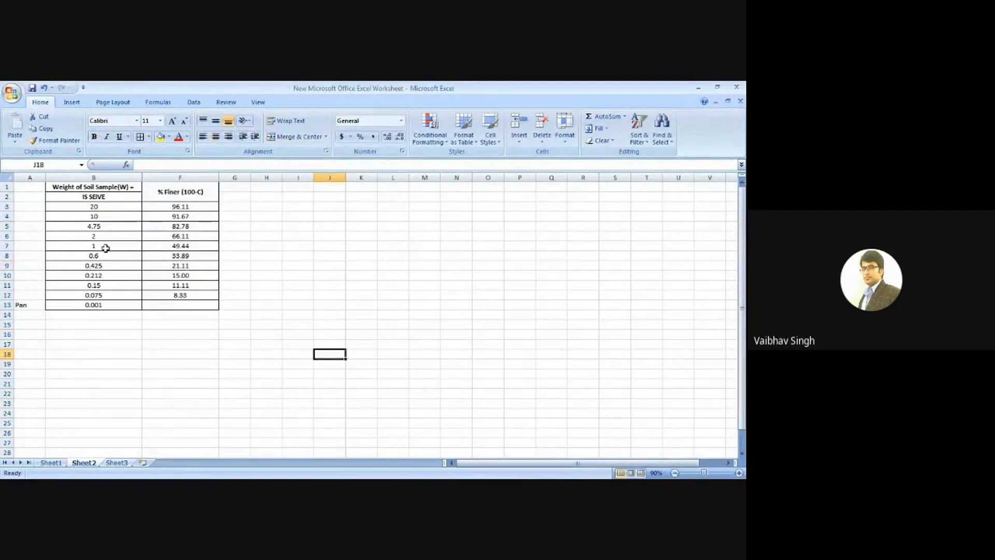
pyautogui.moveTo(111, 202); pyautogui.dragTo(113, 285)
pyautogui.moveTo(191, 193); pyautogui.dragTo(193, 295)
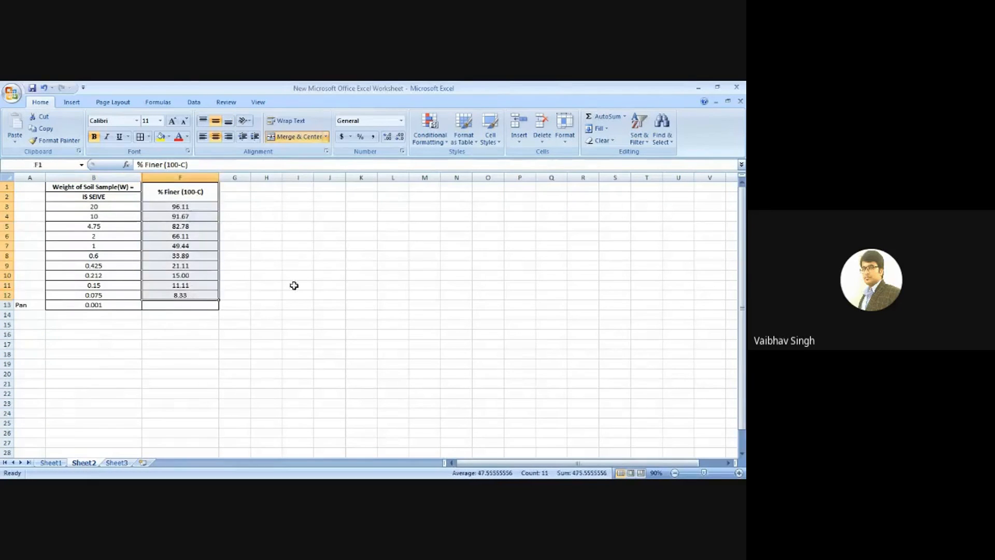
# Insert an empty scatter chart with smooth lines and markers beside the table, starting from blank cell J10
pyautogui.click(330, 275)
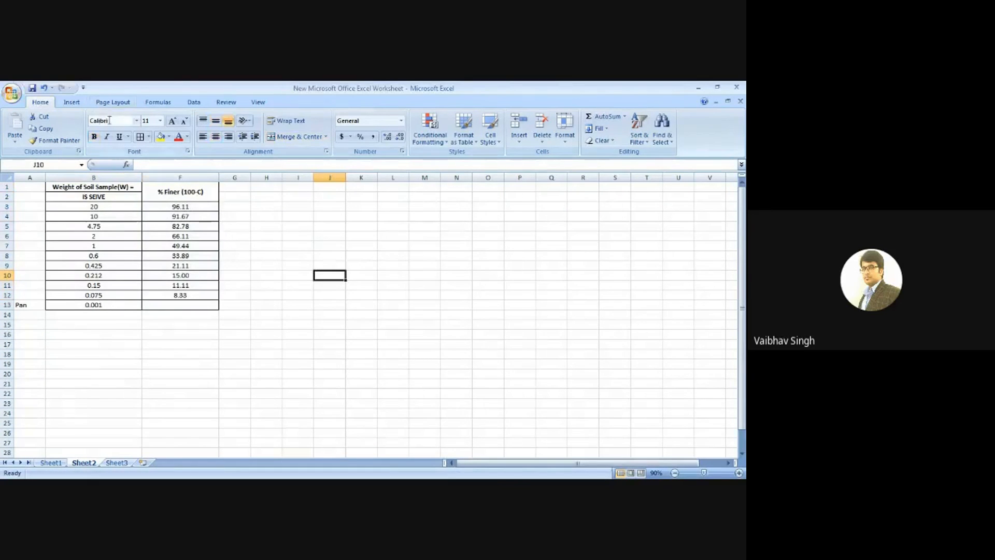
pyautogui.click(72, 102)
pyautogui.click(292, 129)
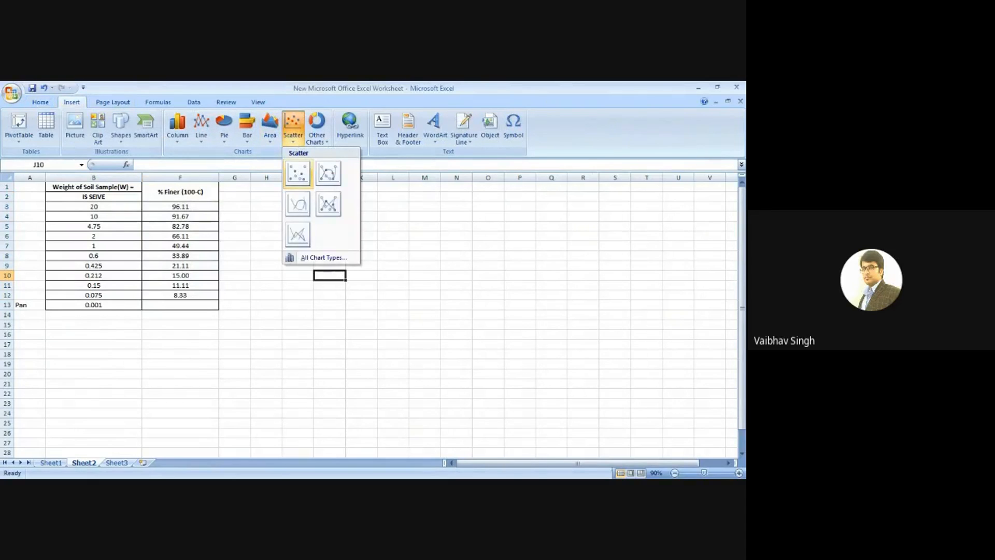
pyautogui.click(329, 175)
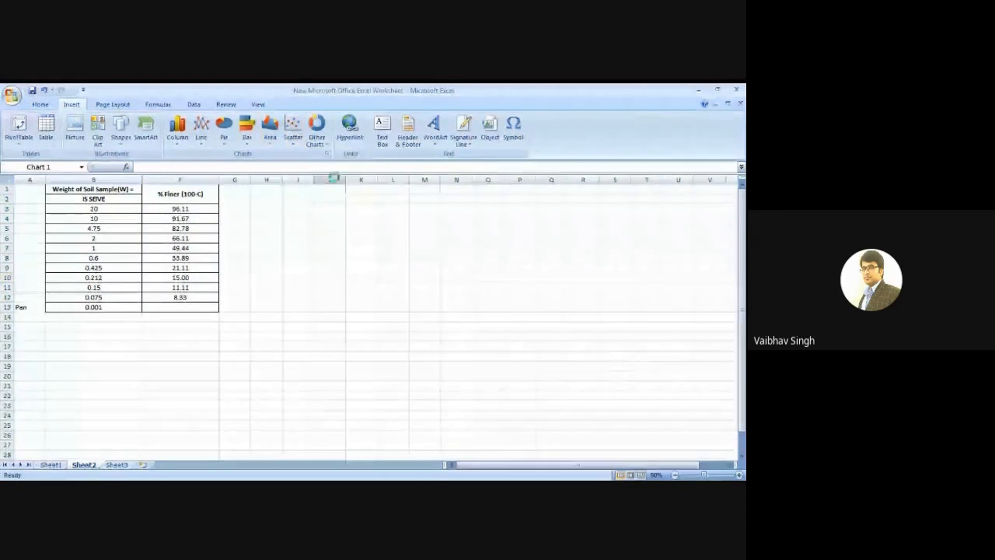
pyautogui.moveTo(414, 251); pyautogui.dragTo(442, 220)
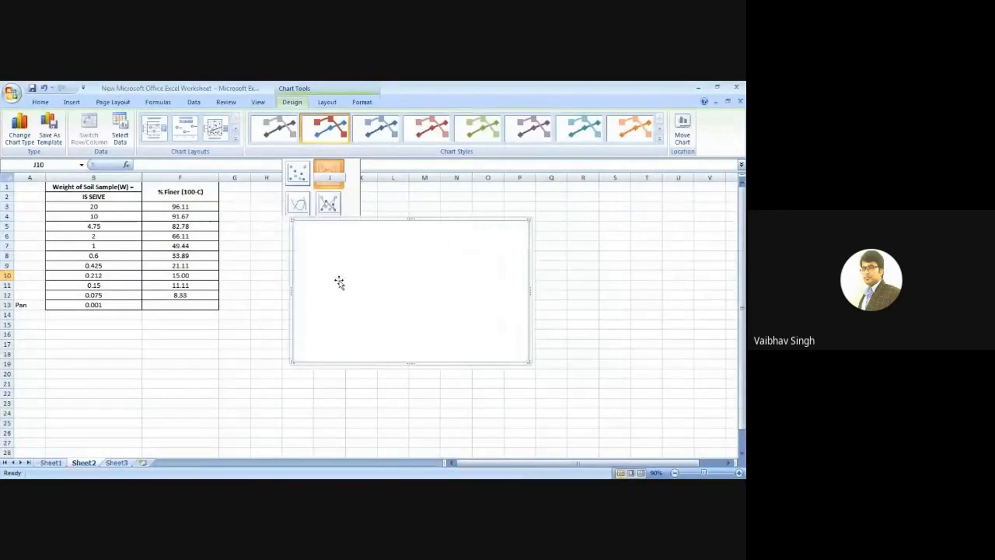
# Add a data series named Sieve Analysis to the chart, with the sieve sizes in B3:B13 as X values
pyautogui.rightClick(361, 267)
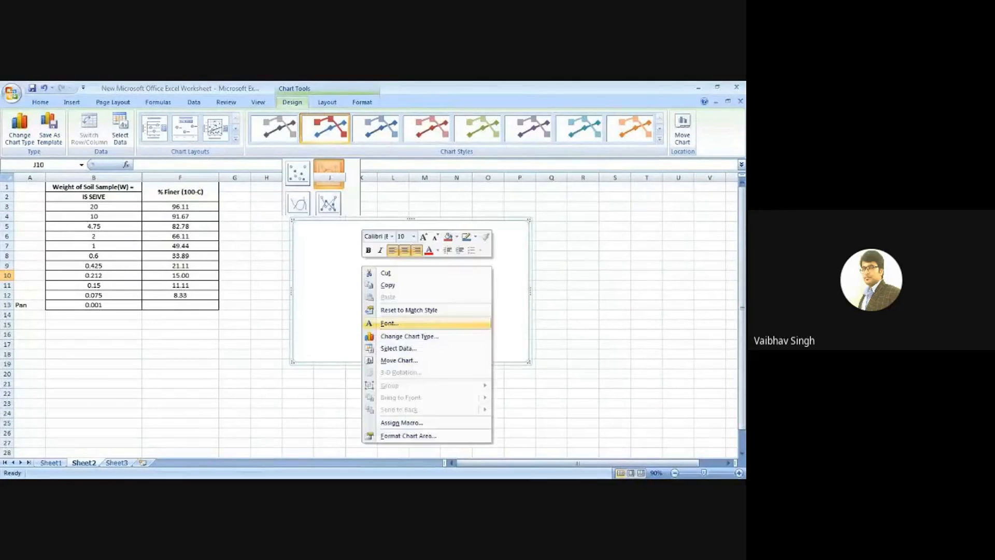
pyautogui.click(398, 349)
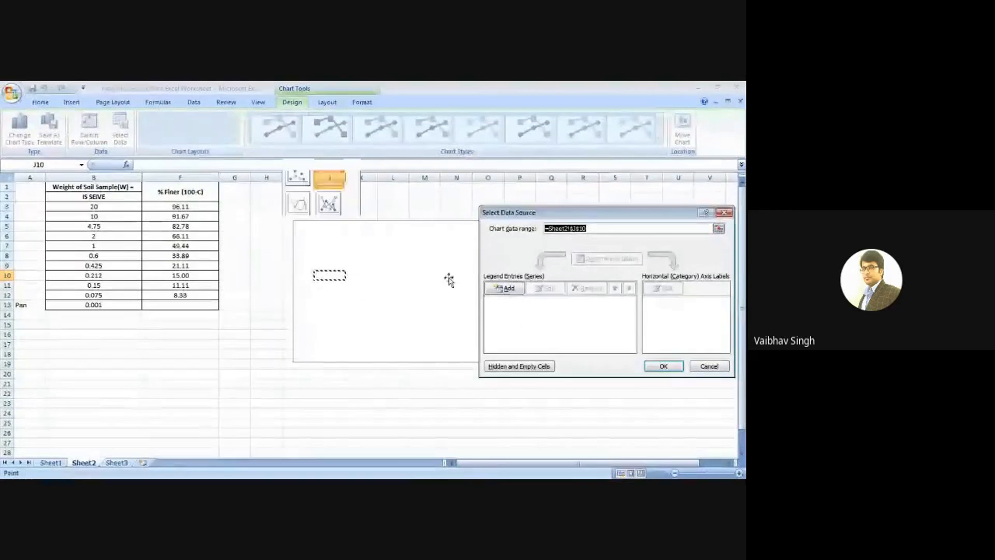
pyautogui.click(502, 287)
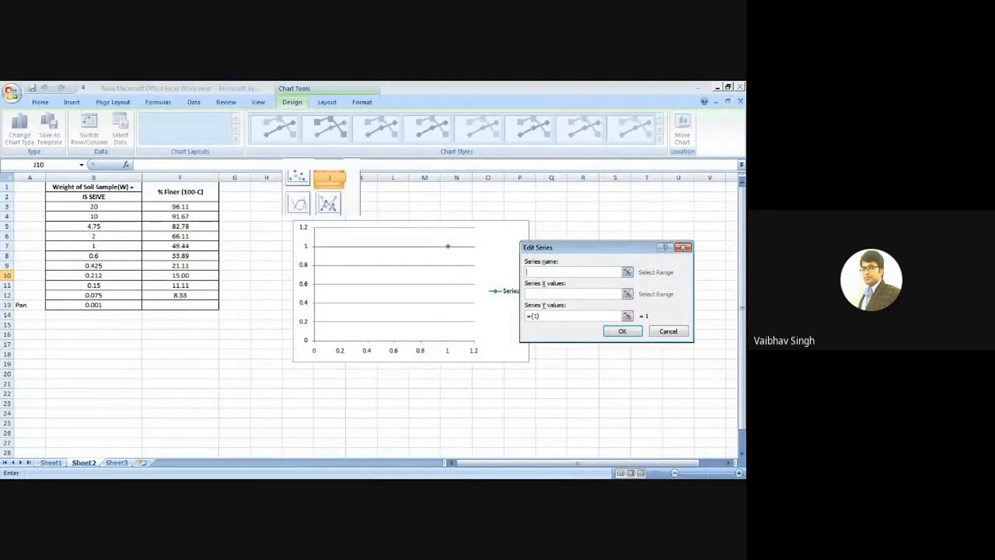
pyautogui.write('Seve Analysis')
pyautogui.click(627, 294)
pyautogui.moveTo(108, 206); pyautogui.dragTo(105, 304)
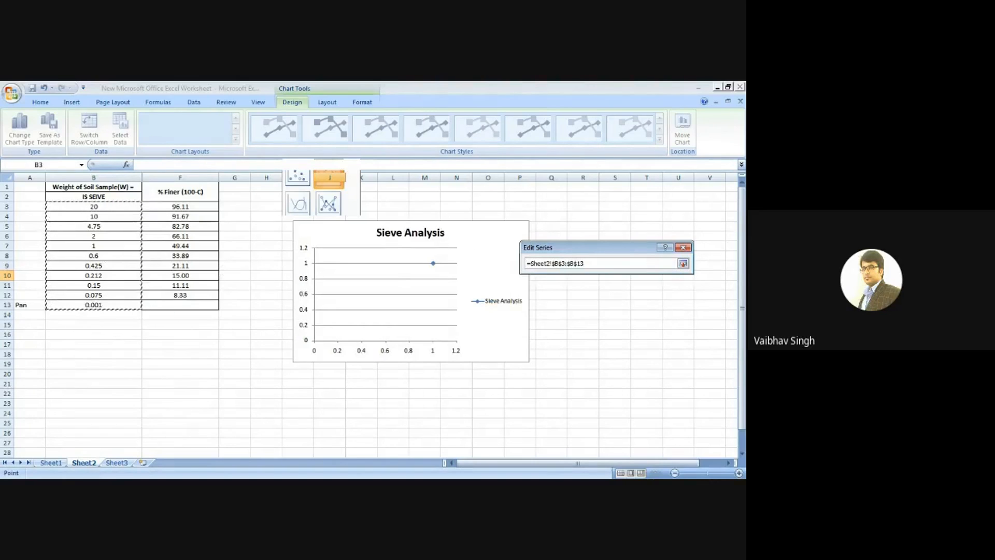
pyautogui.press('Return')
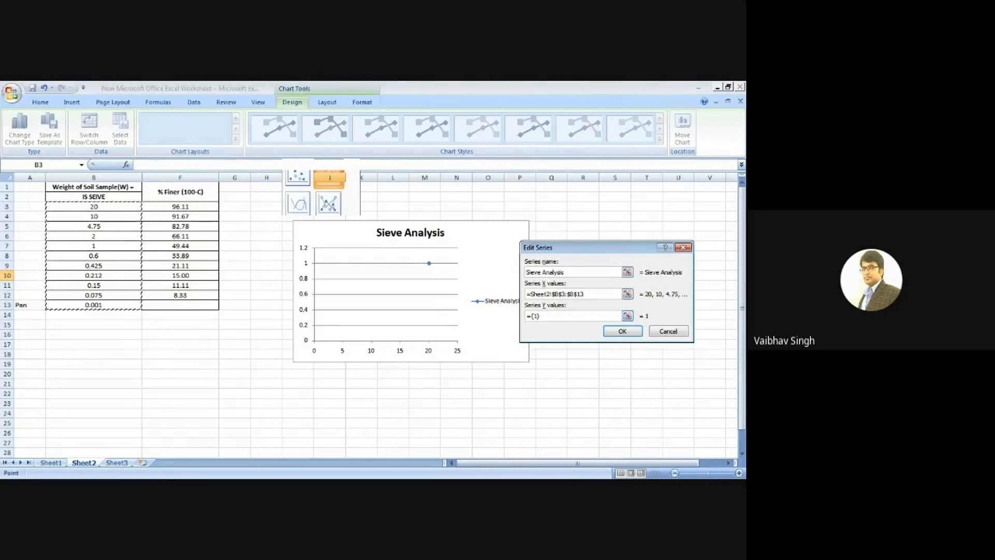
# Set the series Y values to the % Finer range F3:F13 and accept the chart's data source
pyautogui.click(627, 316)
pyautogui.moveTo(190, 206); pyautogui.dragTo(185, 298)
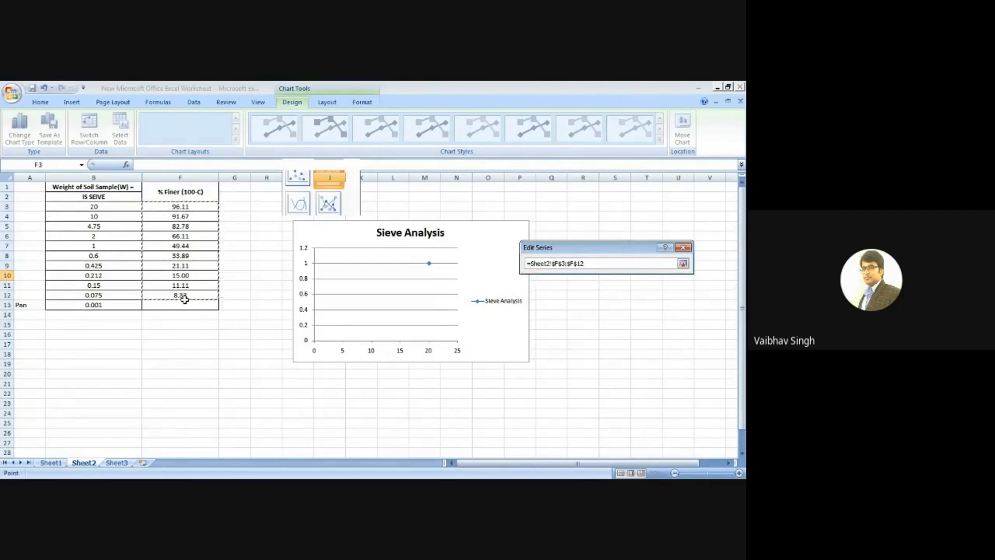
pyautogui.moveTo(199, 206); pyautogui.dragTo(193, 306)
pyautogui.click(683, 263)
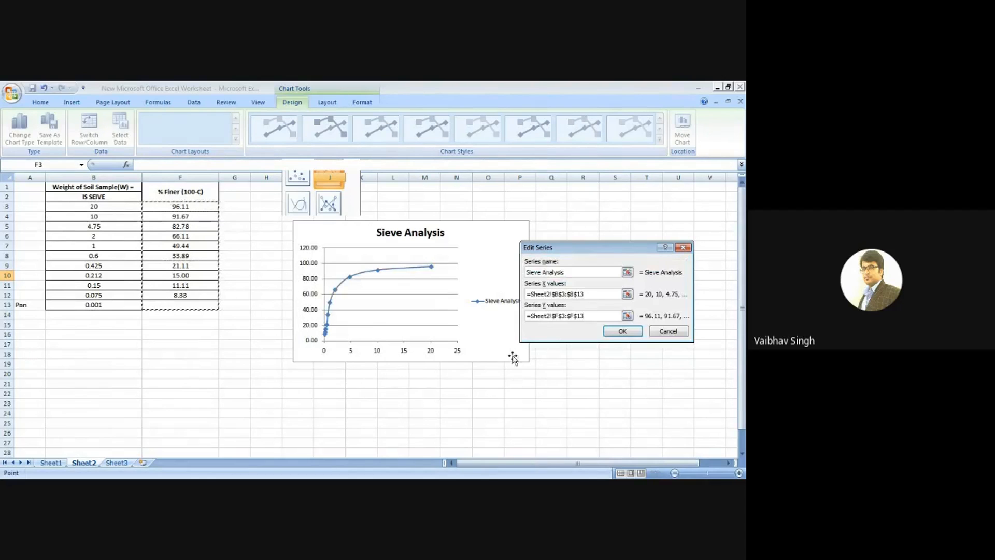
pyautogui.click(623, 331)
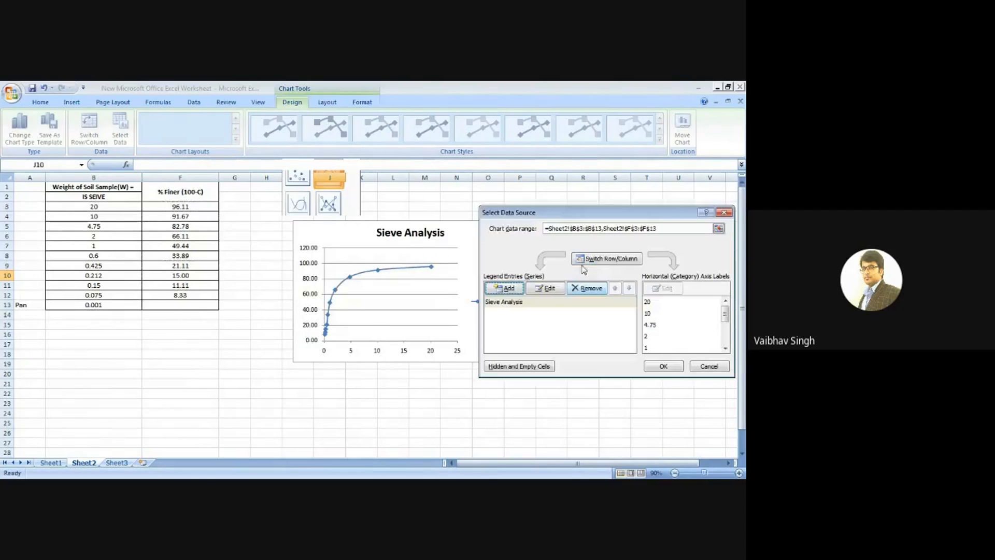
pyautogui.click(663, 366)
# Move the Sieve Analysis chart next to the table around row 9 and widen it to about column R
pyautogui.moveTo(487, 219); pyautogui.dragTo(425, 261)
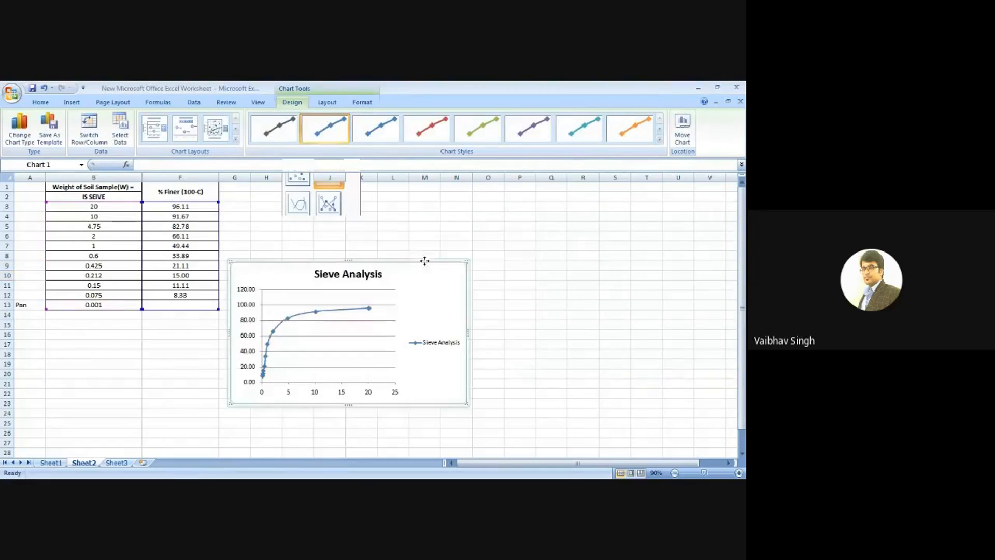
pyautogui.moveTo(468, 333); pyautogui.dragTo(574, 329)
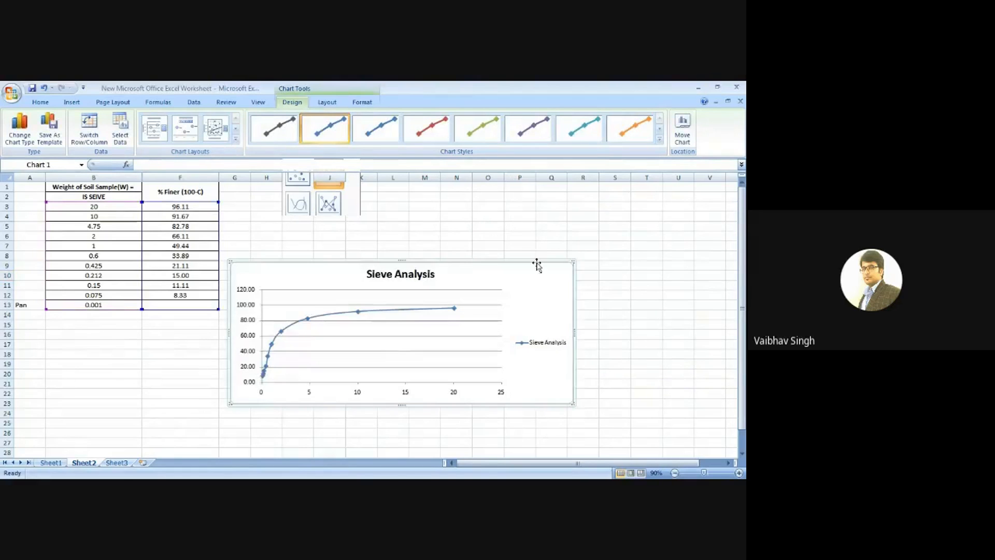
pyautogui.click(637, 254)
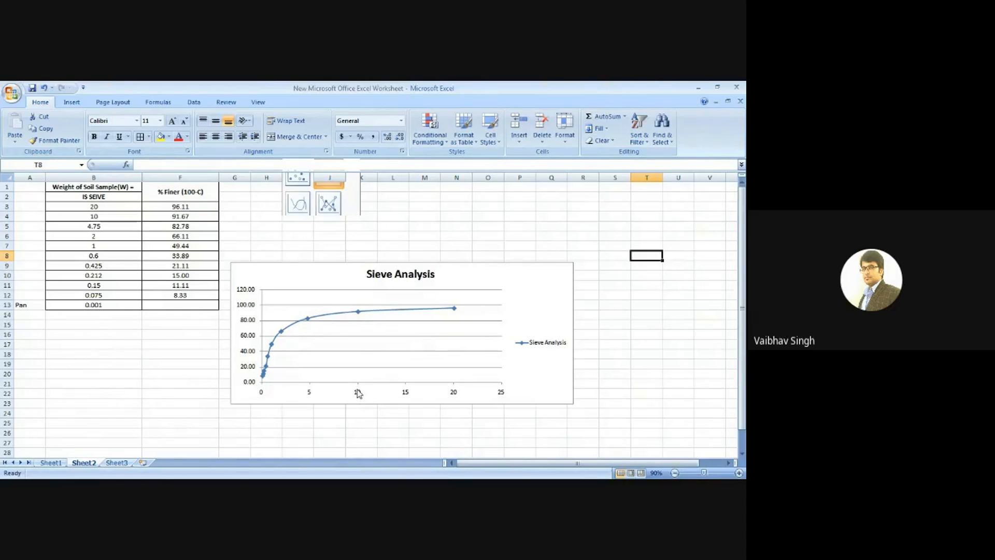
pyautogui.click(356, 389)
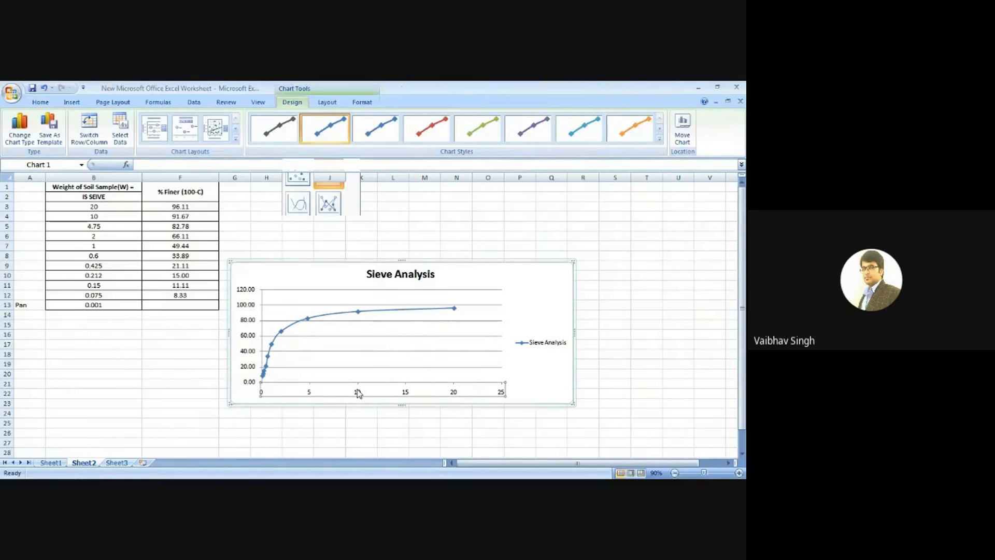
pyautogui.rightClick(357, 393)
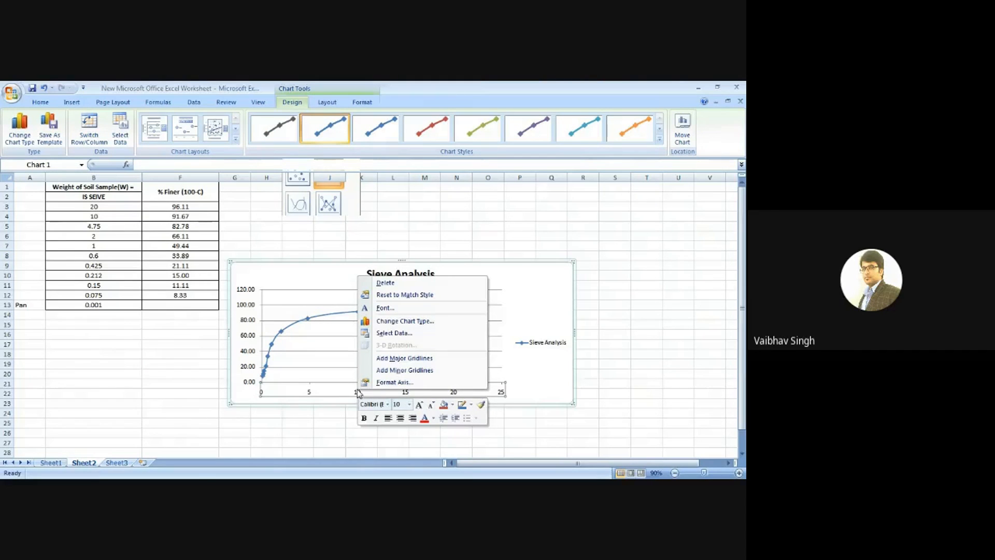
pyautogui.click(394, 382)
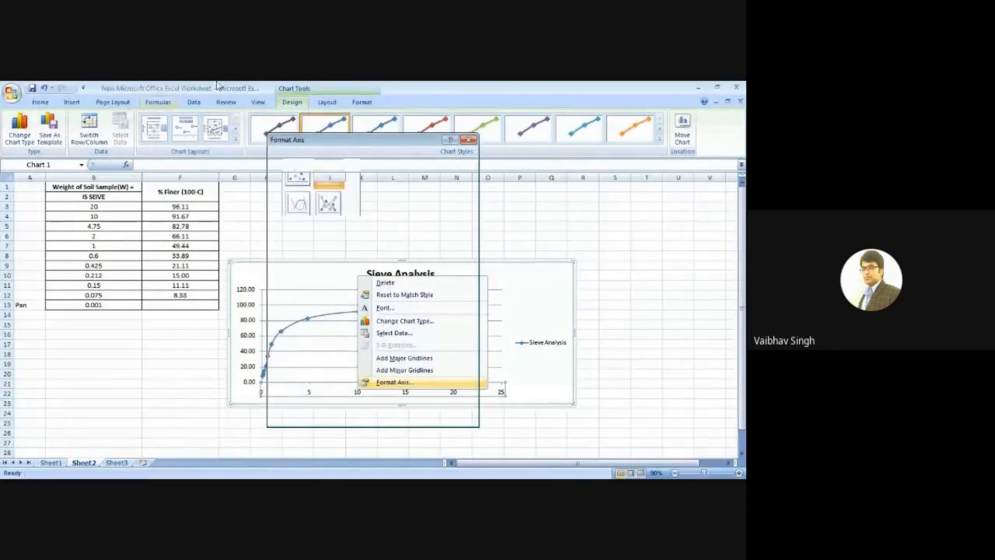
pyautogui.click(681, 313)
pyautogui.click(535, 311)
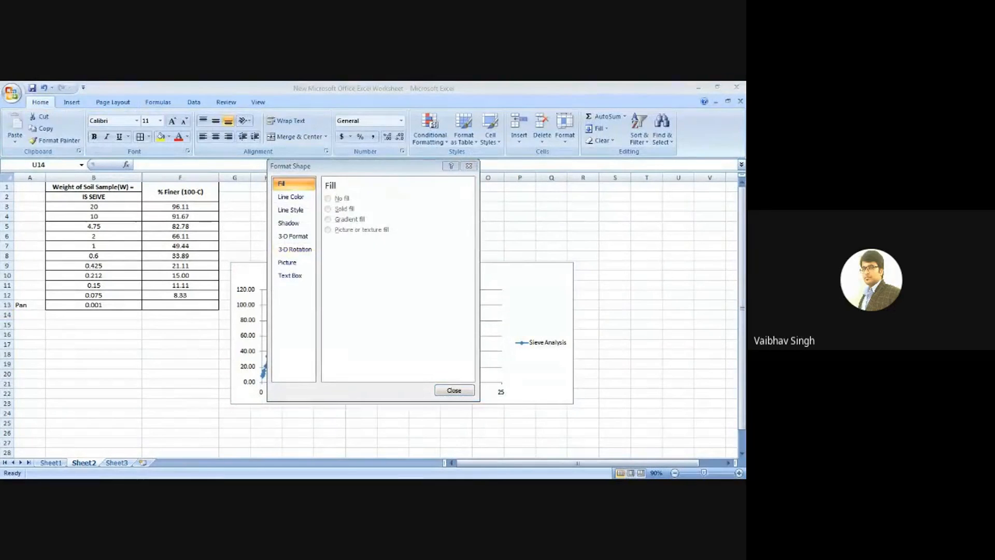
pyautogui.click(469, 165)
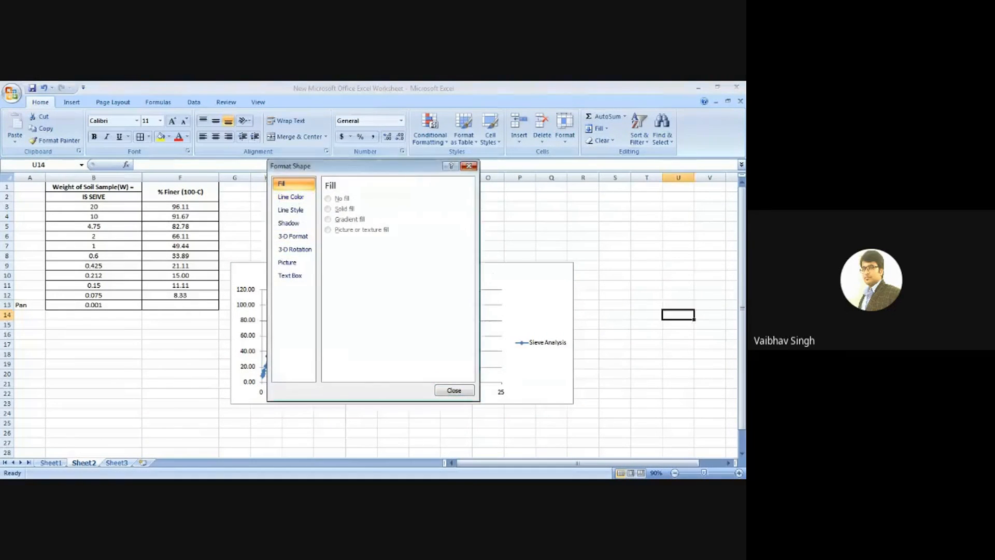
pyautogui.rightClick(361, 395)
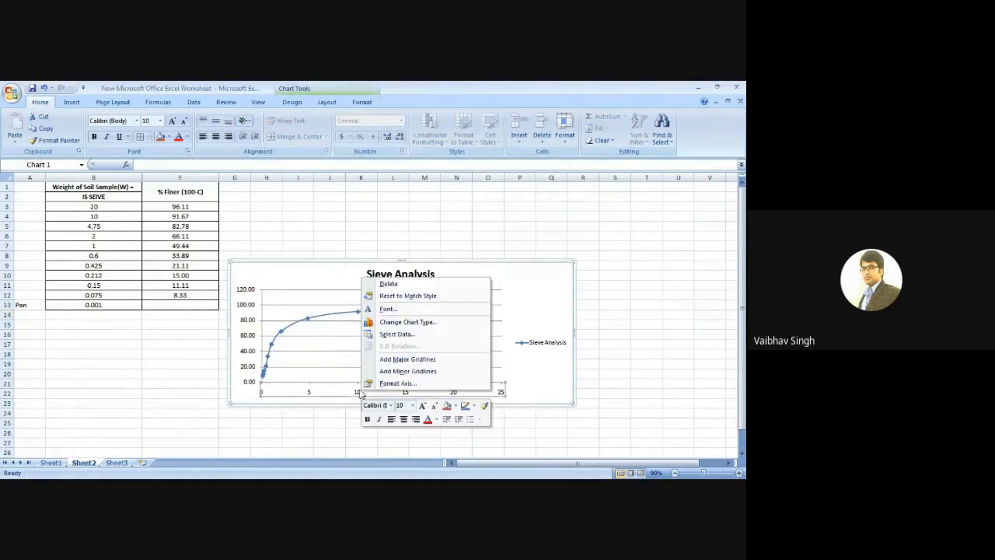
pyautogui.click(397, 383)
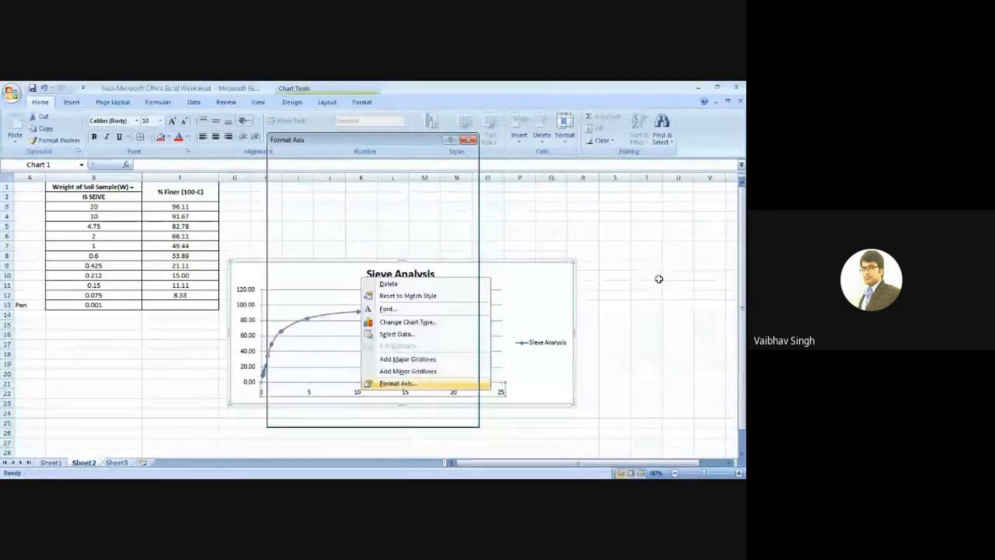
pyautogui.click(616, 296)
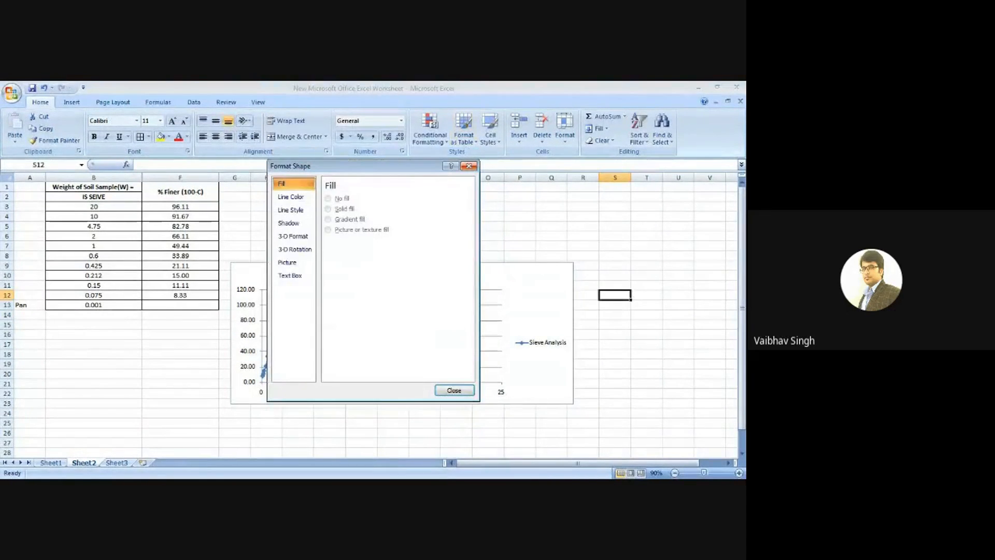
pyautogui.click(469, 166)
# Move the chart up to about row 2 and enlarge it to reach about column T and row 25
pyautogui.moveTo(458, 271); pyautogui.dragTo(459, 201)
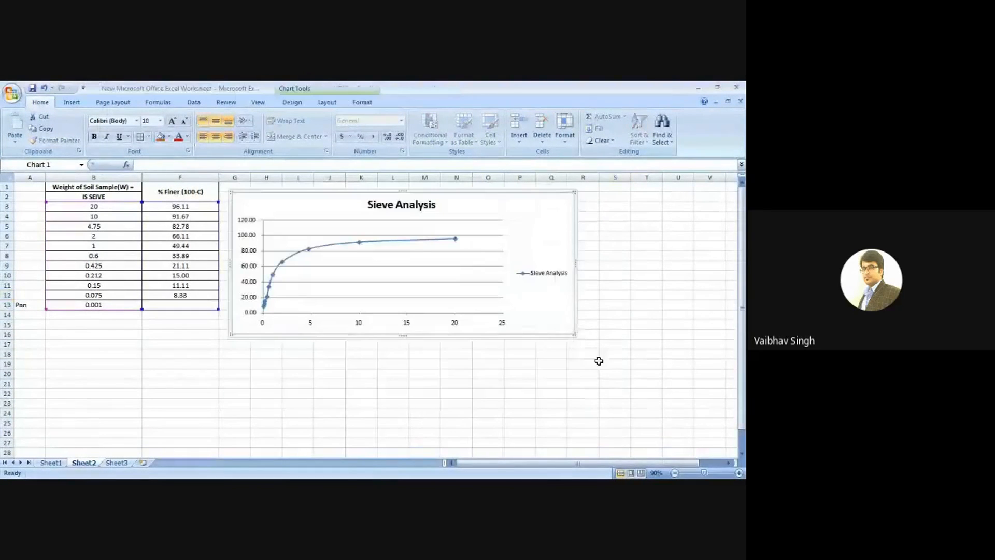
pyautogui.moveTo(574, 332); pyautogui.dragTo(660, 421)
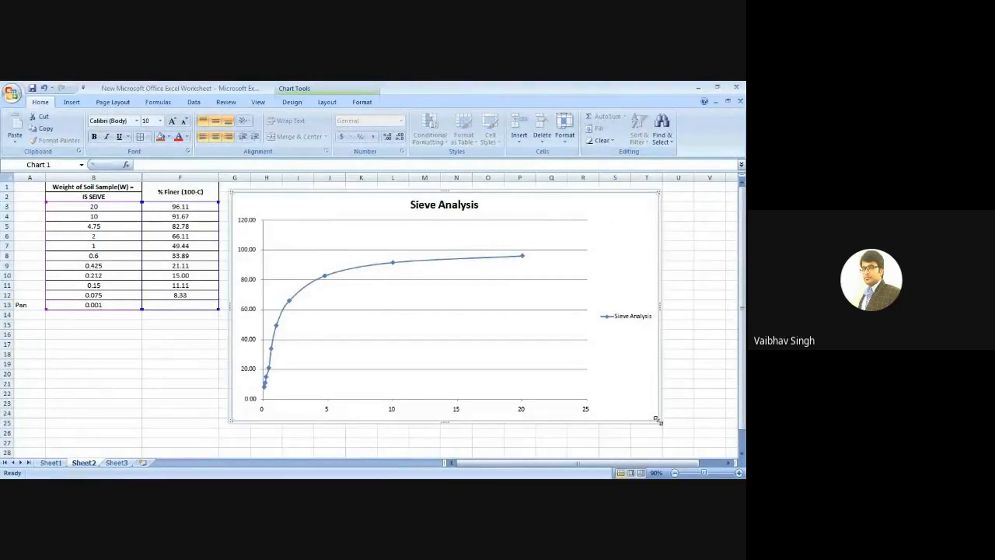
pyautogui.click(392, 410)
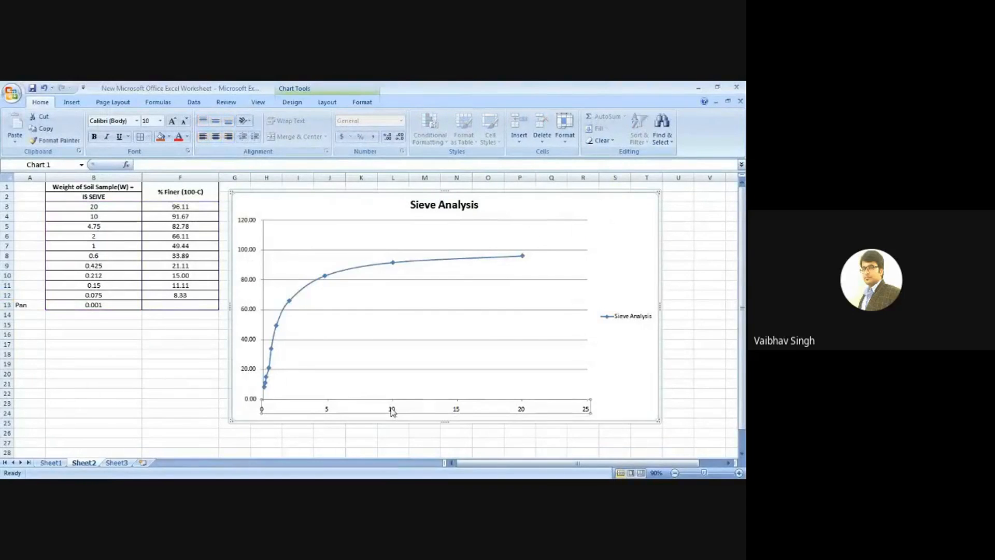
pyautogui.rightClick(392, 411)
pyautogui.click(418, 401)
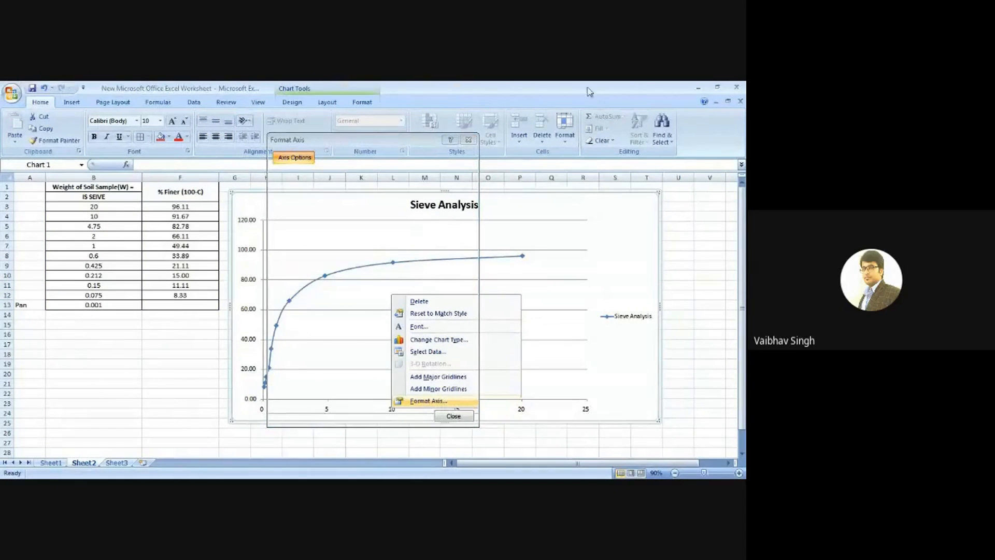
pyautogui.click(710, 286)
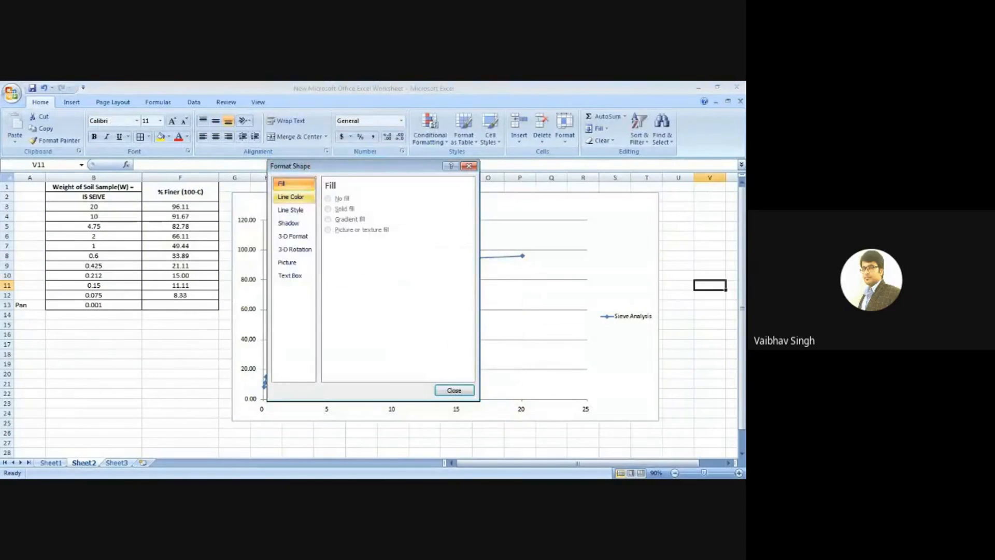
pyautogui.click(293, 197)
pyautogui.click(292, 210)
pyautogui.click(293, 223)
pyautogui.click(293, 237)
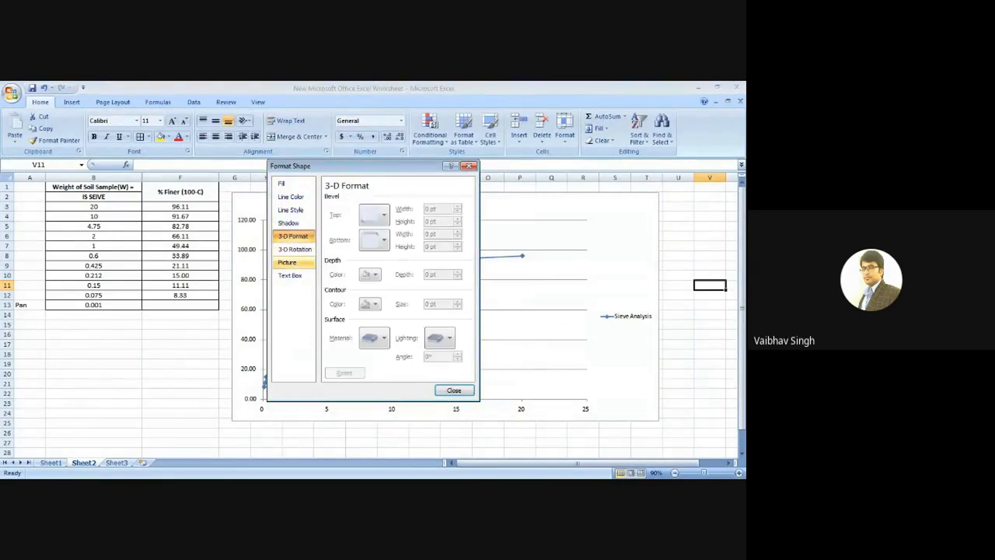
pyautogui.click(293, 262)
pyautogui.click(294, 275)
pyautogui.click(293, 184)
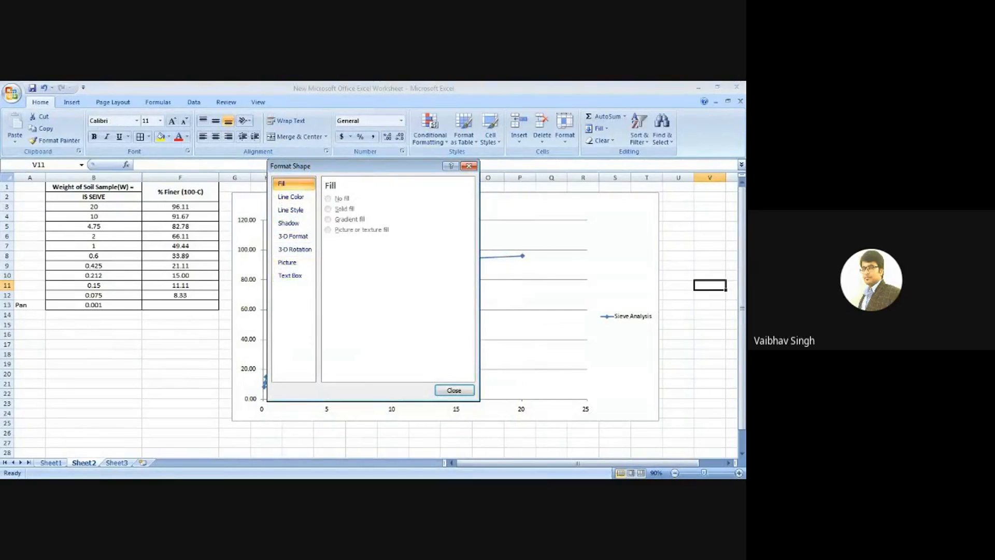
pyautogui.click(469, 166)
# Format the chart's horizontal axis with a base 10 logarithmic scale and values in reverse order
pyautogui.click(393, 410)
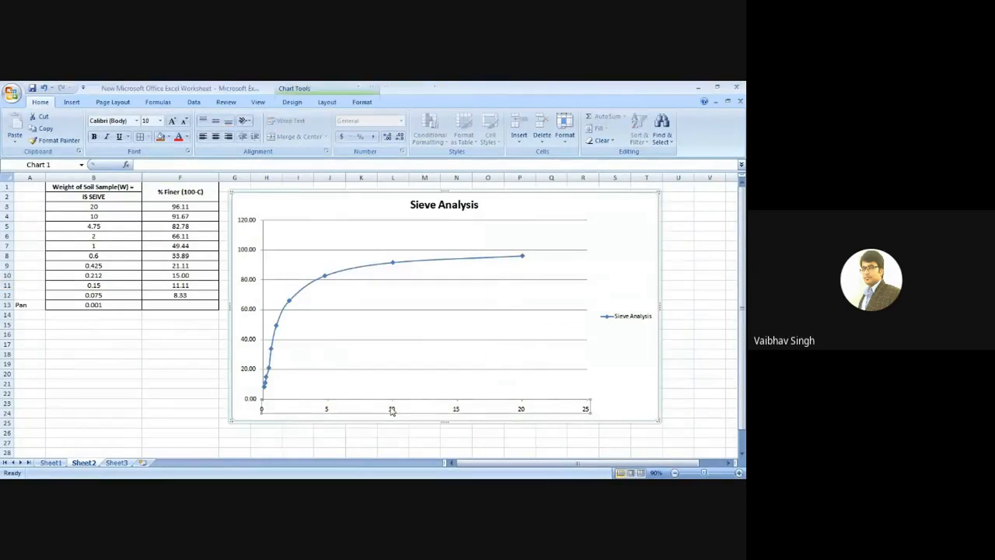
pyautogui.rightClick(392, 411)
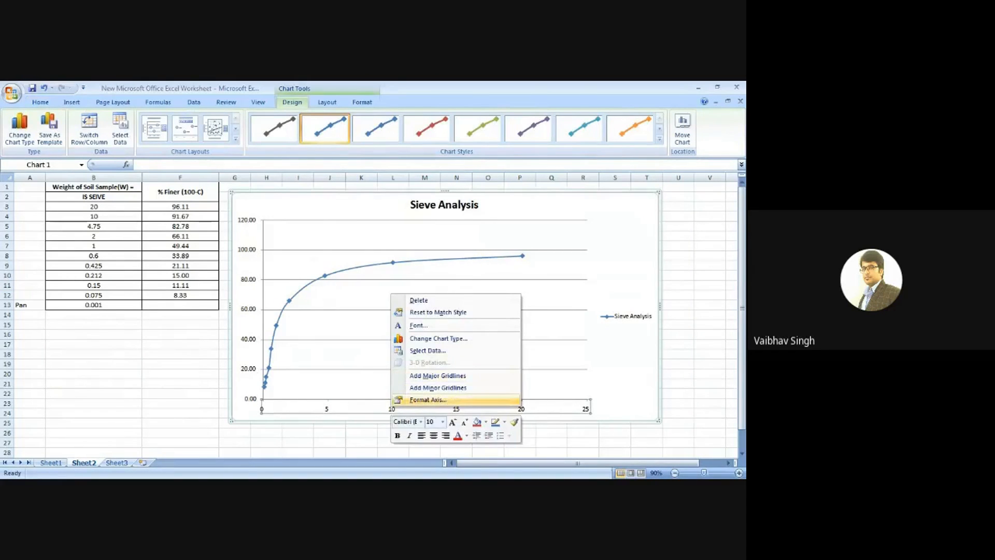
pyautogui.click(428, 400)
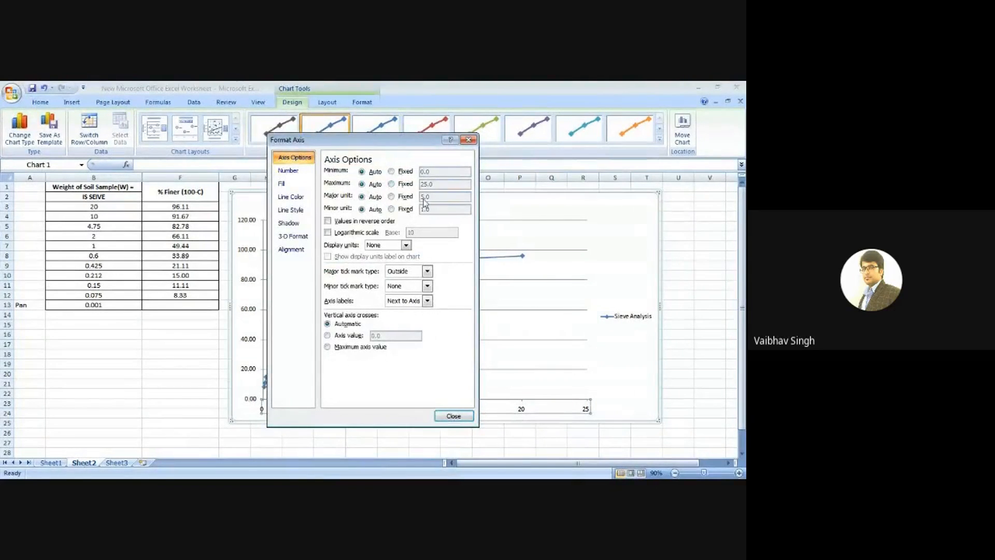
pyautogui.click(327, 232)
pyautogui.click(328, 221)
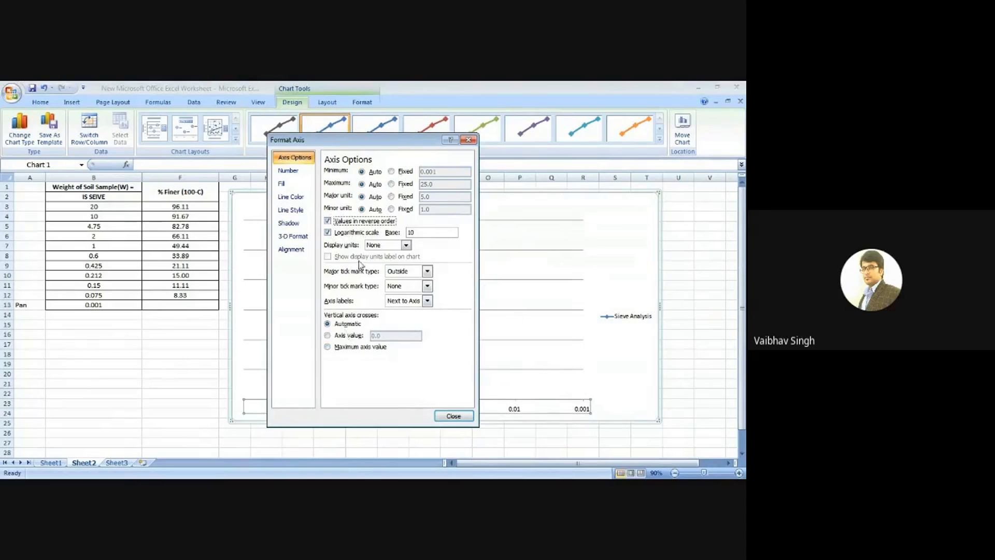
pyautogui.click(453, 416)
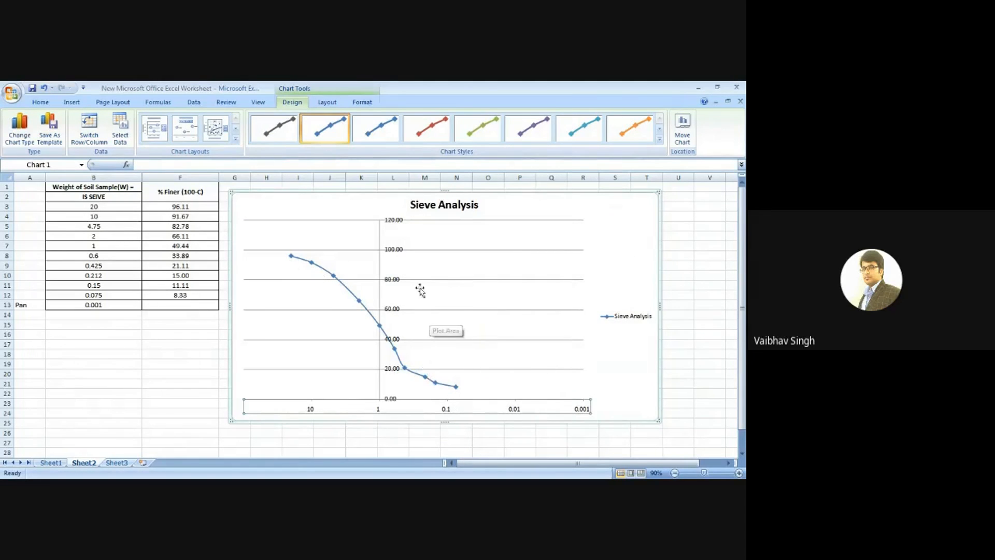
pyautogui.click(392, 222)
pyautogui.rightClick(392, 222)
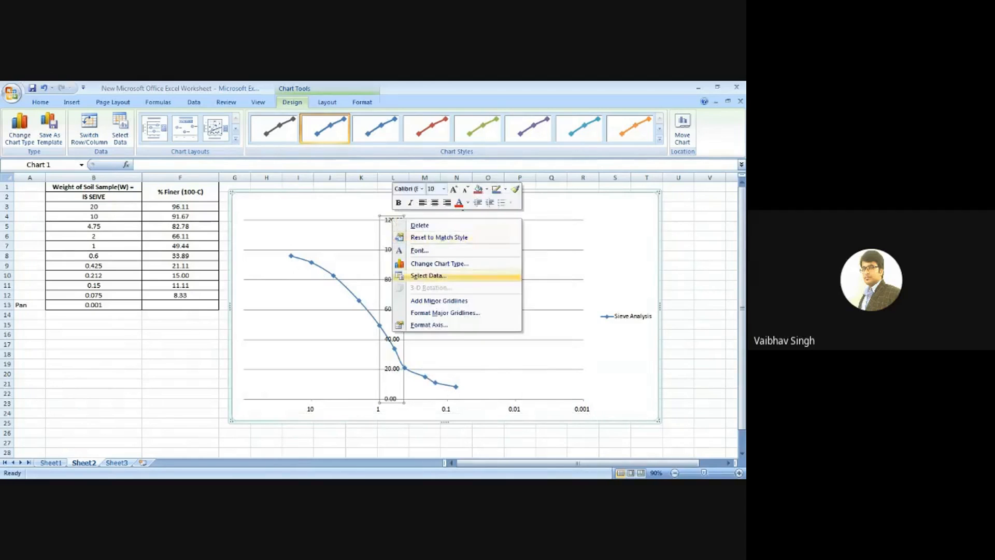
pyautogui.click(425, 325)
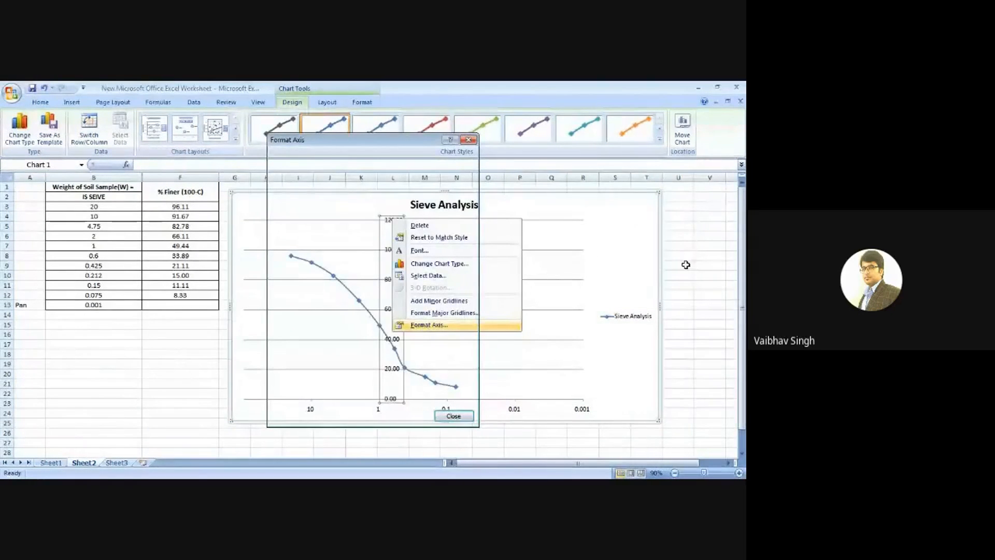
pyautogui.click(710, 253)
pyautogui.click(466, 166)
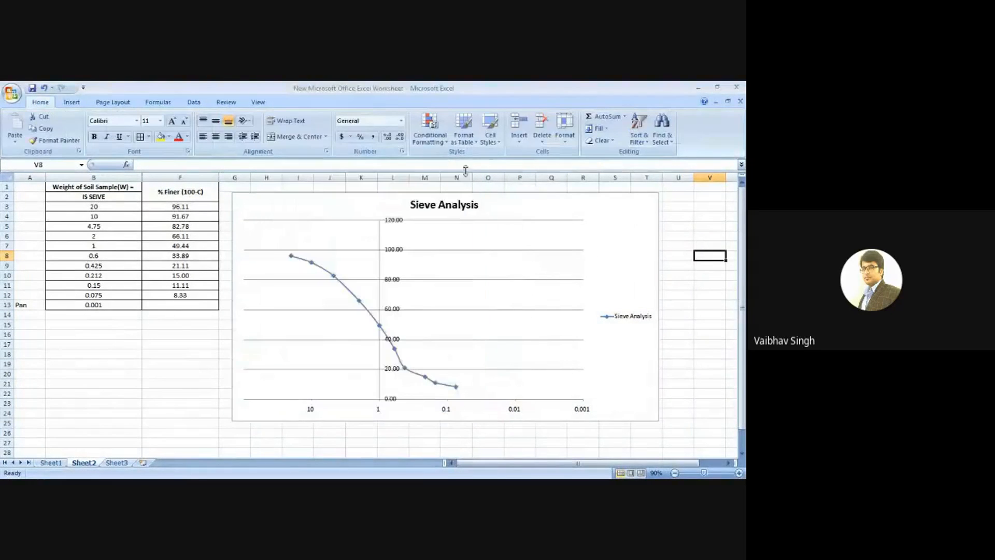
# Set the axis labels of the chart's vertical axis to High
pyautogui.rightClick(397, 220)
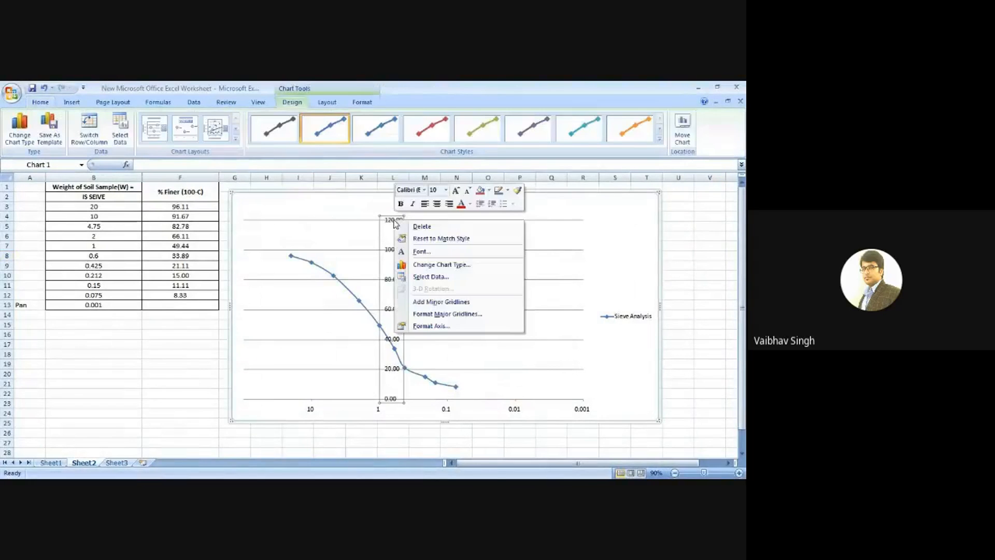
pyautogui.click(430, 325)
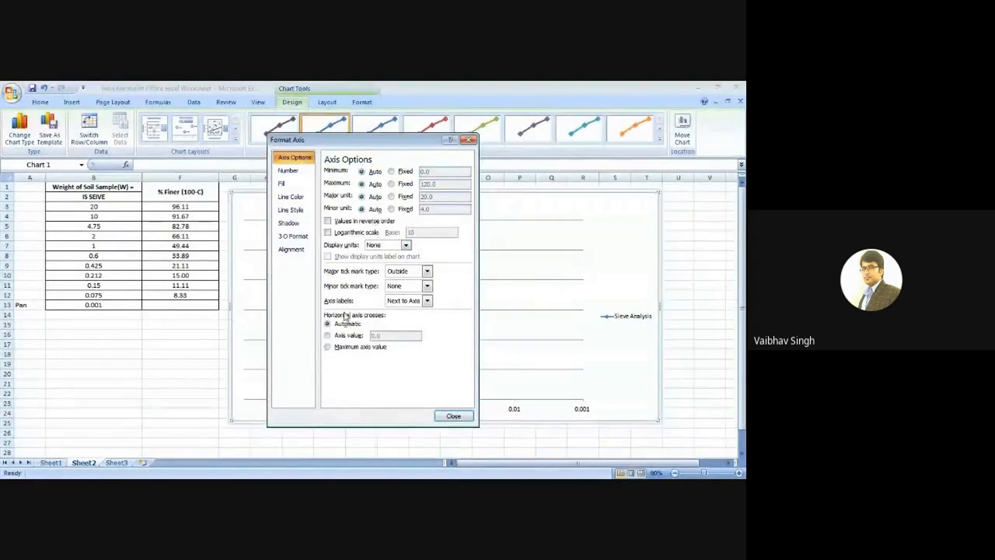
pyautogui.click(428, 301)
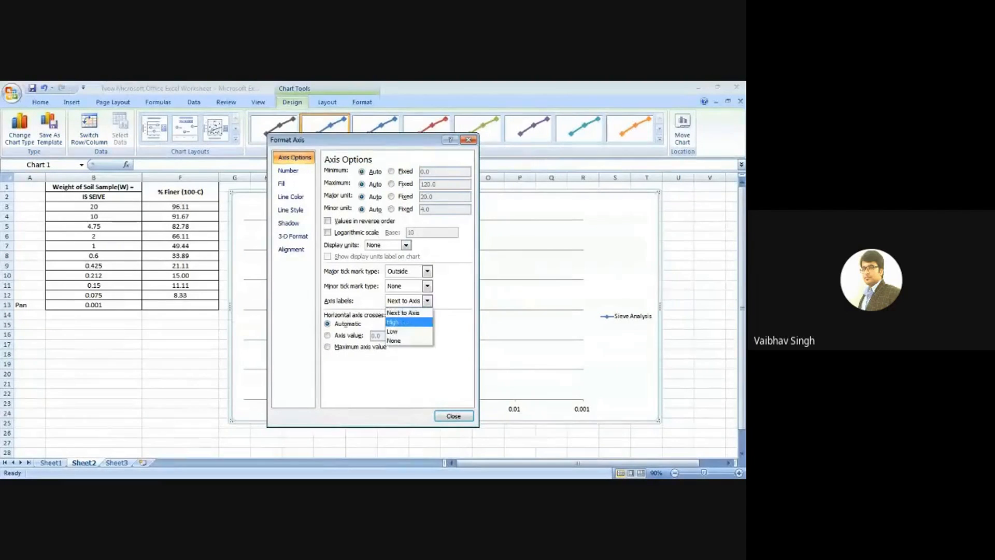
pyautogui.click(403, 318)
pyautogui.click(453, 416)
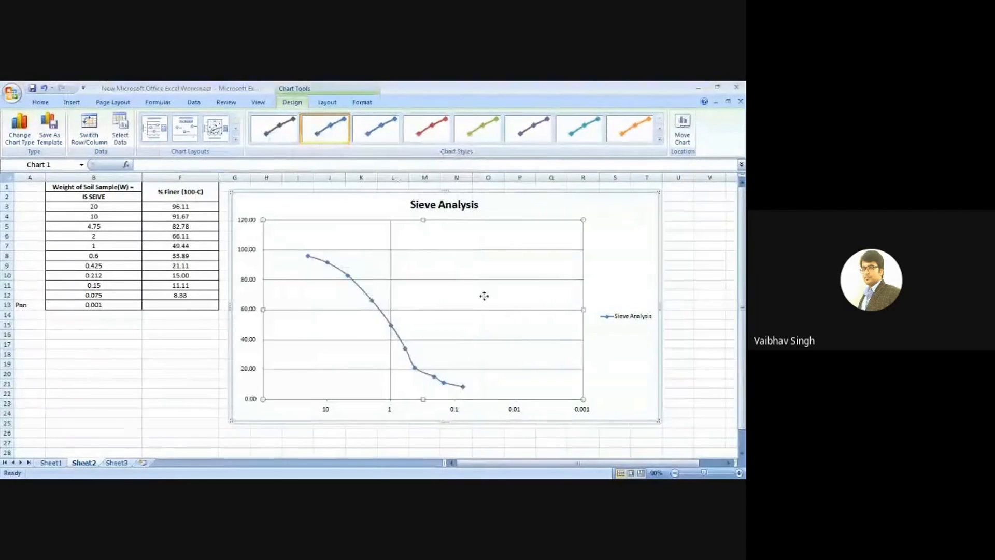
# Shift the chart right to start at about column H and apply the chart layout that includes both axis titles
pyautogui.click(649, 240)
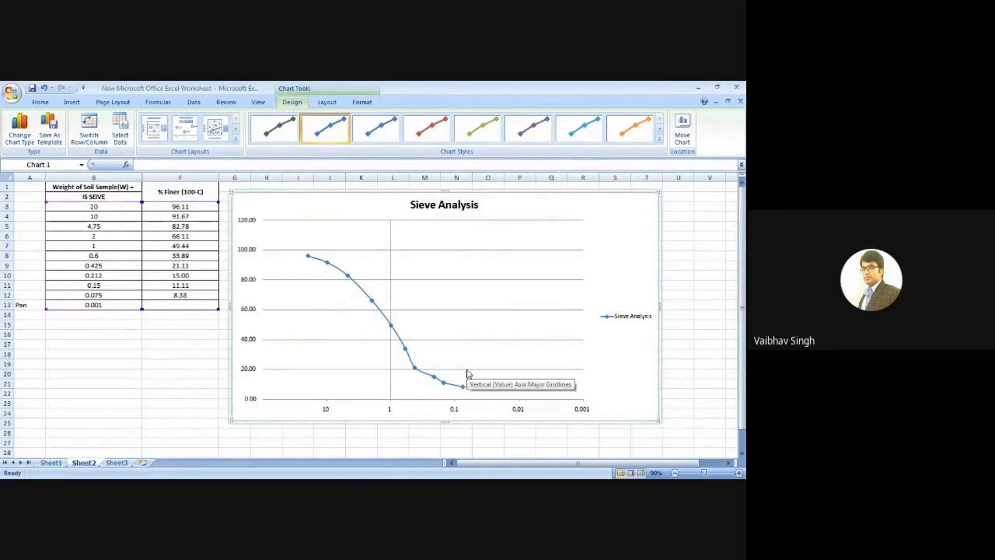
pyautogui.moveTo(523, 191); pyautogui.dragTo(549, 186)
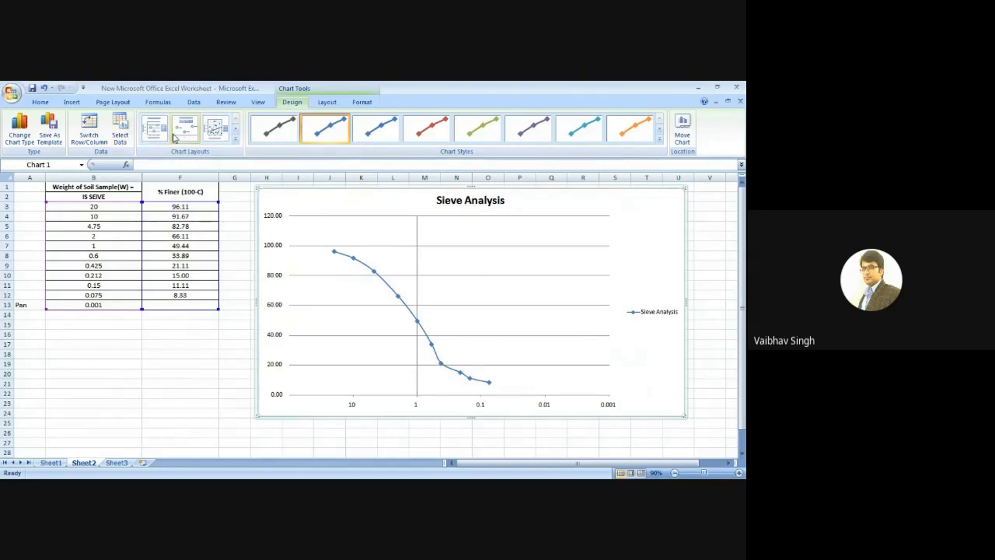
pyautogui.click(158, 133)
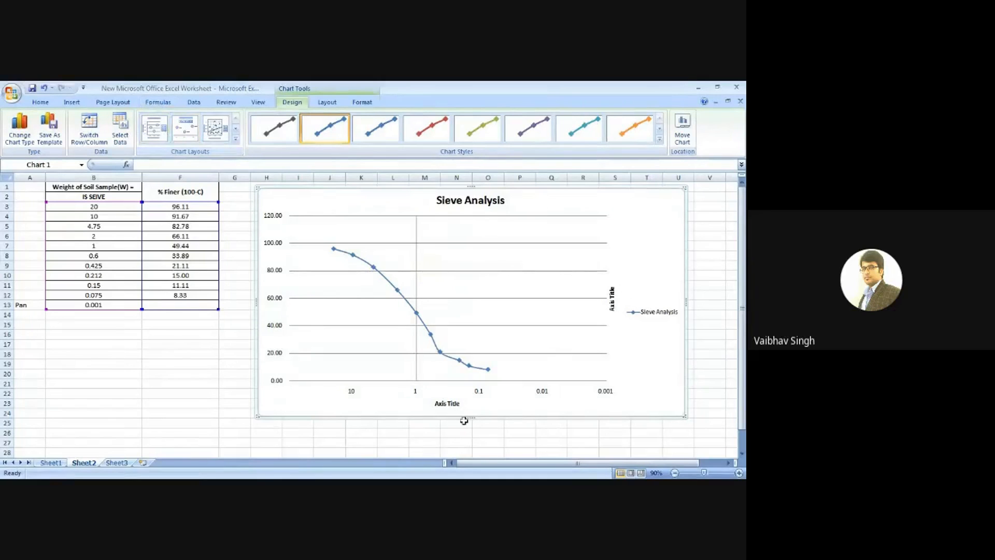
# Replace the horizontal axis title with "Particle Size (D) mm"
pyautogui.click(440, 405)
pyautogui.moveTo(437, 402); pyautogui.dragTo(459, 406)
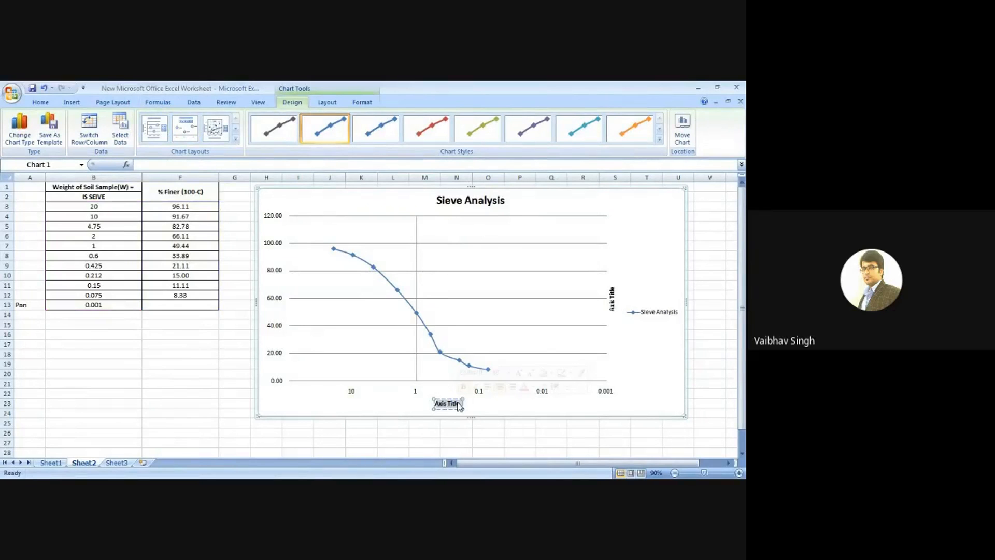
pyautogui.hotkey('alt', 'Tab')
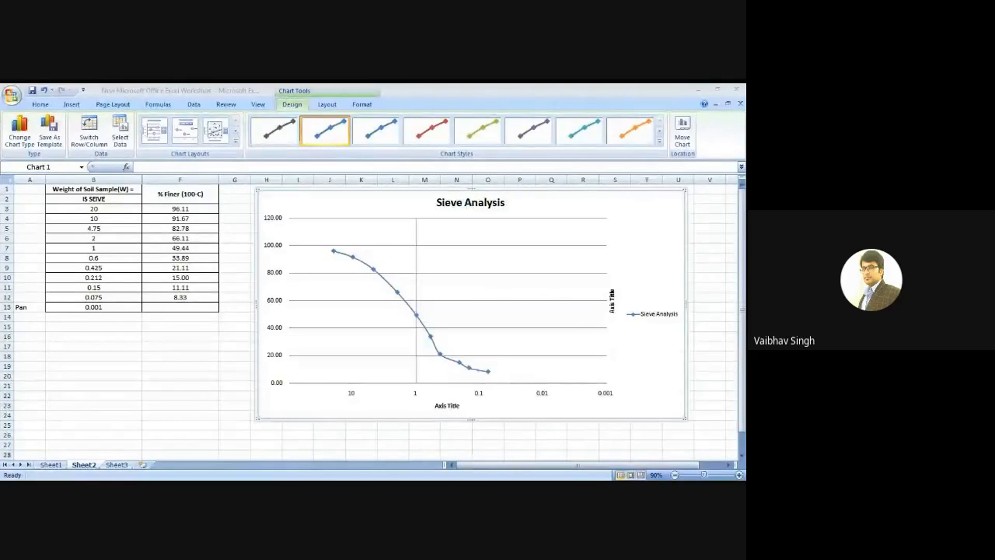
pyautogui.hotkey('alt', 'Tab')
pyautogui.write('PA')
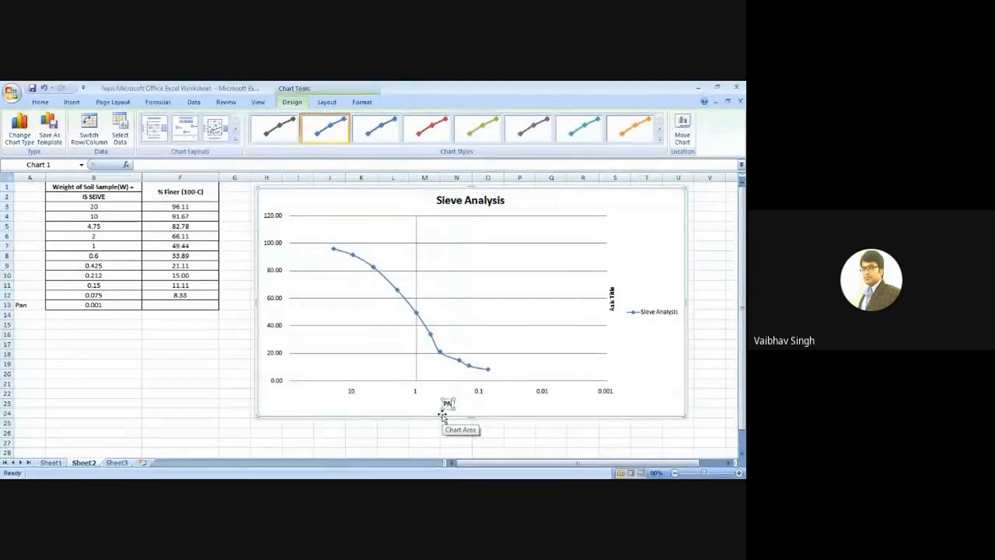
pyautogui.write('rticle Size')
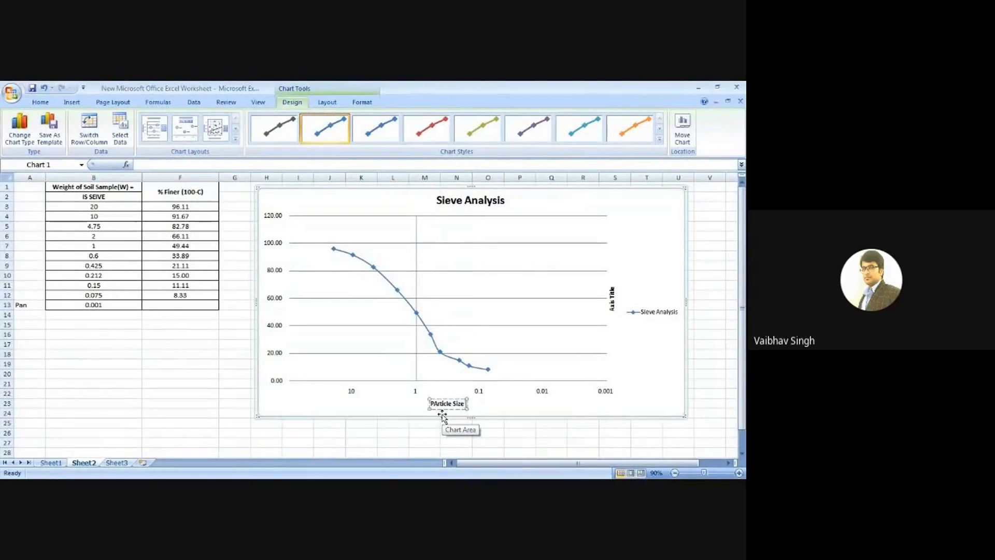
pyautogui.write(' (D')
pyautogui.write('_')
pyautogui.write(') m')
pyautogui.write('m')
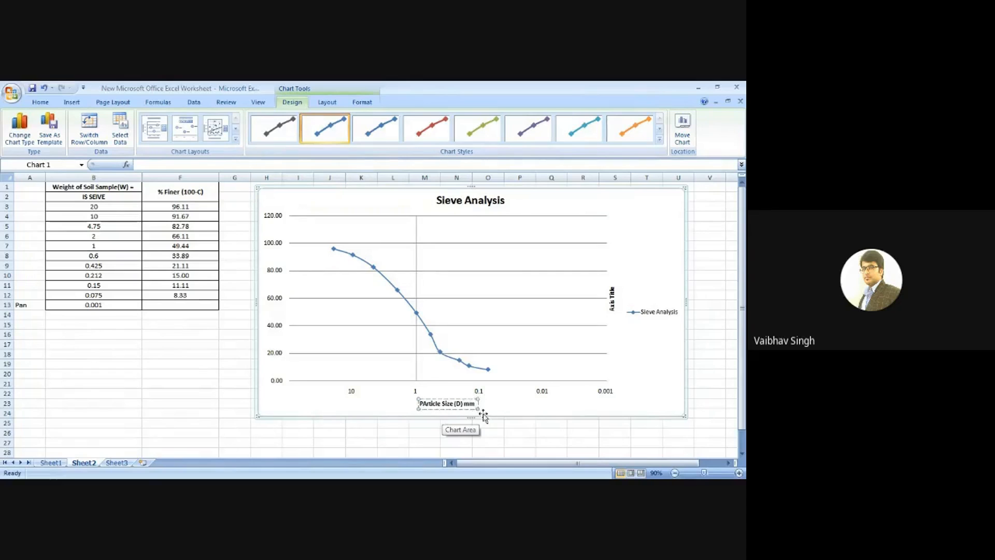
pyautogui.click(428, 404)
pyautogui.press('BackSpace')
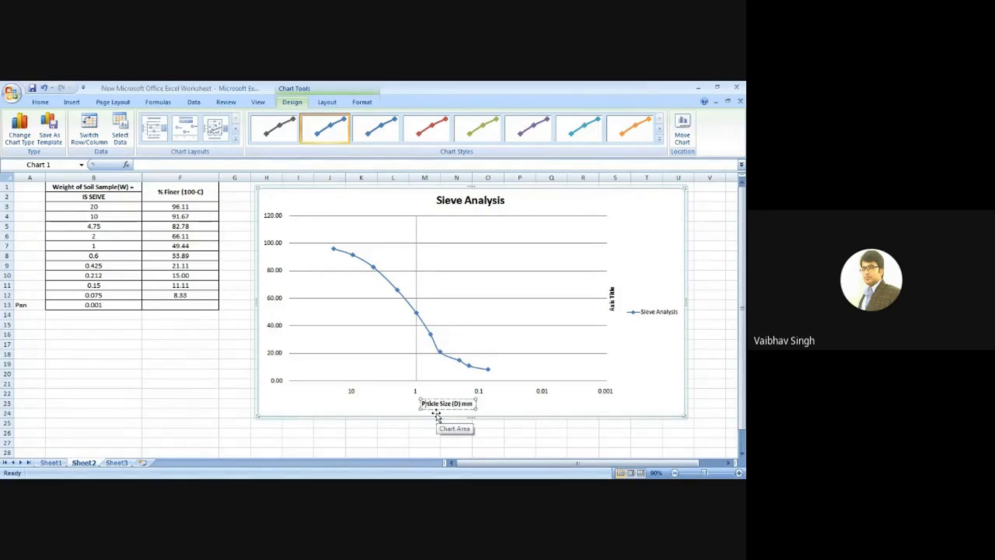
pyautogui.write('a')
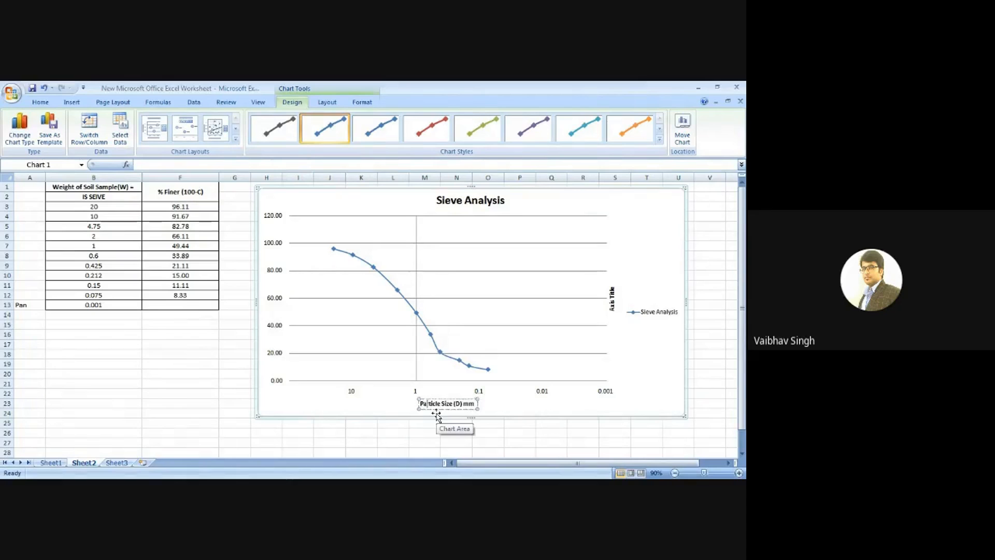
pyautogui.click(541, 405)
# Move the vertical axis title to the chart's left edge, making room by shifting the plot area right and widening the chart to about column U
pyautogui.click(612, 298)
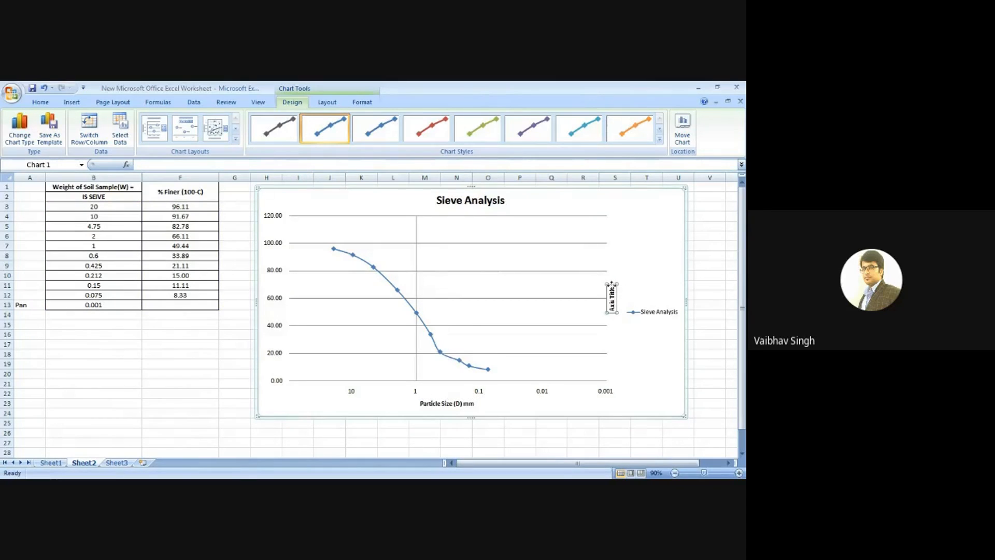
pyautogui.moveTo(611, 282); pyautogui.dragTo(262, 280)
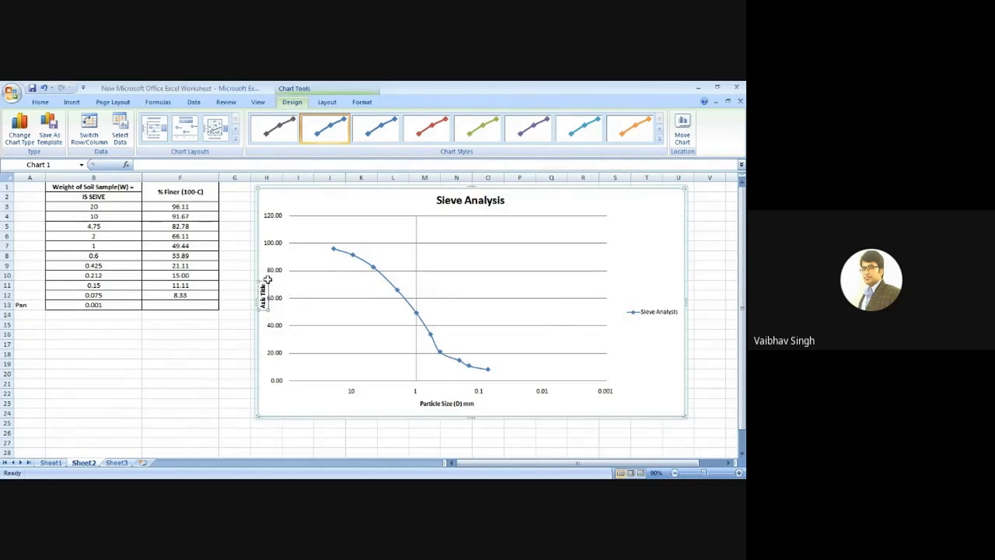
pyautogui.click(527, 267)
pyautogui.moveTo(535, 220)
pyautogui.mouseDown()
pyautogui.moveTo(578, 220)
pyautogui.moveTo(521, 232)
pyautogui.mouseUp()
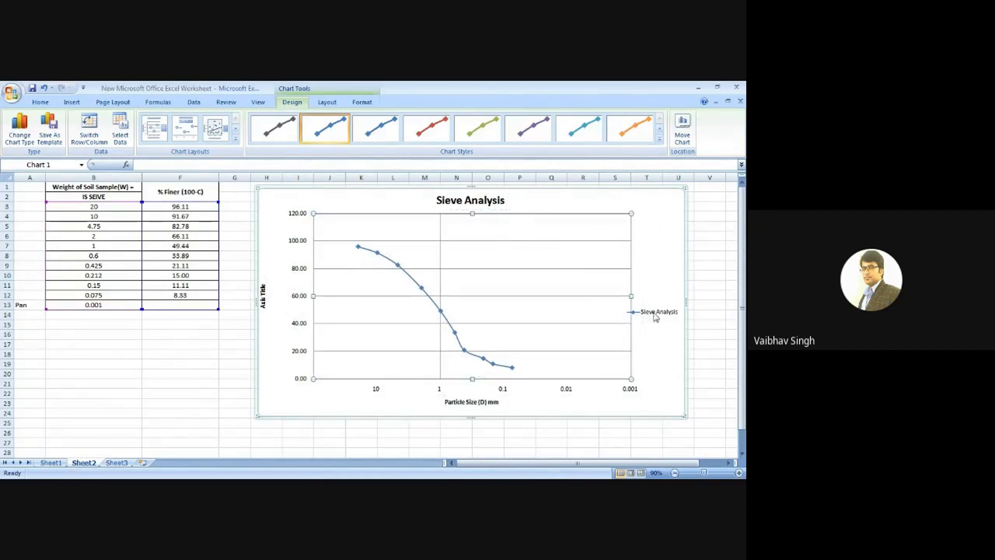
pyautogui.moveTo(683, 301); pyautogui.dragTo(623, 299)
pyautogui.click(646, 299)
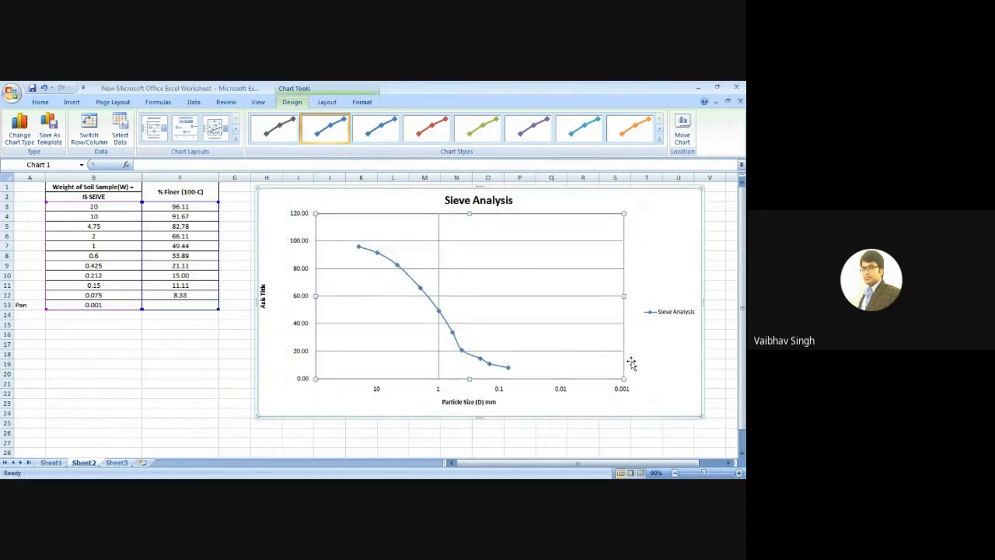
# Replace the vertical axis title with "Percentage Finer (N)%" and shift it slightly closer to the axis labels
pyautogui.click(263, 294)
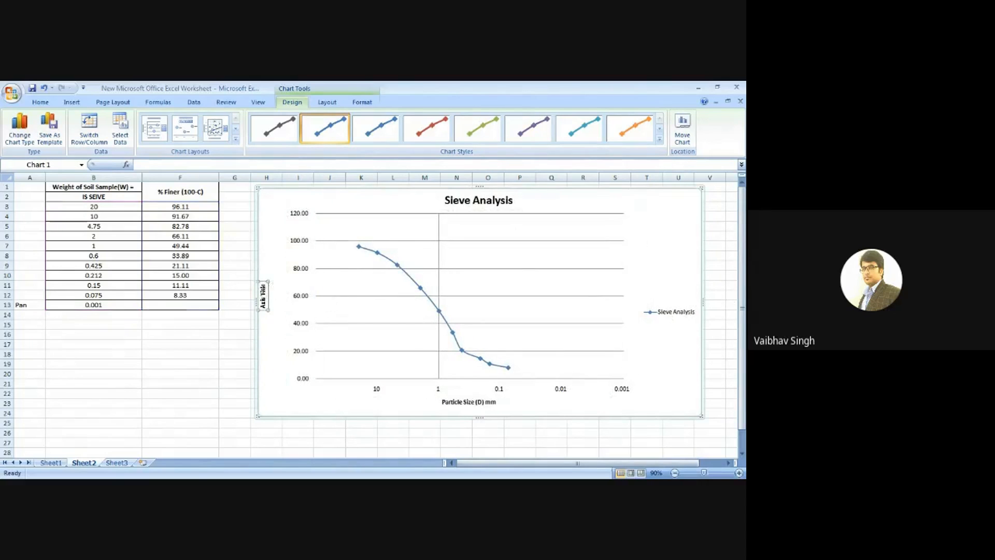
pyautogui.click(262, 308)
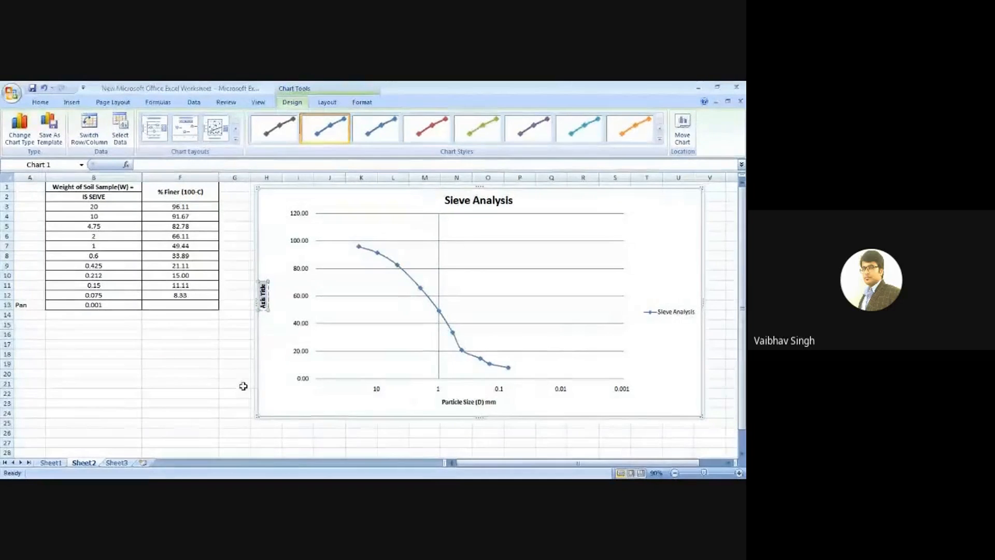
pyautogui.write('Perc')
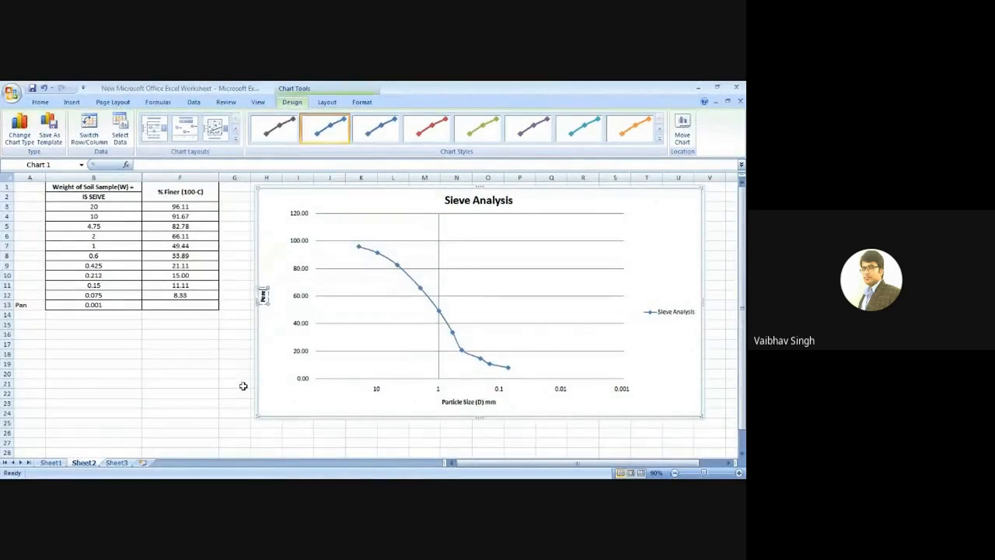
pyautogui.press('BackSpace')
pyautogui.press('BackSpace')
pyautogui.write('rcentage')
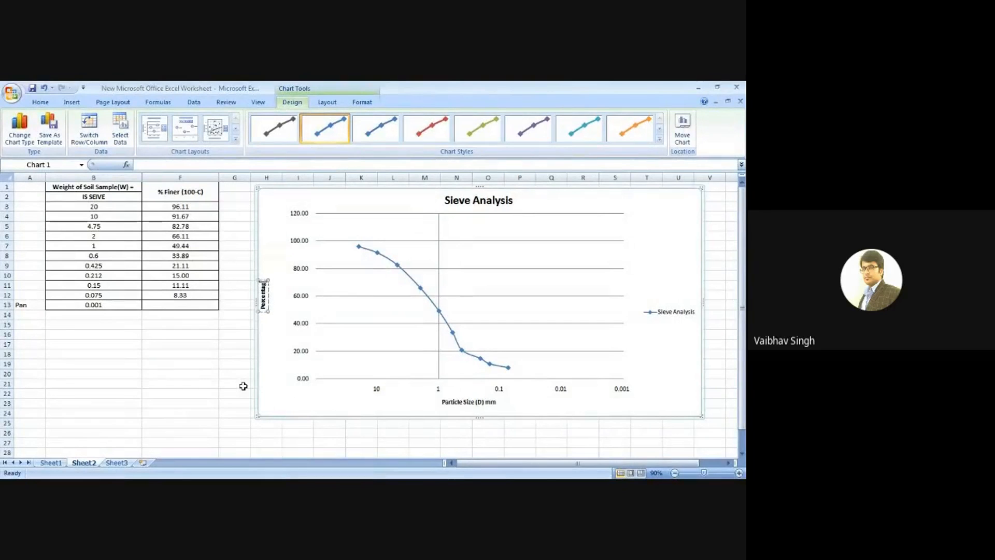
pyautogui.write(' Finer (%)')
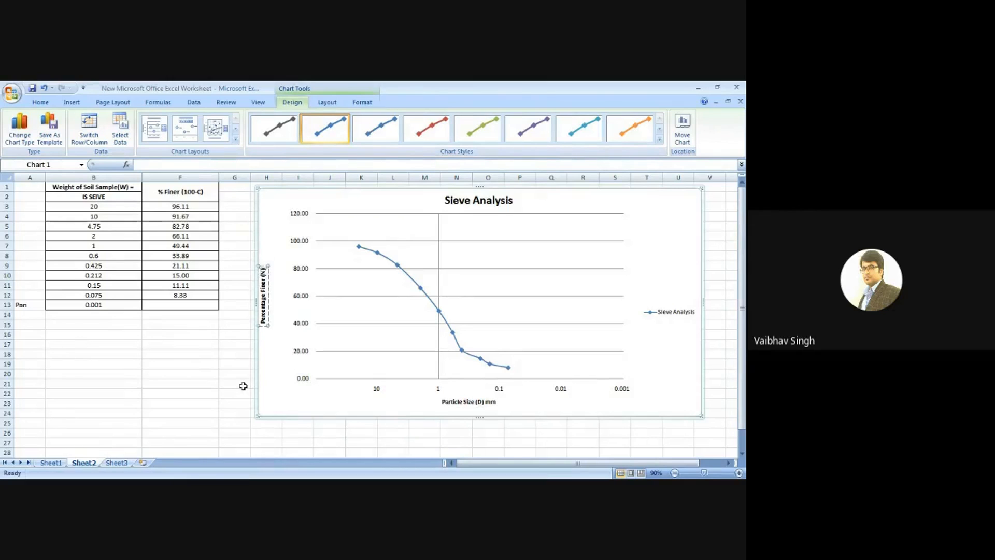
pyautogui.write('%')
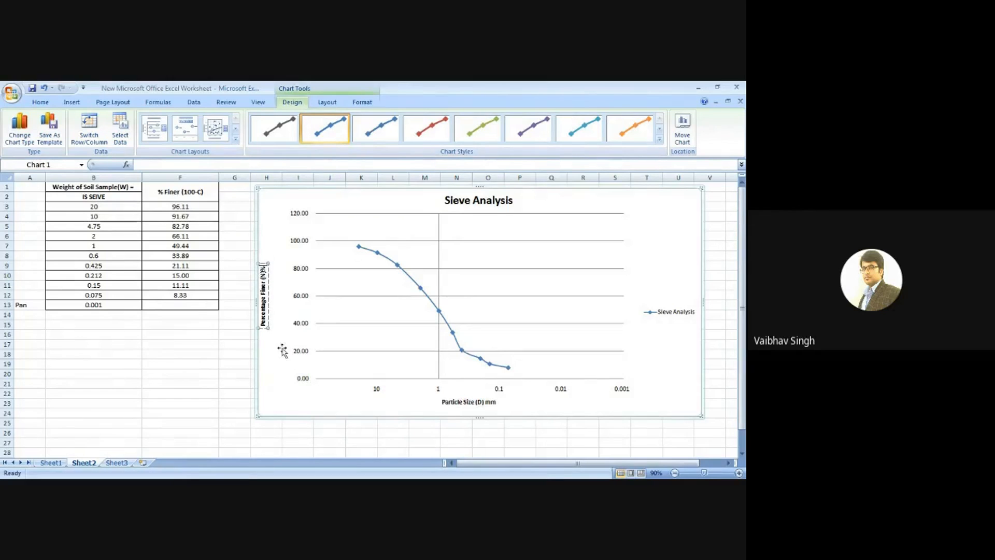
pyautogui.click(263, 263)
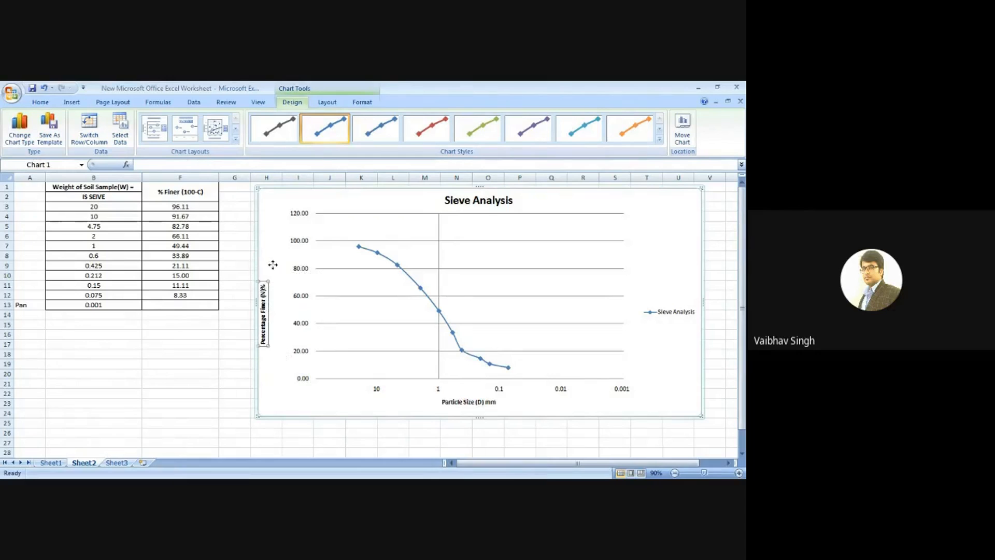
pyautogui.moveTo(265, 281); pyautogui.dragTo(275, 272)
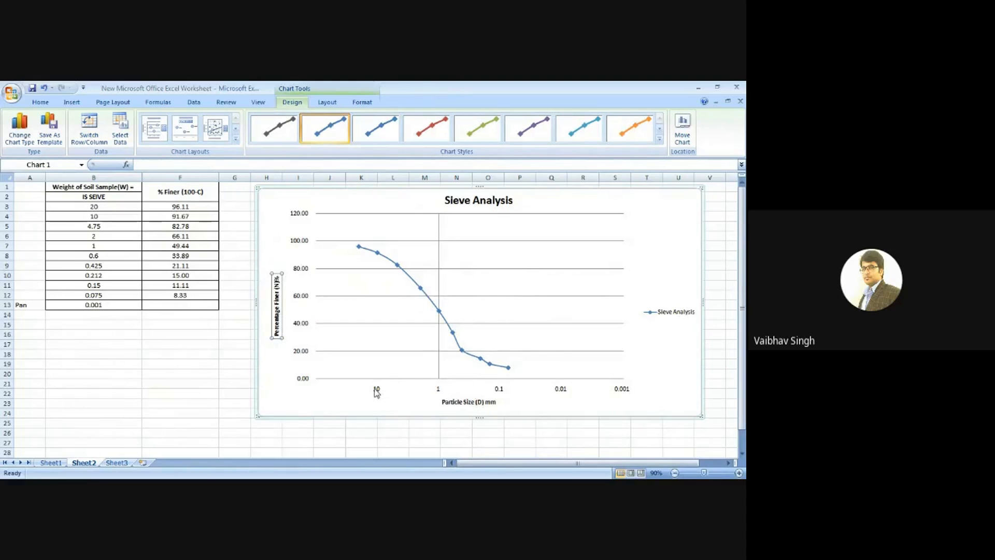
# Add major gridlines for the chart's horizontal axis
pyautogui.click(381, 393)
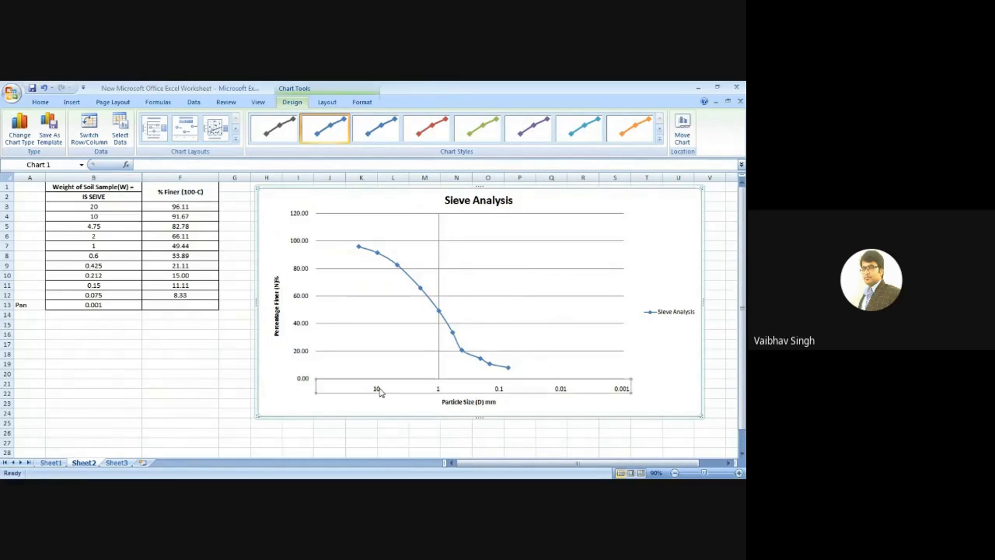
pyautogui.rightClick(381, 392)
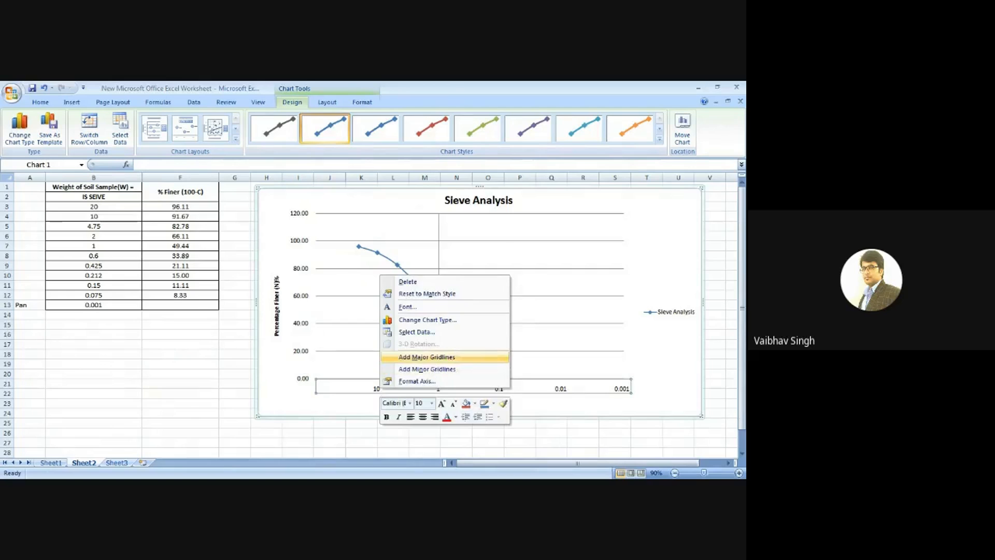
pyautogui.click(425, 357)
pyautogui.rightClick(414, 392)
pyautogui.click(416, 369)
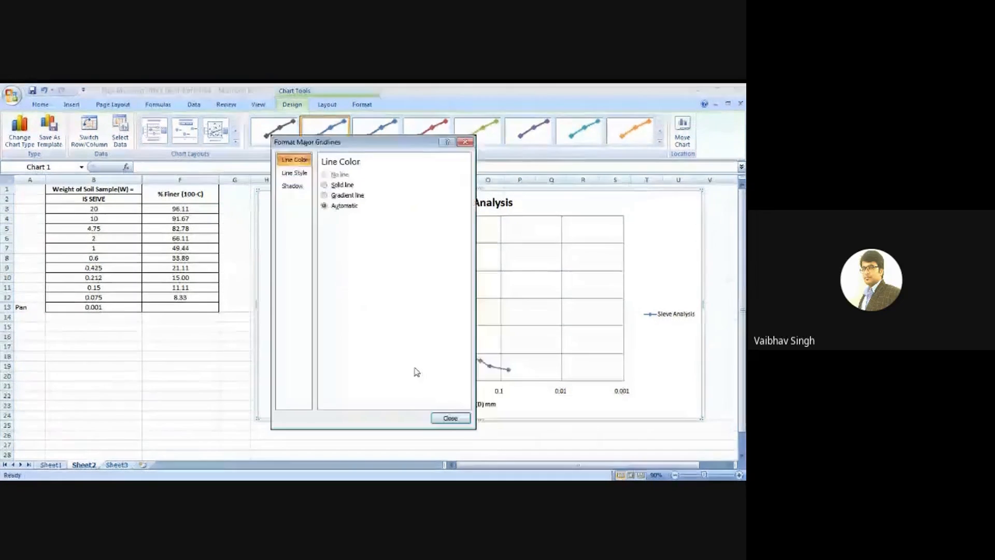
pyautogui.click(450, 418)
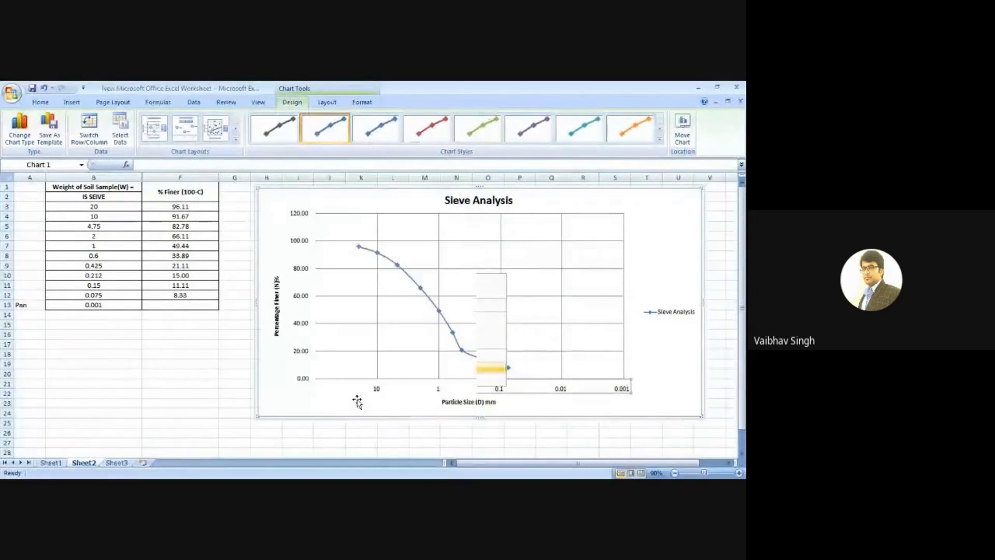
pyautogui.click(486, 434)
pyautogui.click(362, 433)
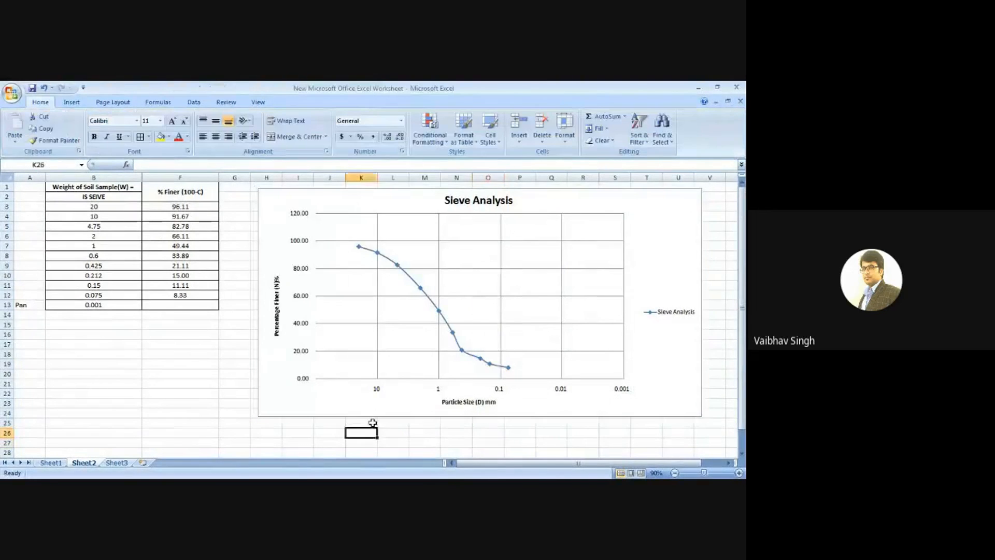
# Add minor gridlines for both the horizontal and vertical axes and shift the whole chart slightly right
pyautogui.click(377, 391)
pyautogui.rightClick(378, 392)
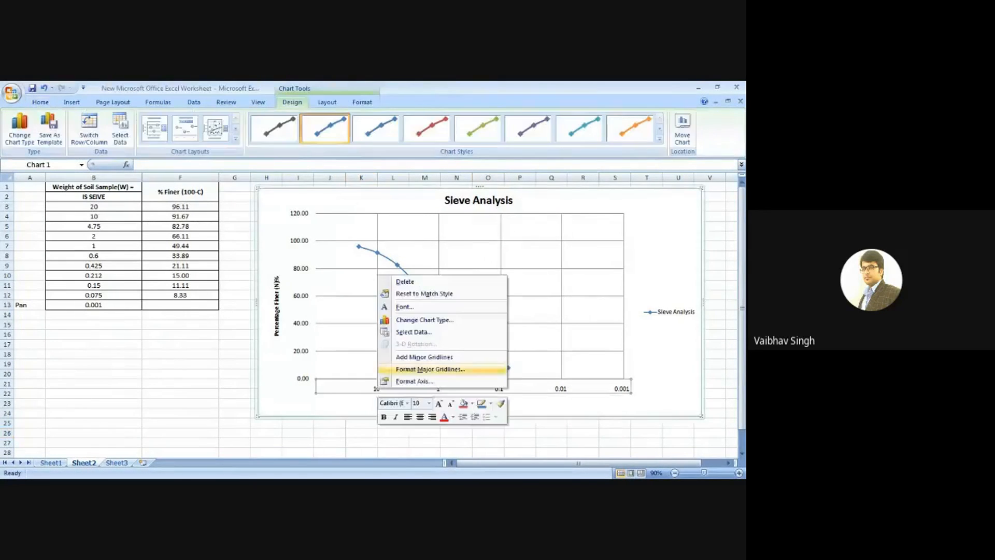
pyautogui.click(415, 357)
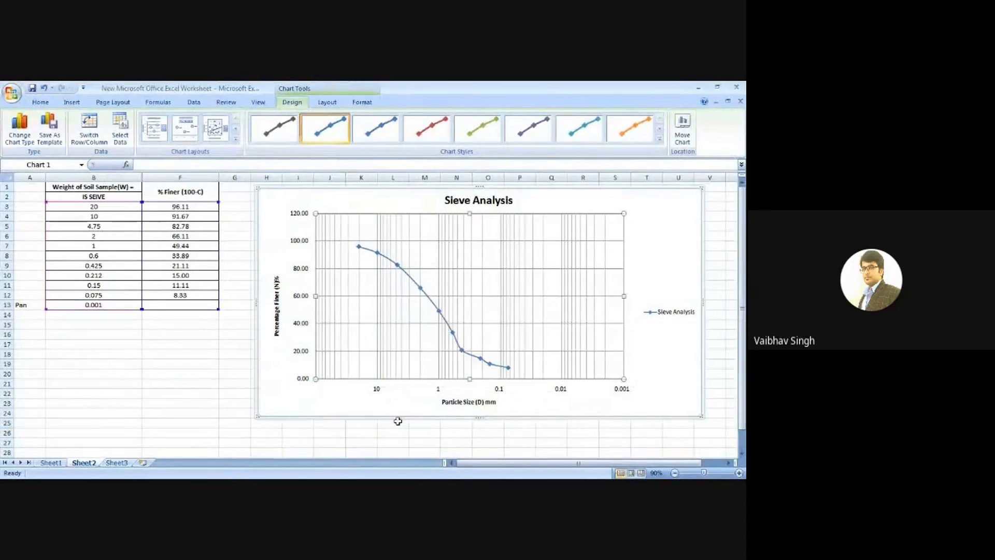
pyautogui.click(304, 298)
pyautogui.rightClick(304, 298)
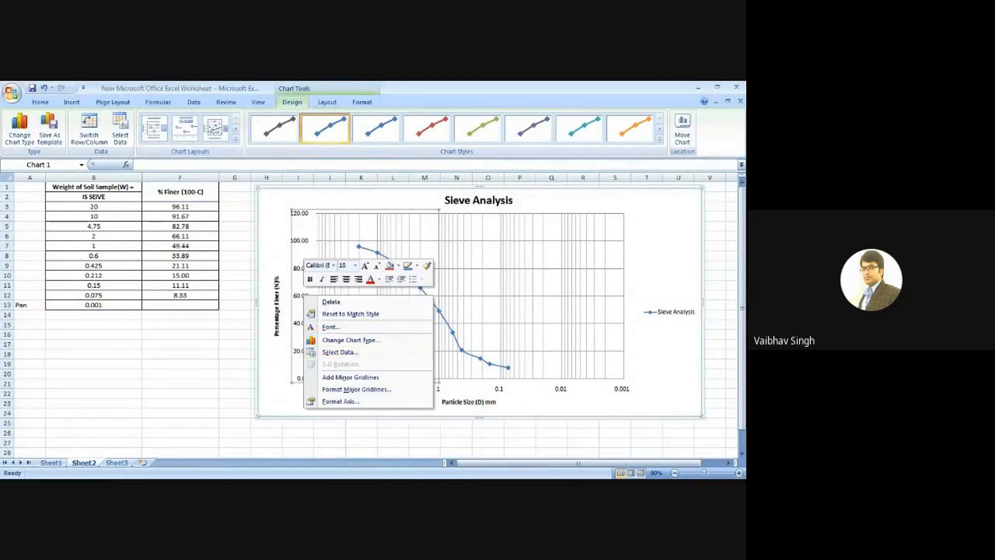
pyautogui.click(347, 377)
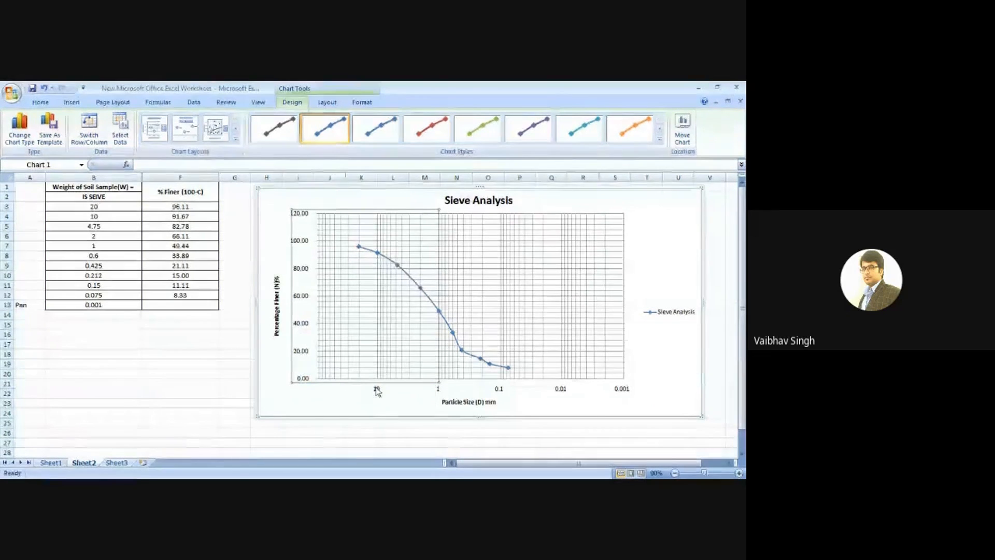
pyautogui.click(717, 264)
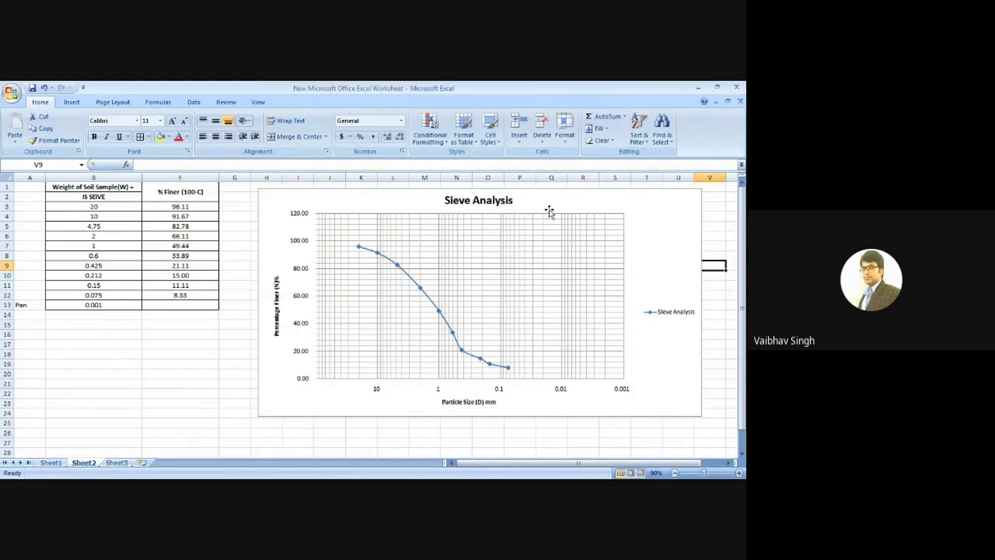
pyautogui.click(560, 199)
pyautogui.moveTo(564, 199); pyautogui.dragTo(574, 199)
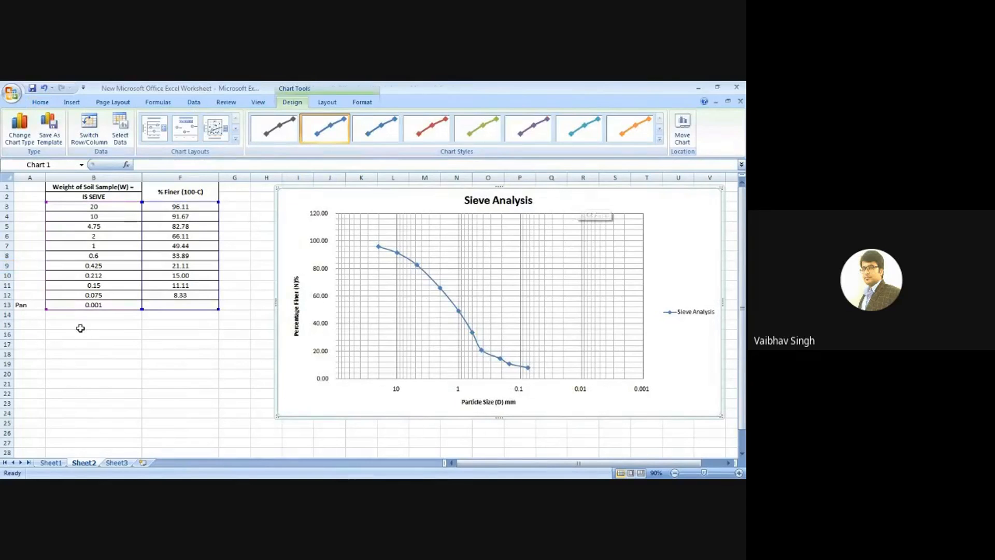
# Enter the labels D60, D30 and D10 in cells B15 to B17 below the sieve table
pyautogui.click(81, 329)
pyautogui.write('D6')
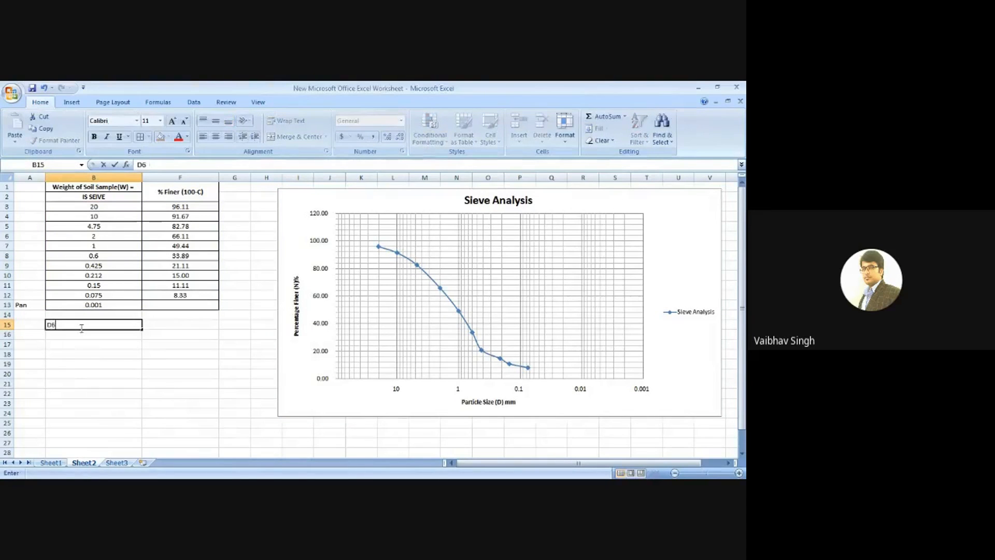
pyautogui.write('0')
pyautogui.press('Return')
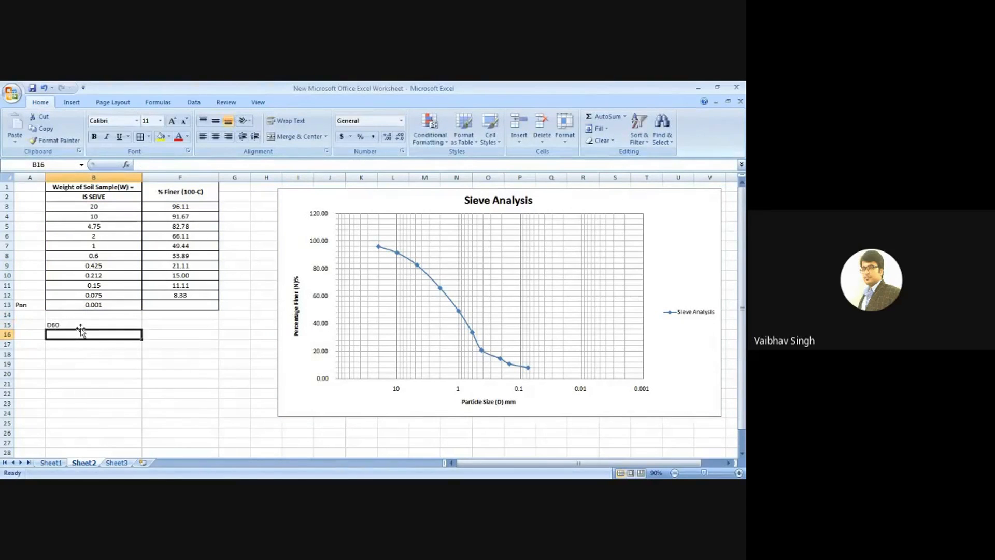
pyautogui.write('D30')
pyautogui.press('Return')
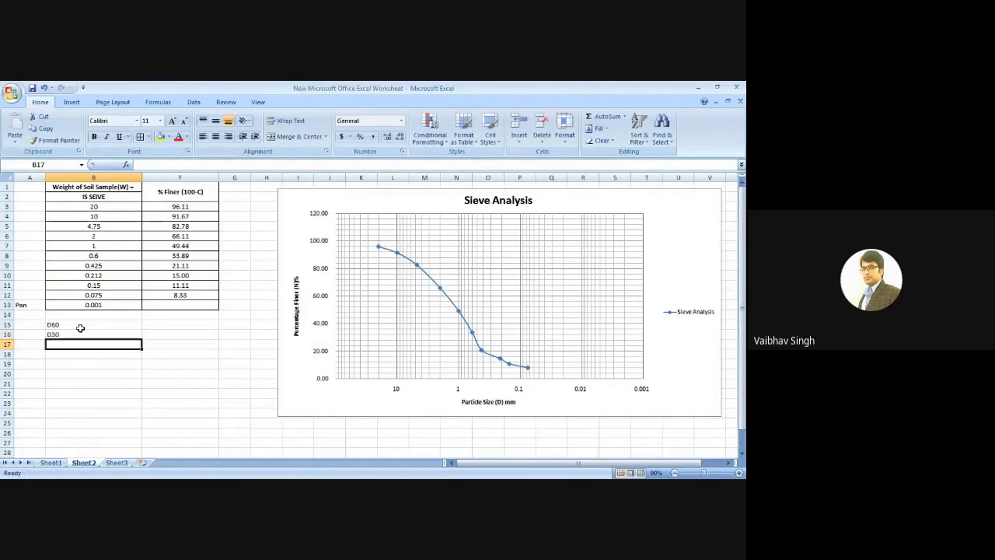
pyautogui.write('D10')
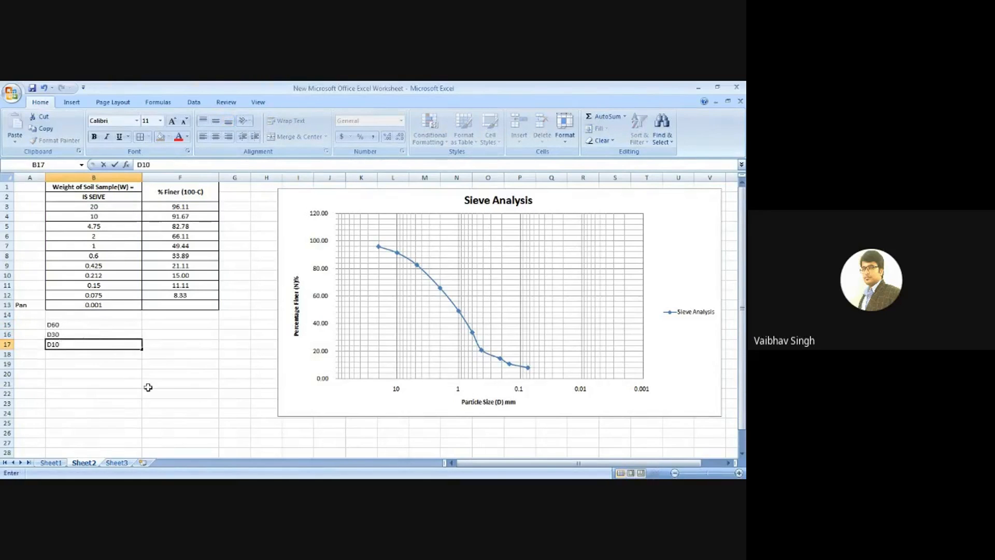
pyautogui.click(149, 387)
# Make the D60, D30 and D10 labels in B15:B17 bold
pyautogui.moveTo(73, 325); pyautogui.dragTo(73, 344)
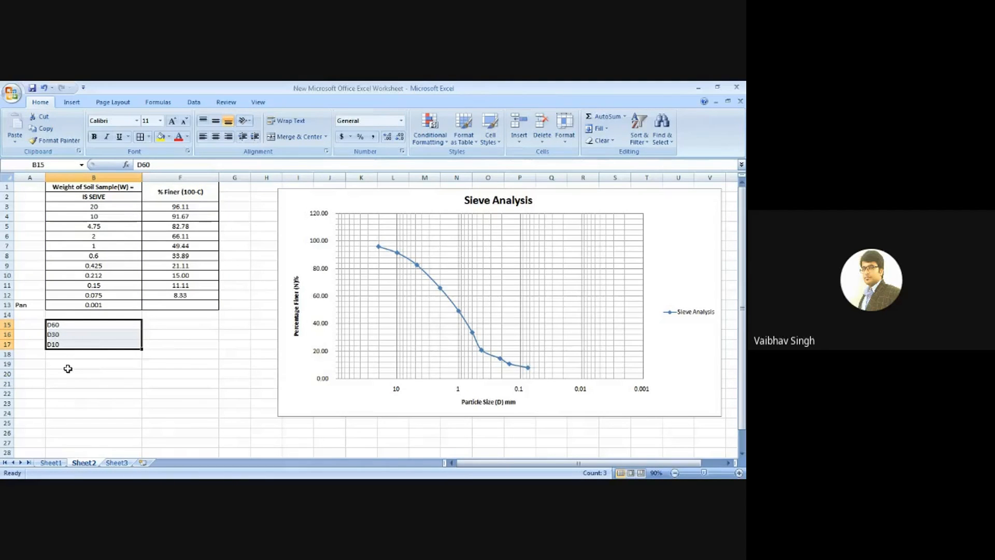
pyautogui.moveTo(69, 325); pyautogui.dragTo(73, 344)
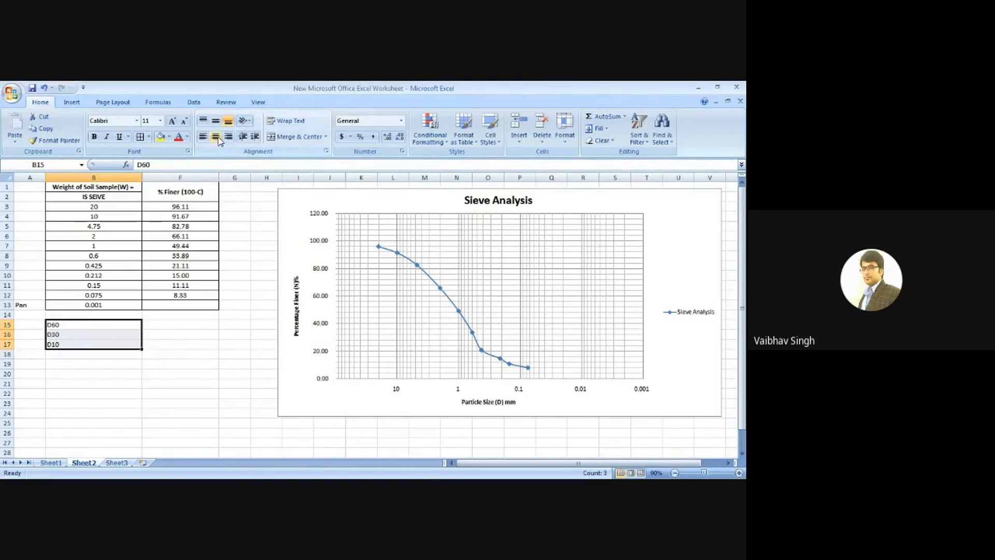
pyautogui.click(94, 136)
pyautogui.click(181, 373)
# Examine the % finer values in F6:F7 and the matching sieve sizes in B6:B7 for the D60 interpolation
pyautogui.click(174, 322)
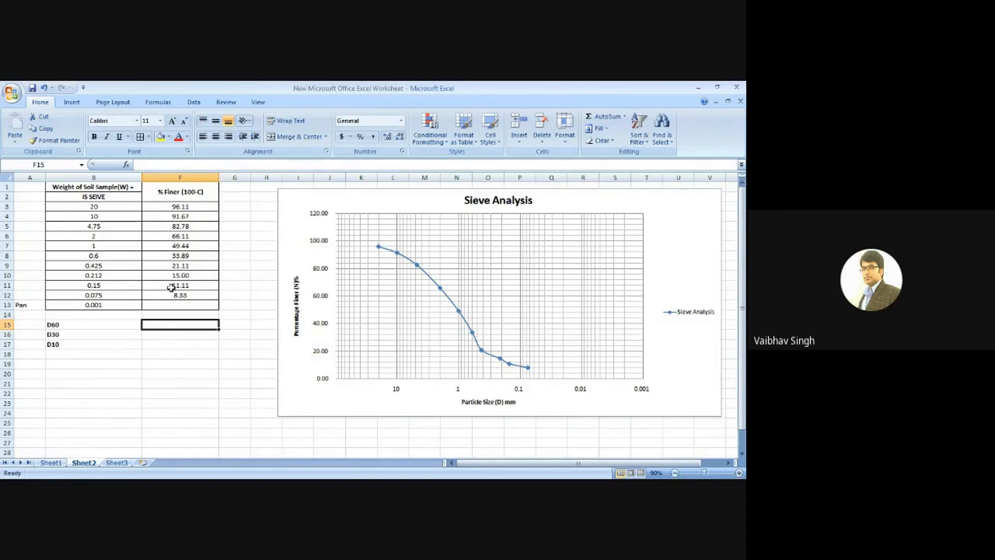
pyautogui.moveTo(192, 236); pyautogui.dragTo(195, 244)
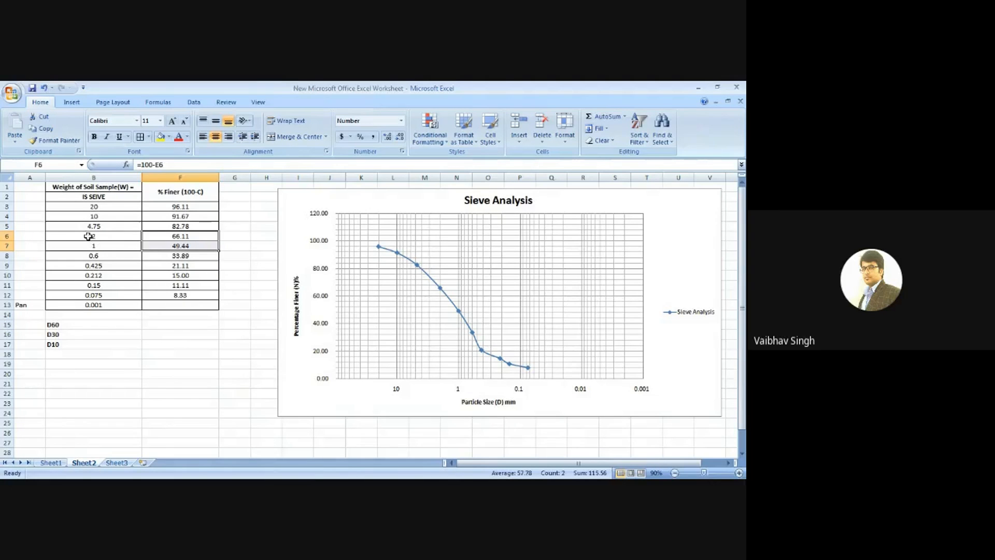
pyautogui.moveTo(89, 237); pyautogui.dragTo(109, 247)
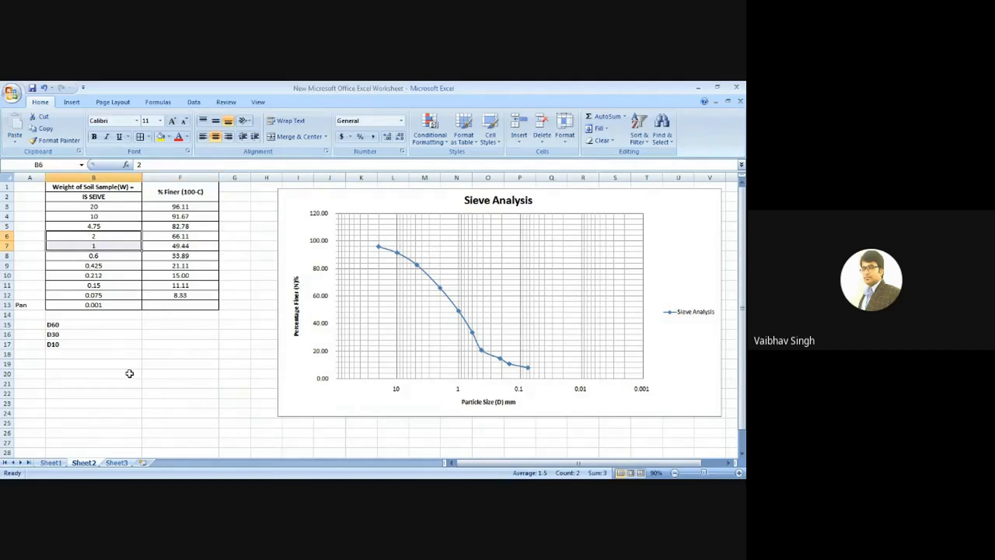
pyautogui.click(163, 372)
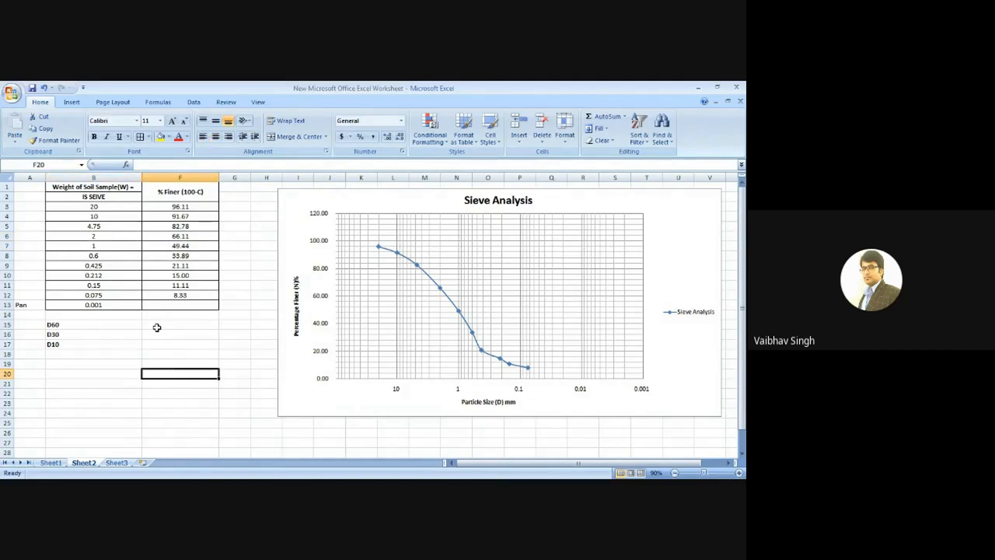
pyautogui.click(169, 325)
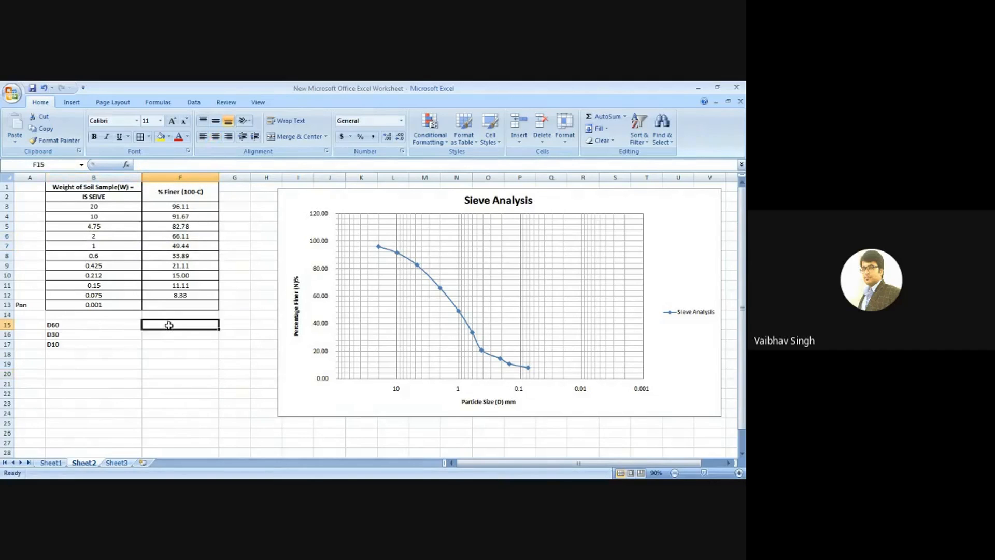
pyautogui.write('=')
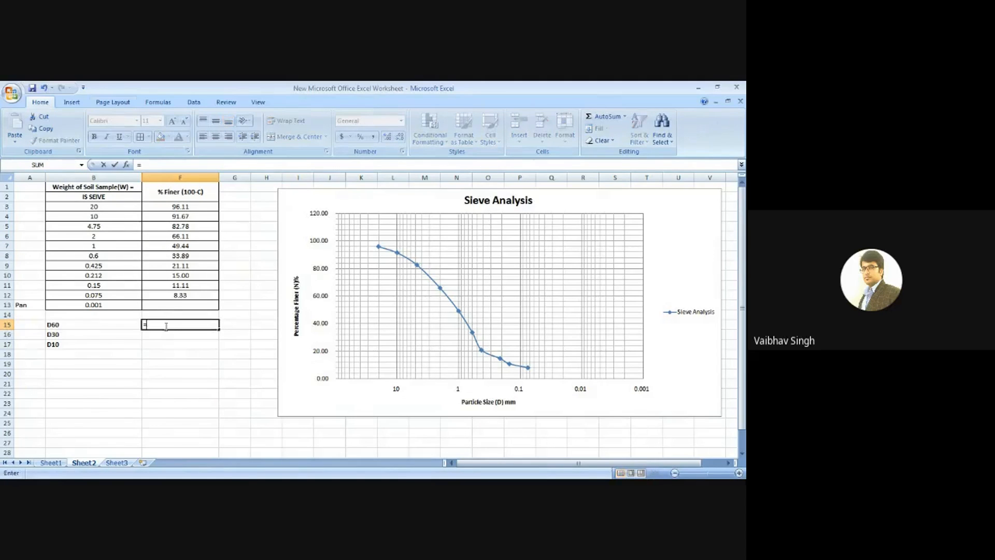
pyautogui.click(157, 102)
pyautogui.click(263, 129)
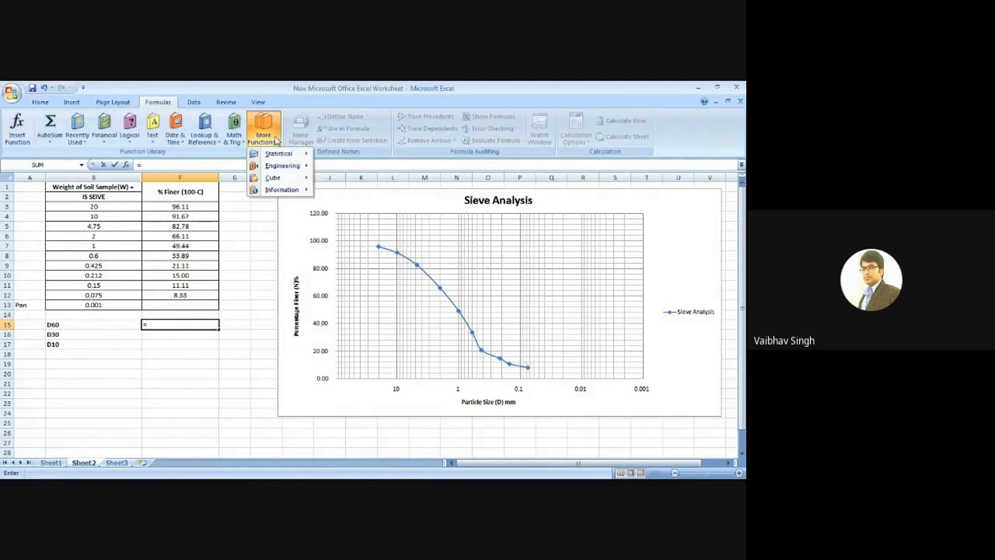
pyautogui.moveTo(280, 153)
pyautogui.moveTo(282, 166)
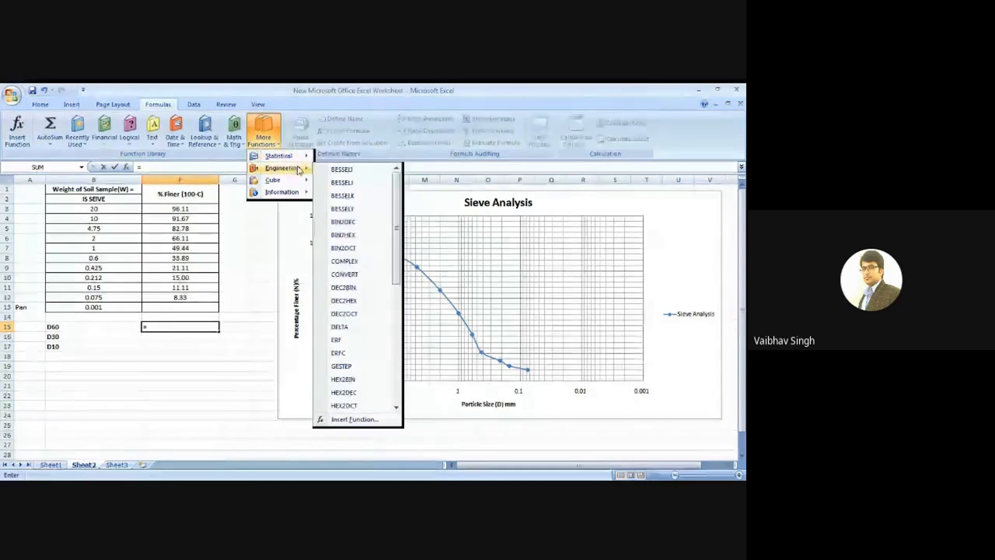
pyautogui.scroll(-6, 347, 275)
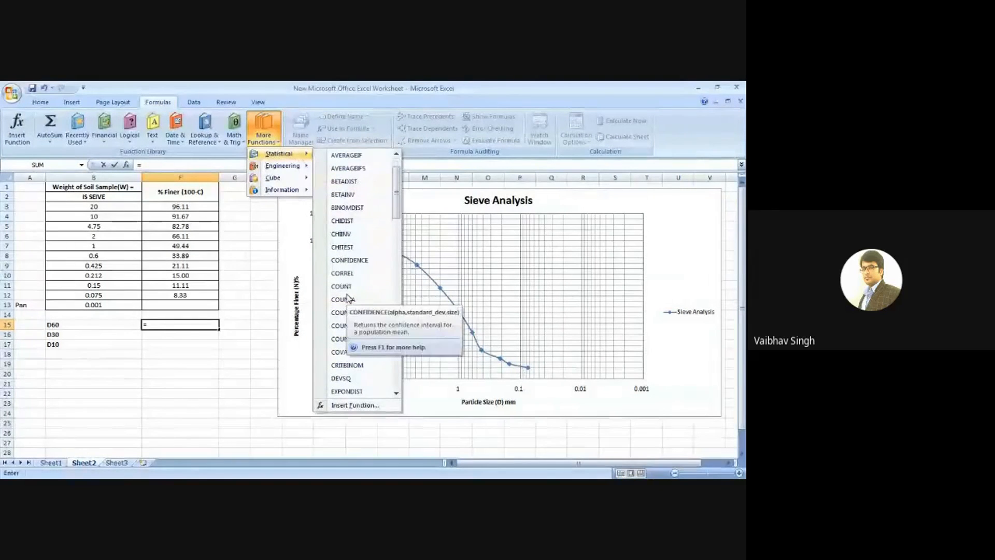
pyautogui.scroll(-1, 347, 297)
pyautogui.scroll(-5, 347, 297)
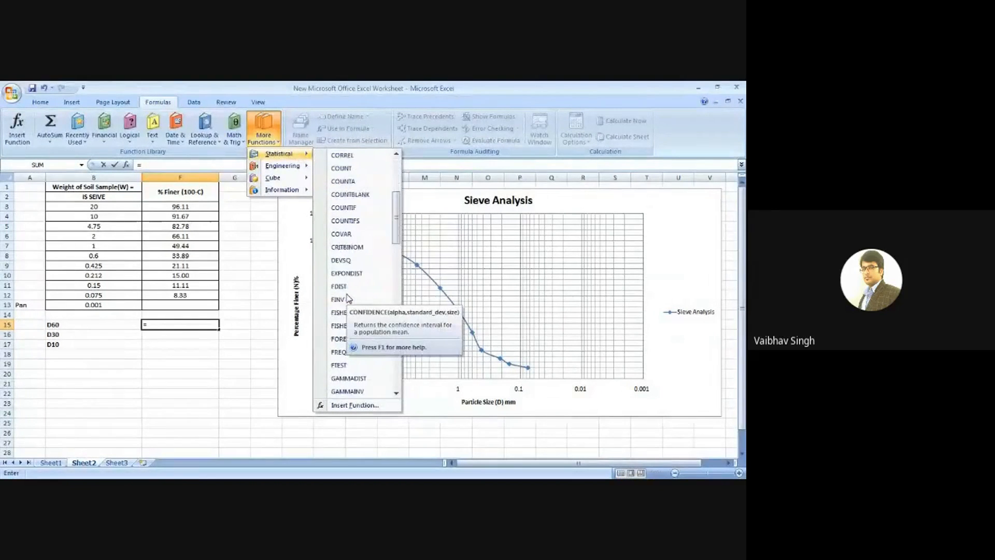
pyautogui.scroll(-4, 347, 297)
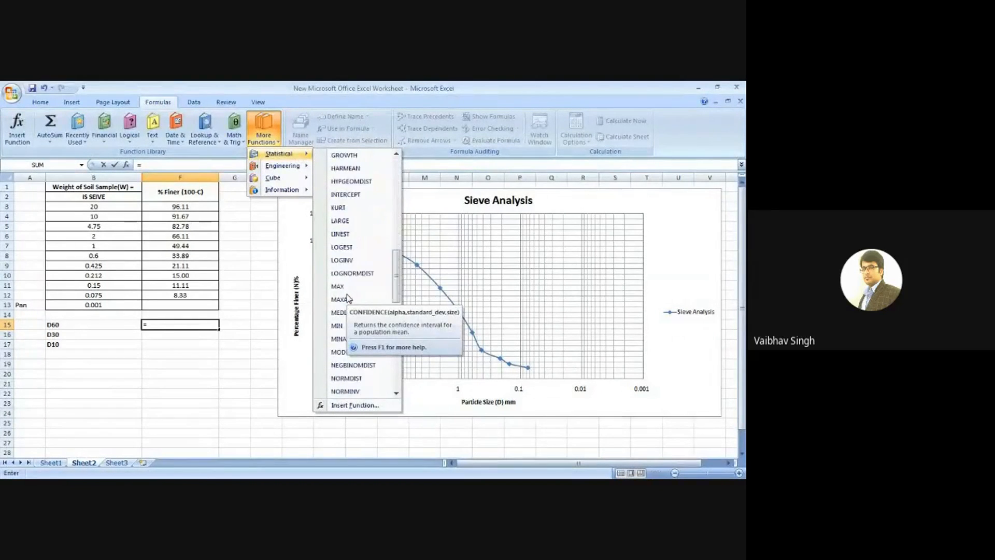
pyautogui.scroll(-10, 348, 298)
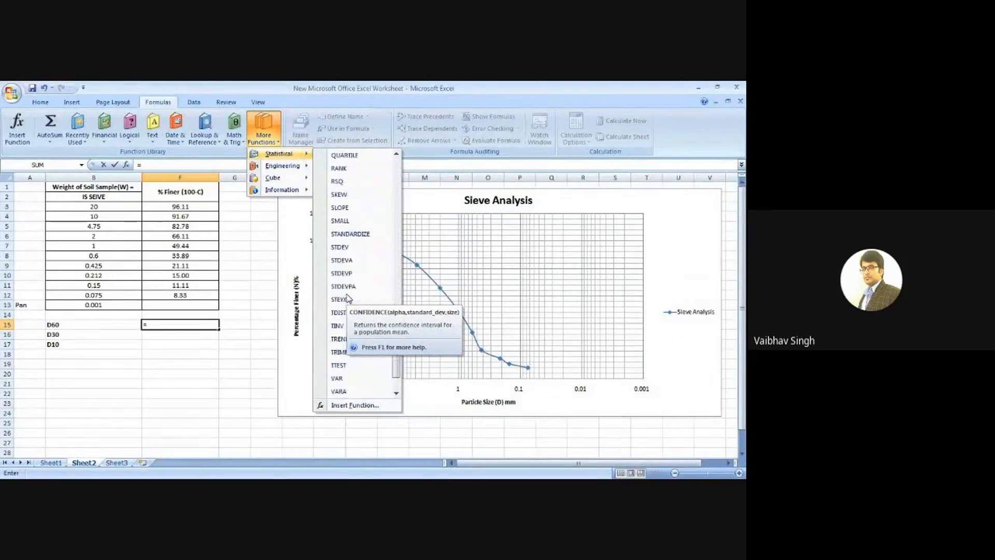
pyautogui.click(347, 303)
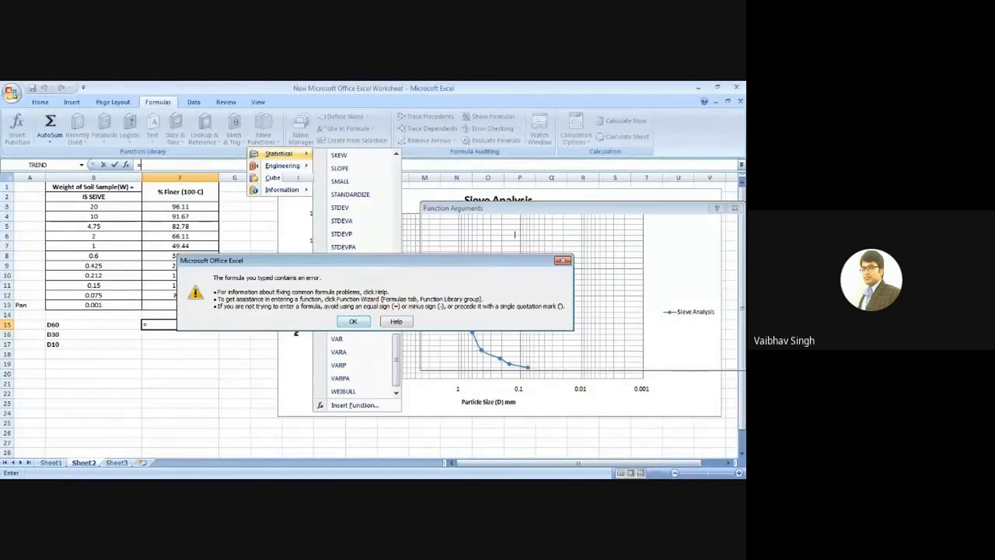
pyautogui.click(355, 324)
pyautogui.click(245, 430)
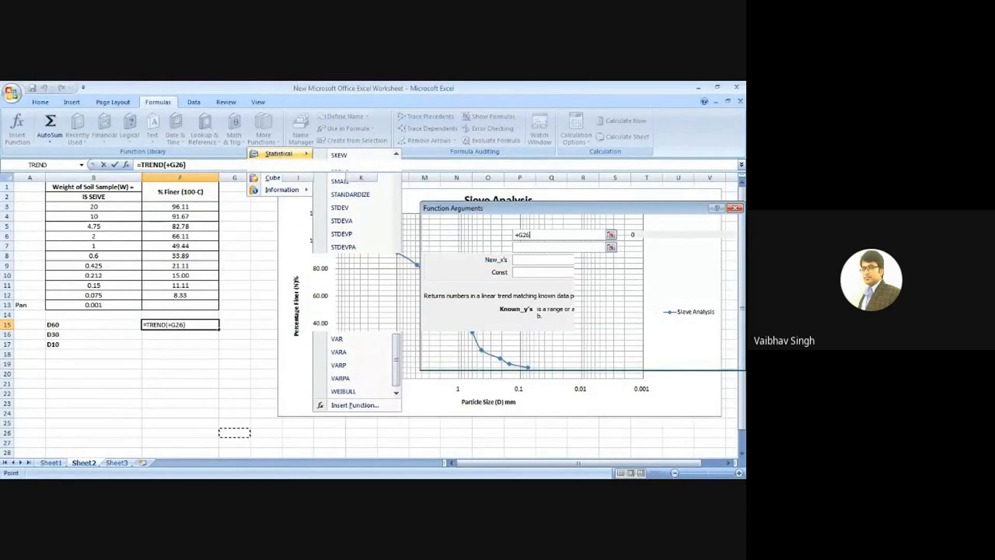
pyautogui.click(184, 324)
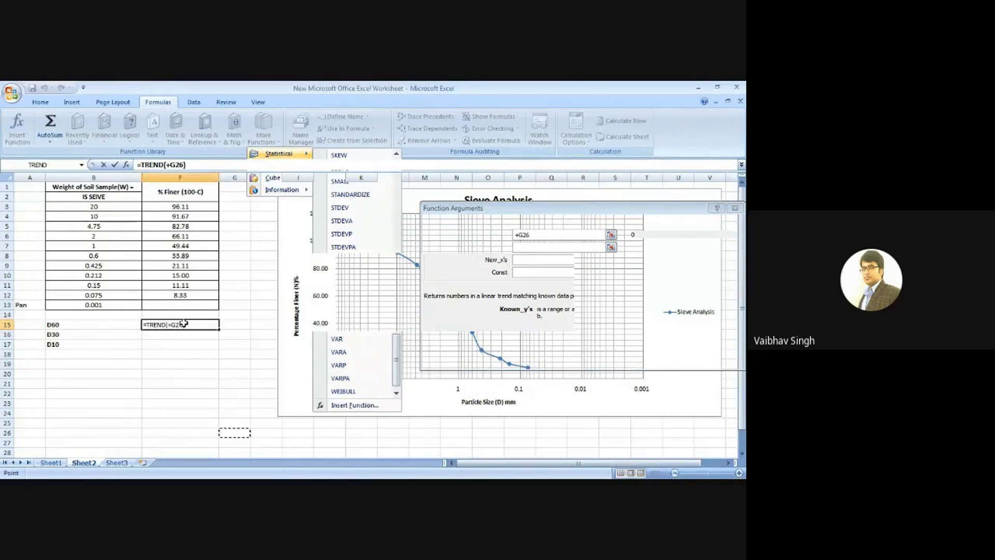
pyautogui.click(195, 165)
pyautogui.press('BackSpace')
pyautogui.press('BackSpace')
pyautogui.press('BackSpace')
pyautogui.press('BackSpace')
pyautogui.press('BackSpace')
pyautogui.press('BackSpace')
pyautogui.press('BackSpace')
pyautogui.press('BackSpace')
pyautogui.press('BackSpace')
pyautogui.press('BackSpace')
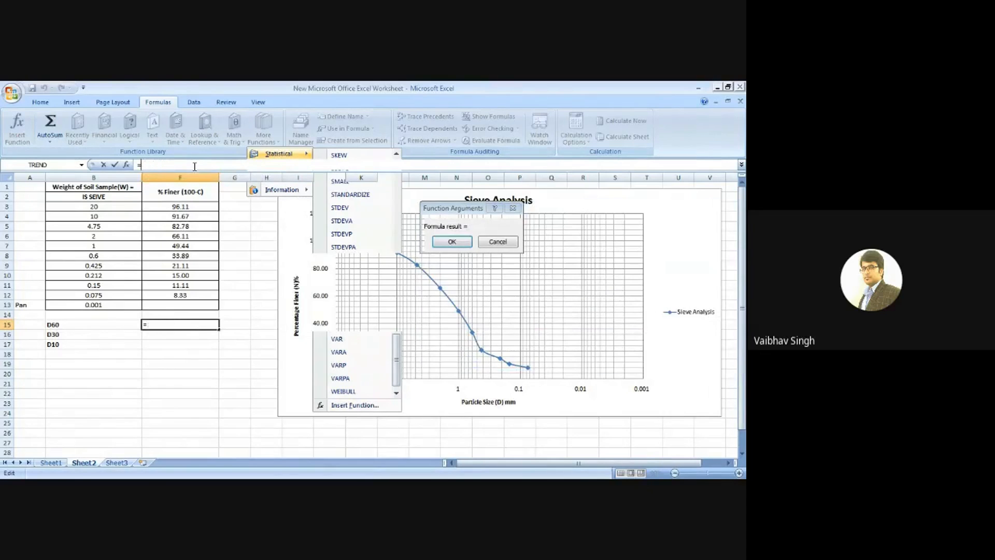
pyautogui.click(513, 208)
pyautogui.click(241, 383)
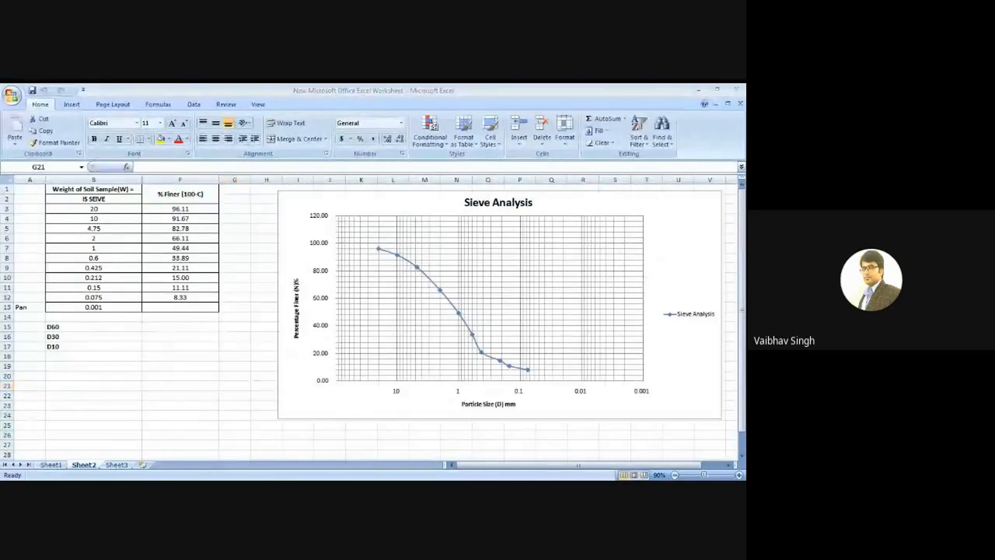
# Start a TREND formula in F15 for D60, using sieve sizes B6:B7 as the known y values
pyautogui.click(165, 324)
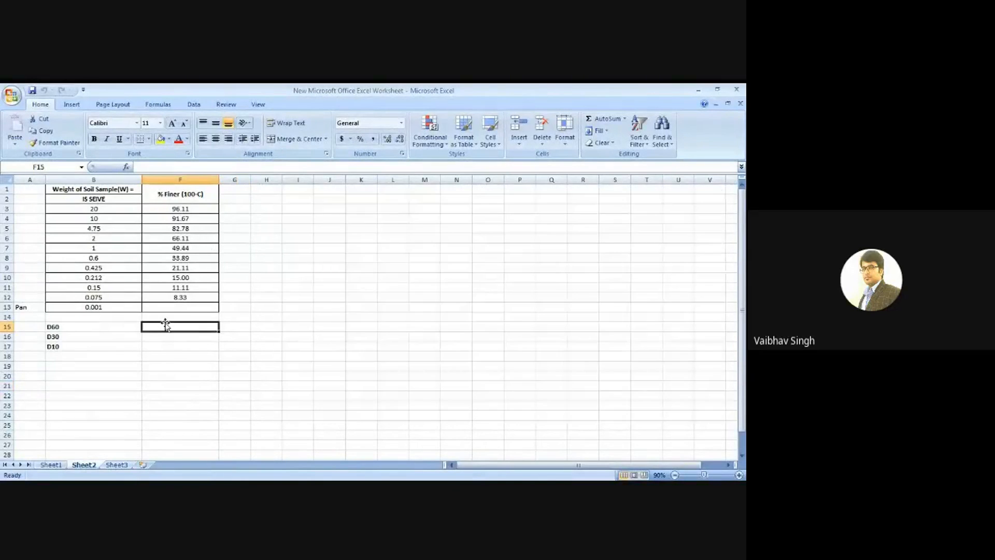
pyautogui.write('=')
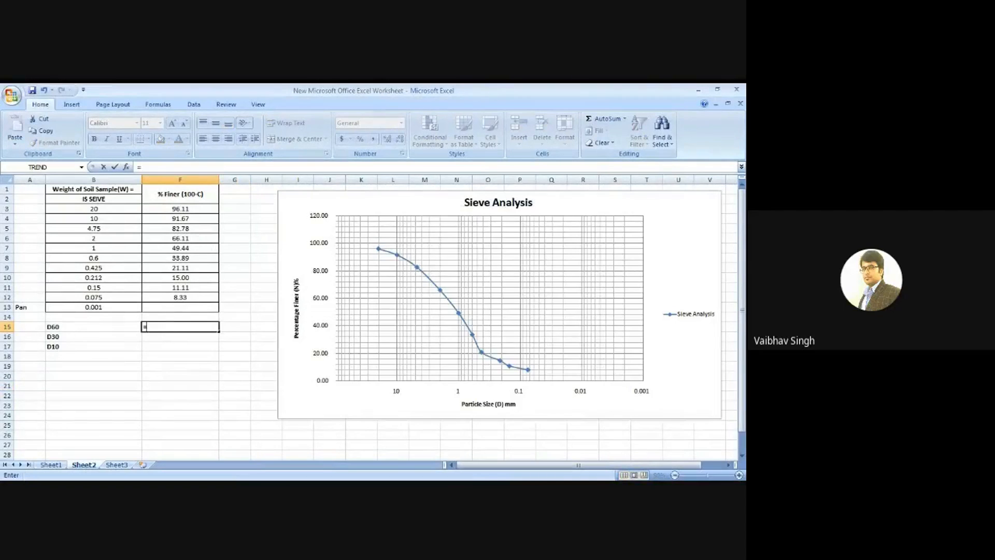
pyautogui.click(158, 103)
pyautogui.click(75, 141)
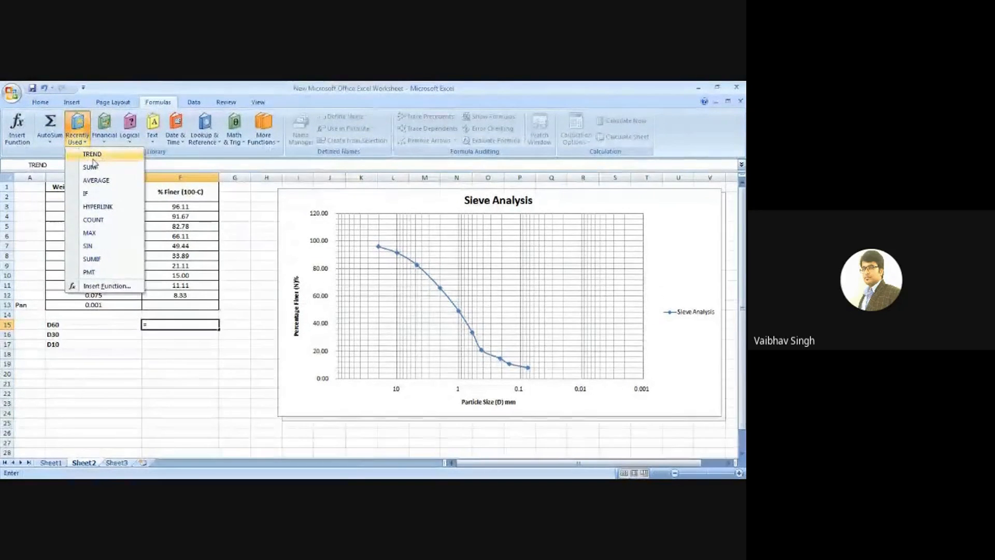
pyautogui.click(93, 157)
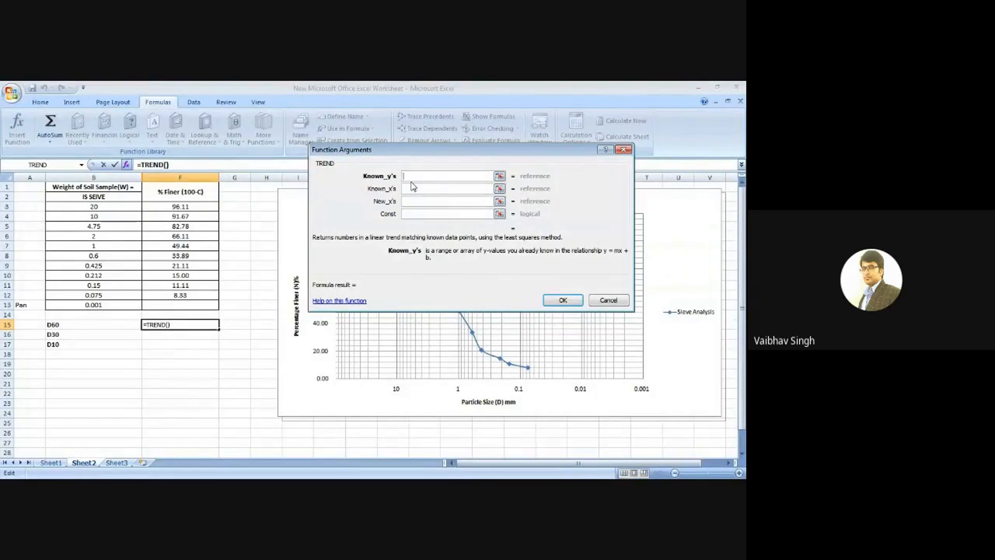
pyautogui.click(500, 177)
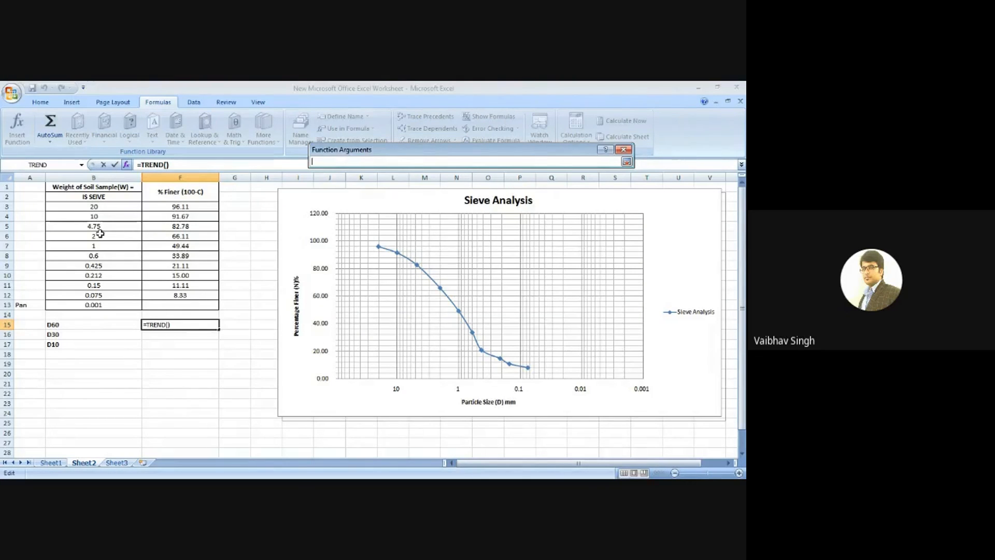
pyautogui.moveTo(101, 235); pyautogui.dragTo(99, 245)
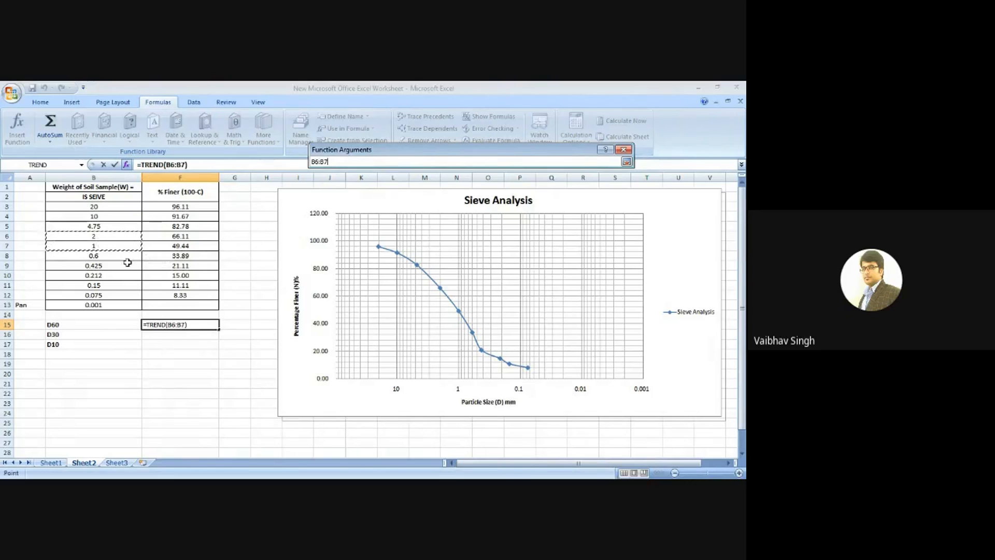
pyautogui.click(627, 161)
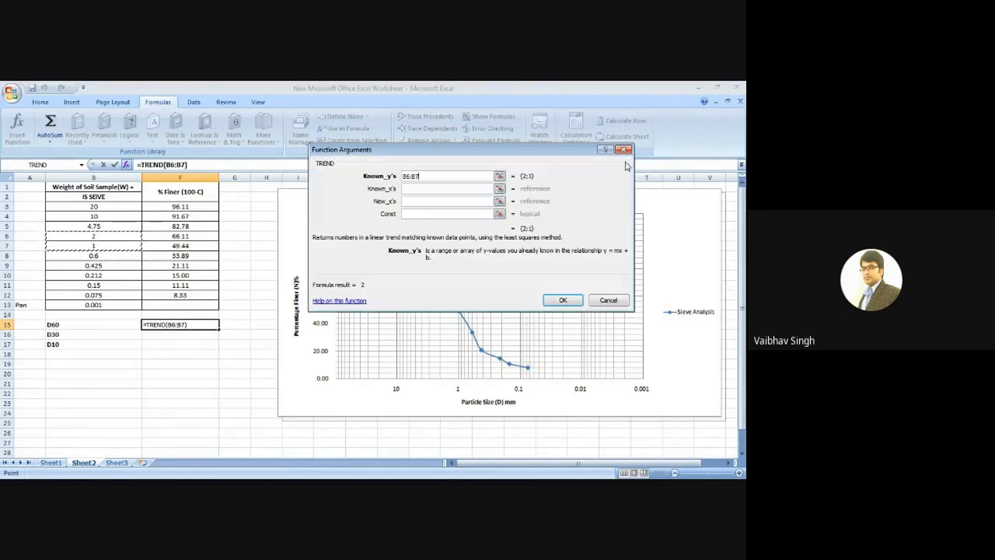
# Complete the D60 TREND formula with F6:F7 as known x values and 60 as the new x, and centre cell F15
pyautogui.click(500, 189)
pyautogui.moveTo(186, 236)
pyautogui.mouseDown()
pyautogui.moveTo(195, 234)
pyautogui.moveTo(189, 245)
pyautogui.mouseUp()
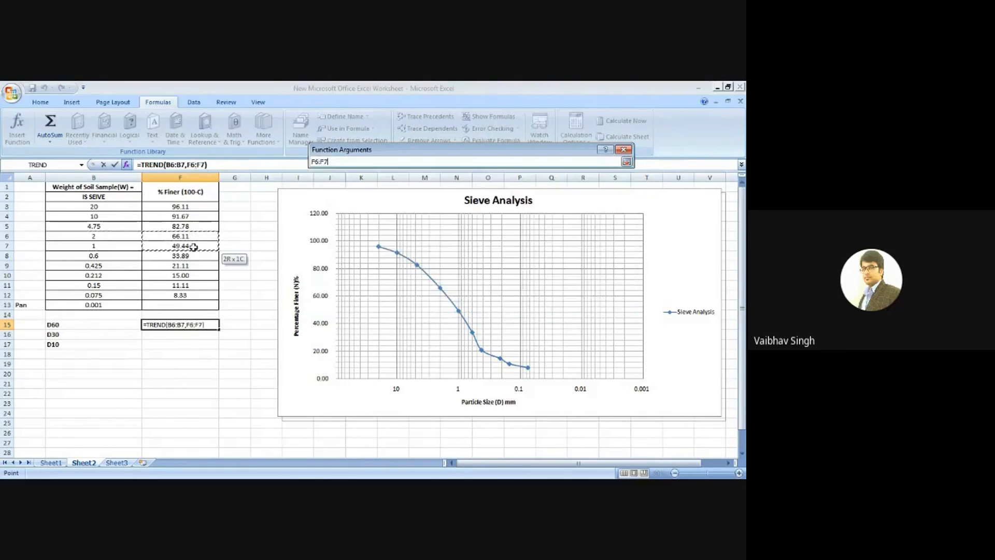
pyautogui.click(627, 162)
pyautogui.click(421, 201)
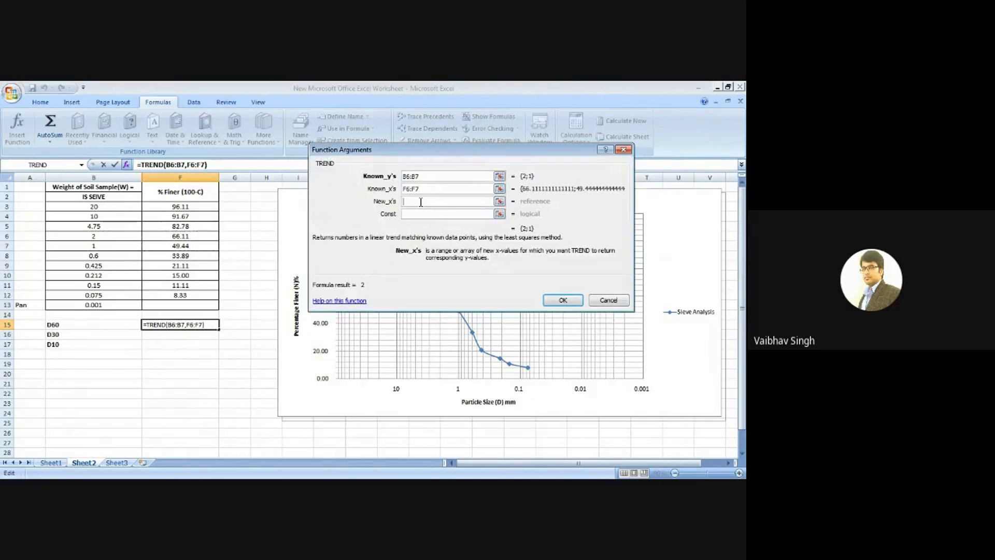
pyautogui.write('60')
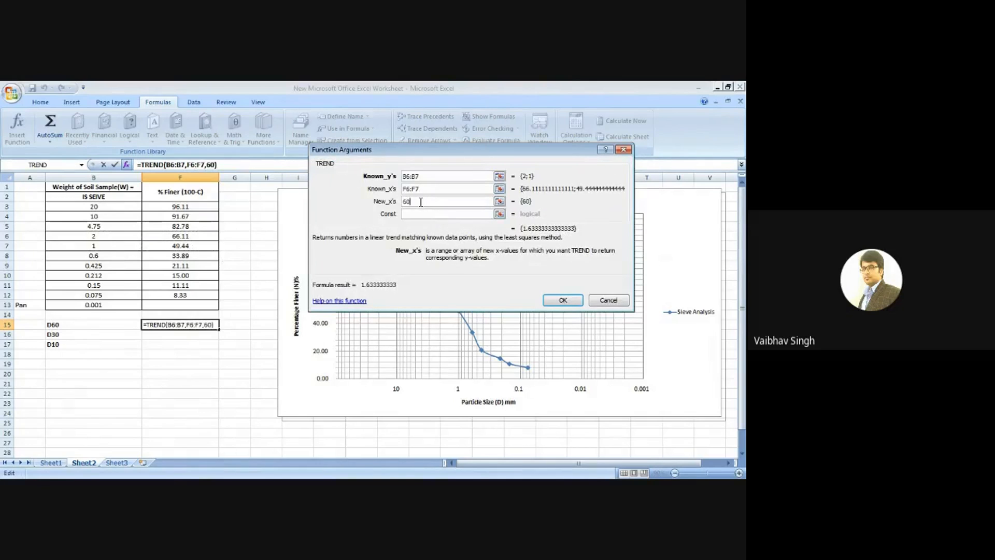
pyautogui.click(562, 300)
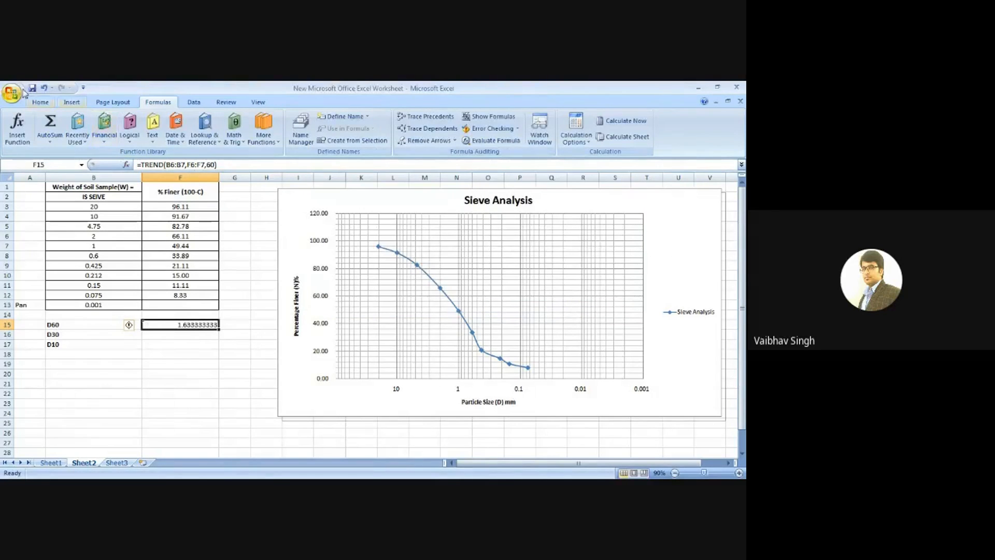
pyautogui.click(41, 102)
pyautogui.click(216, 137)
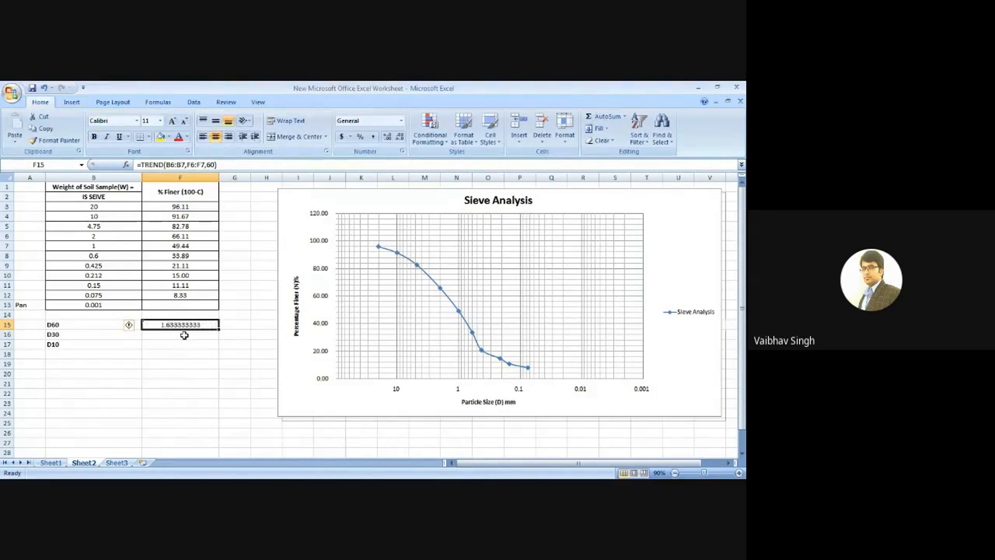
# Start a TREND formula in F16 for D30, using sieve sizes B8:B9 as the known y values
pyautogui.click(185, 334)
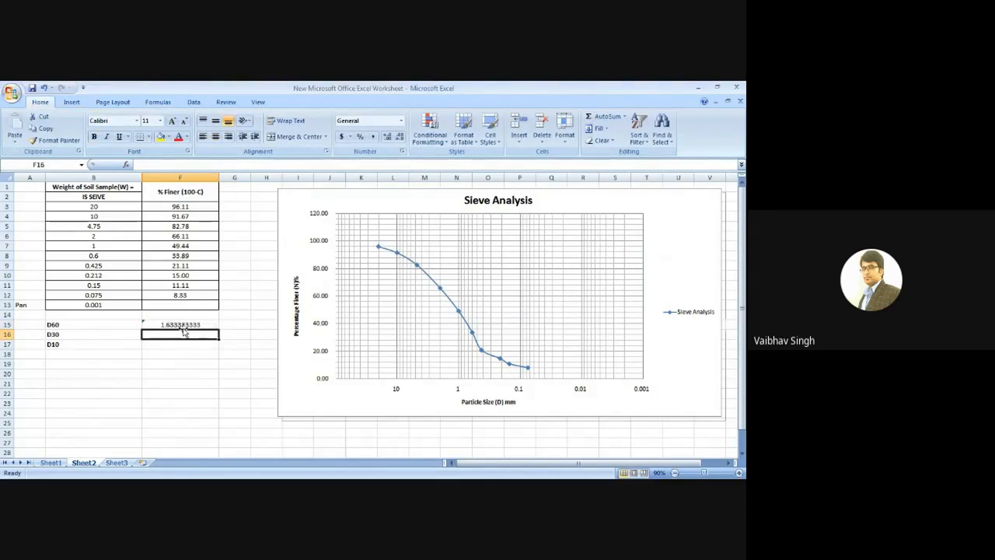
pyautogui.write('=')
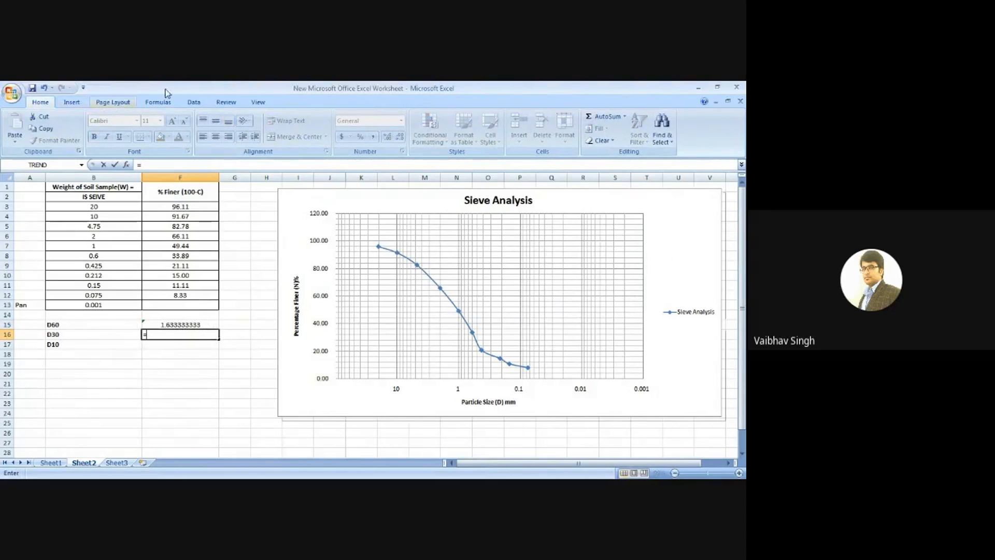
pyautogui.click(157, 103)
pyautogui.click(85, 128)
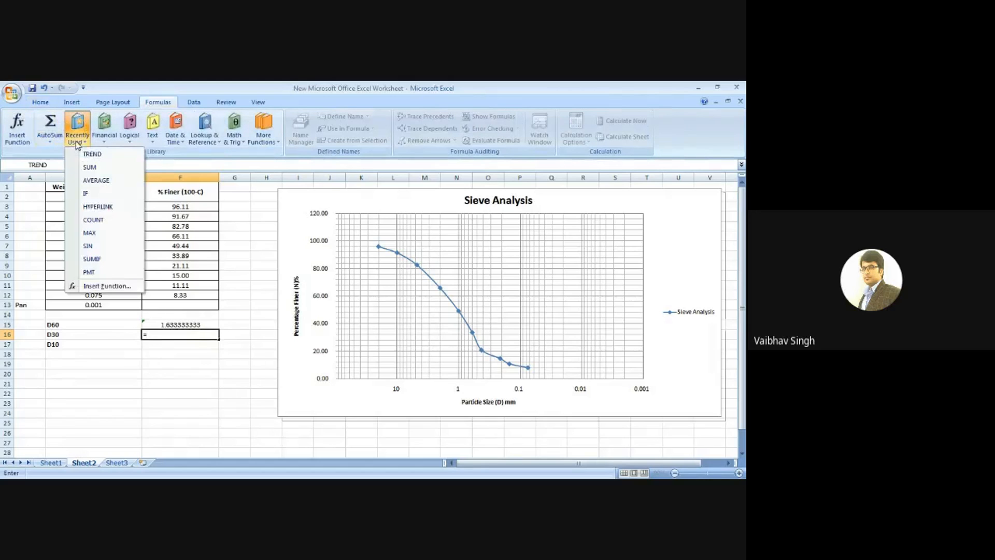
pyautogui.click(83, 153)
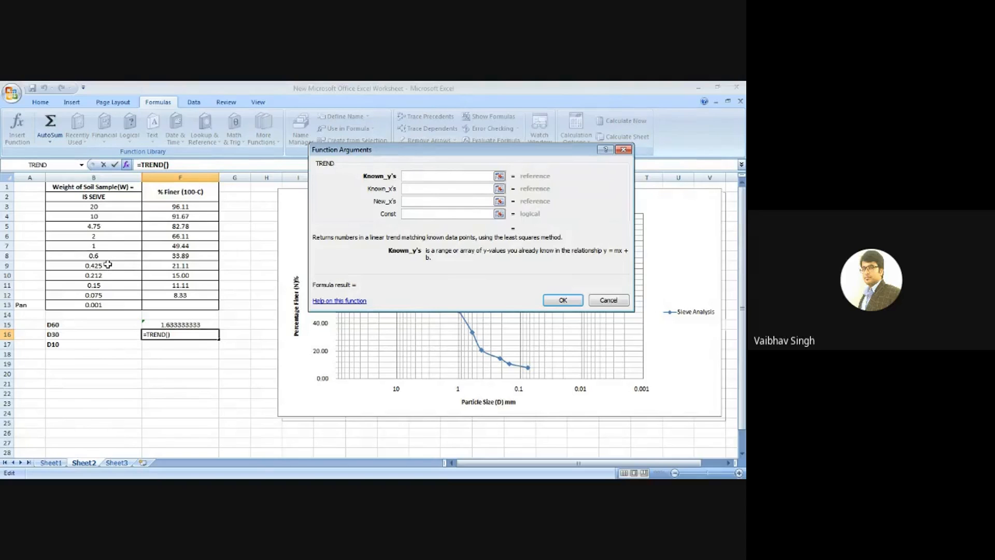
pyautogui.click(500, 176)
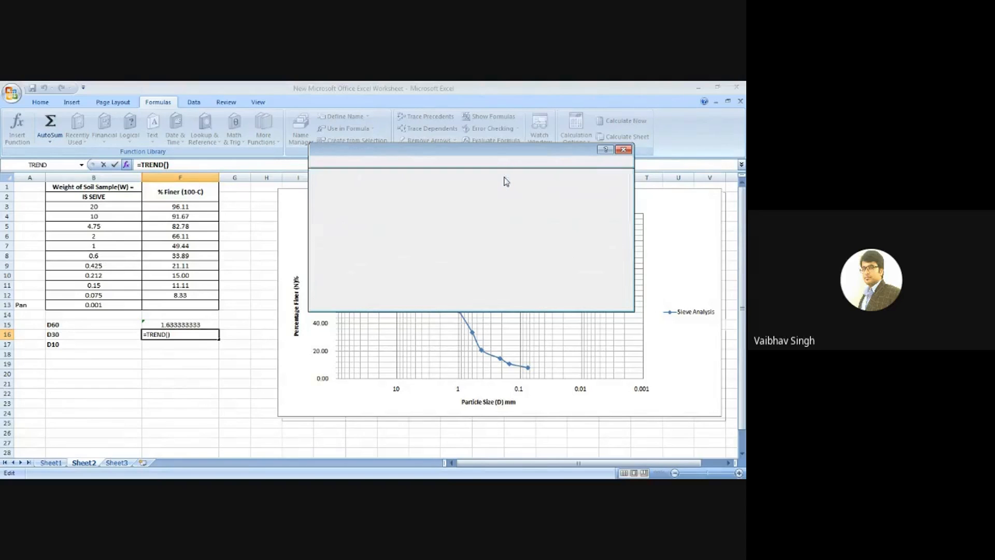
pyautogui.moveTo(93, 258); pyautogui.dragTo(99, 267)
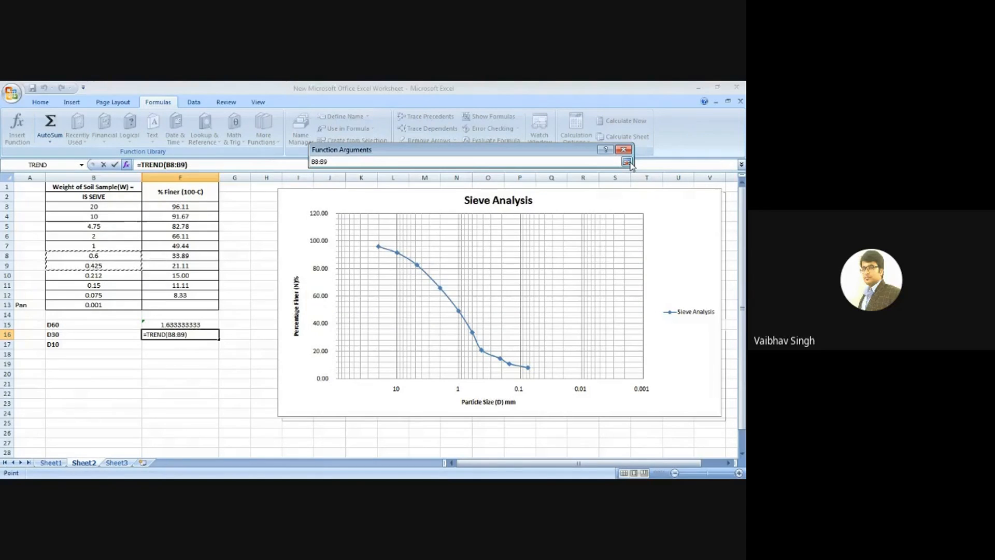
pyautogui.click(627, 163)
# Complete the D30 TREND formula with F8:F9 as known x values and 30 as the new x
pyautogui.click(499, 188)
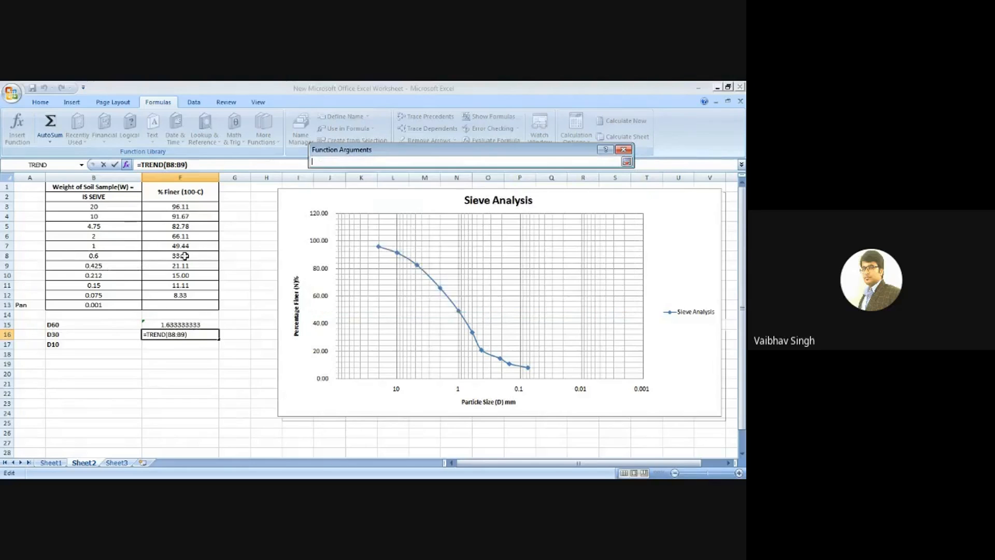
pyautogui.moveTo(183, 256); pyautogui.dragTo(184, 266)
pyautogui.click(627, 163)
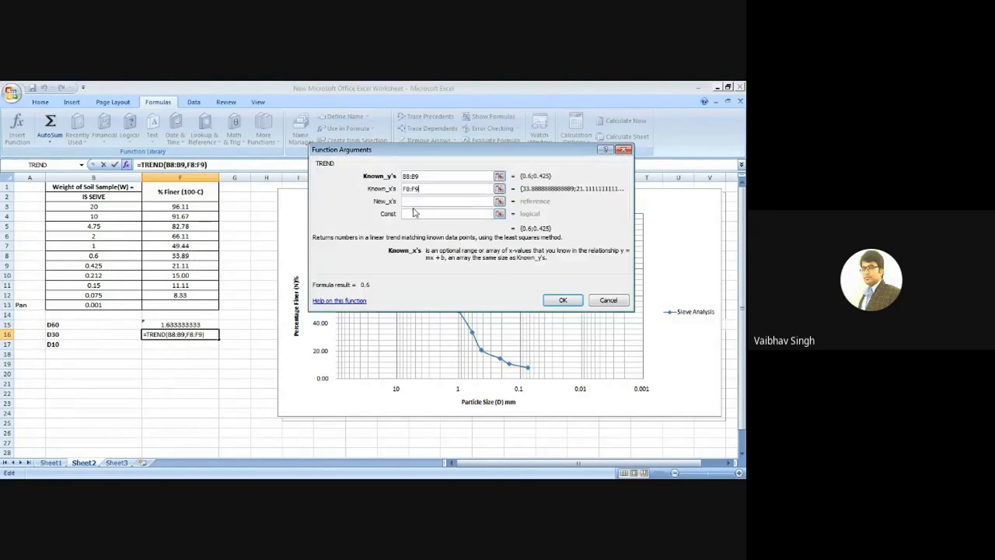
pyautogui.click(413, 203)
pyautogui.write('30')
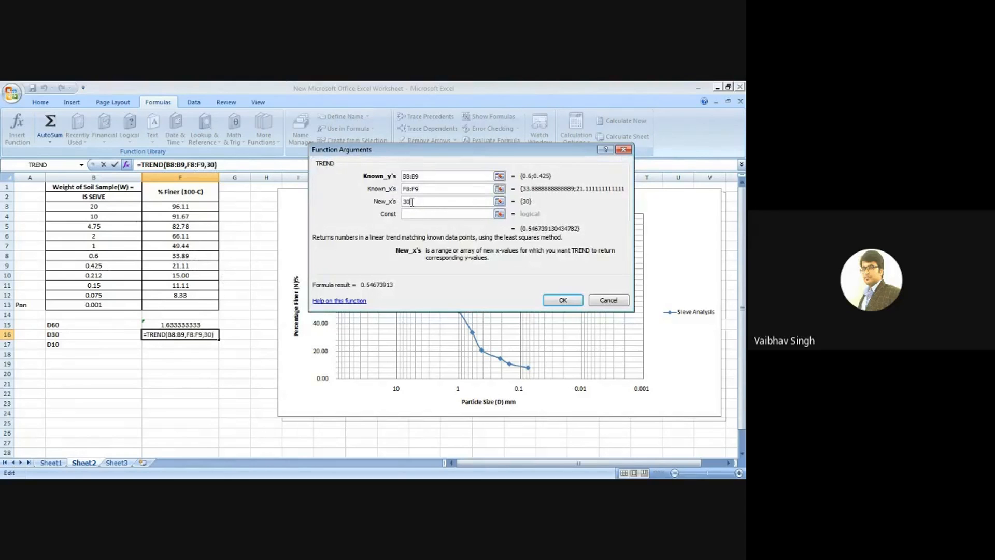
pyautogui.click(563, 300)
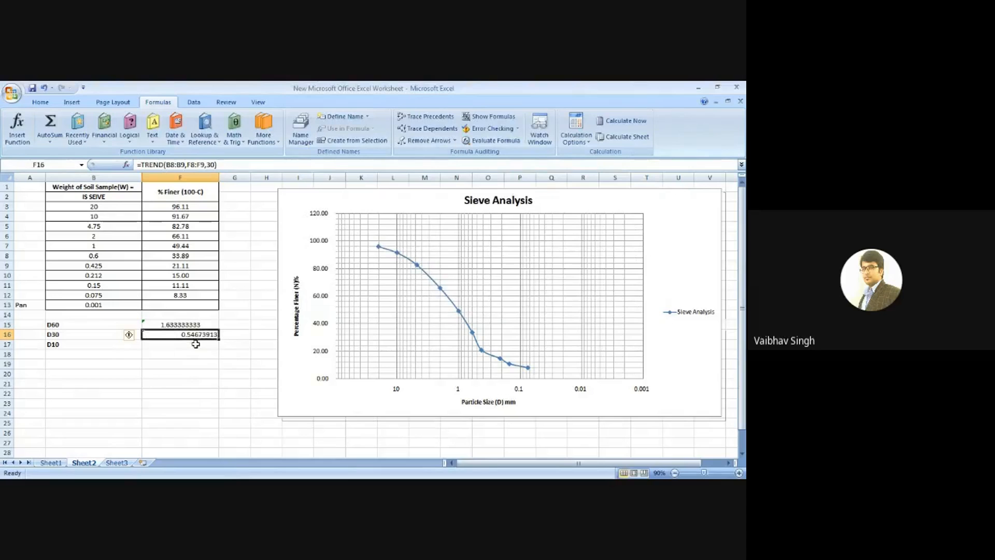
# Start a TREND formula in F17 for D10, using sieve sizes B11:B12 as the known y values
pyautogui.click(195, 340)
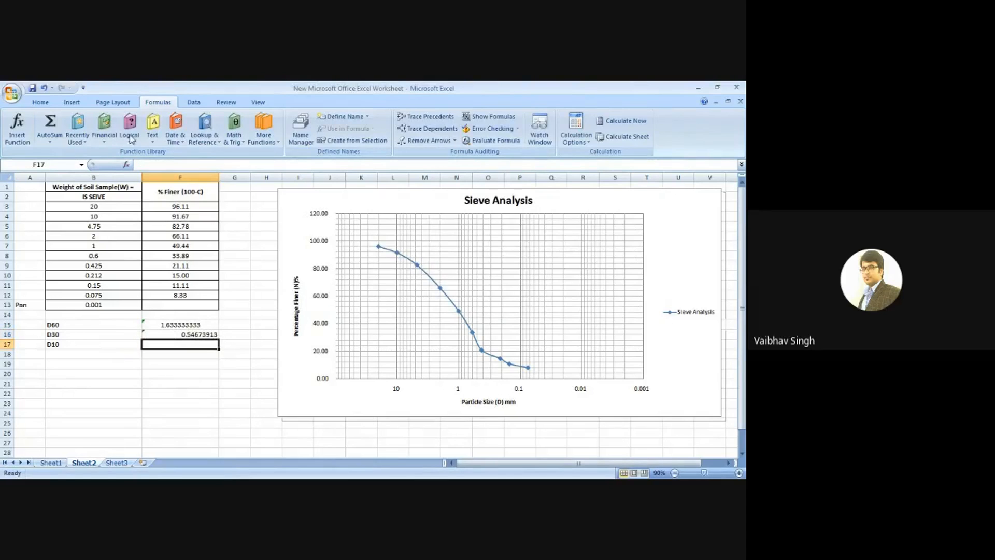
pyautogui.write('=')
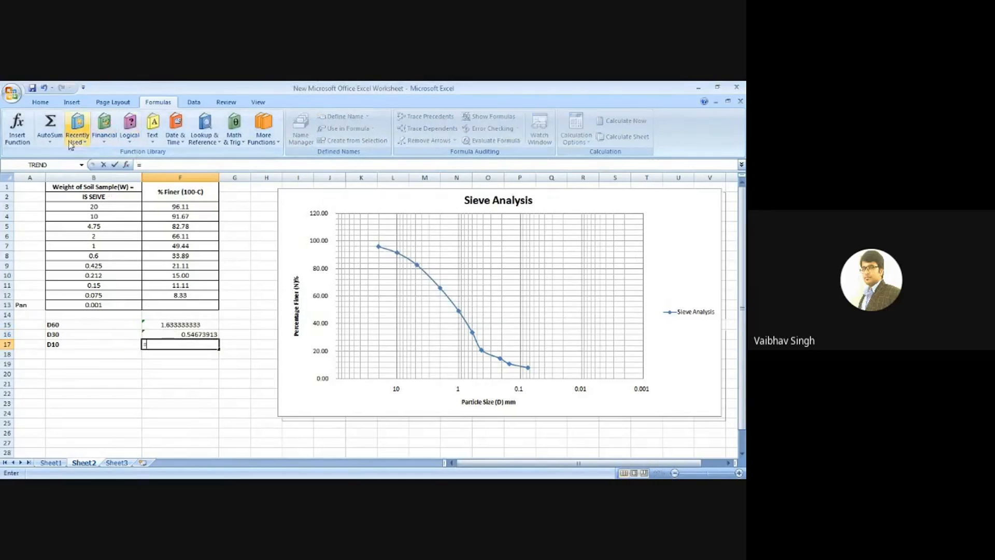
pyautogui.click(76, 133)
pyautogui.click(78, 150)
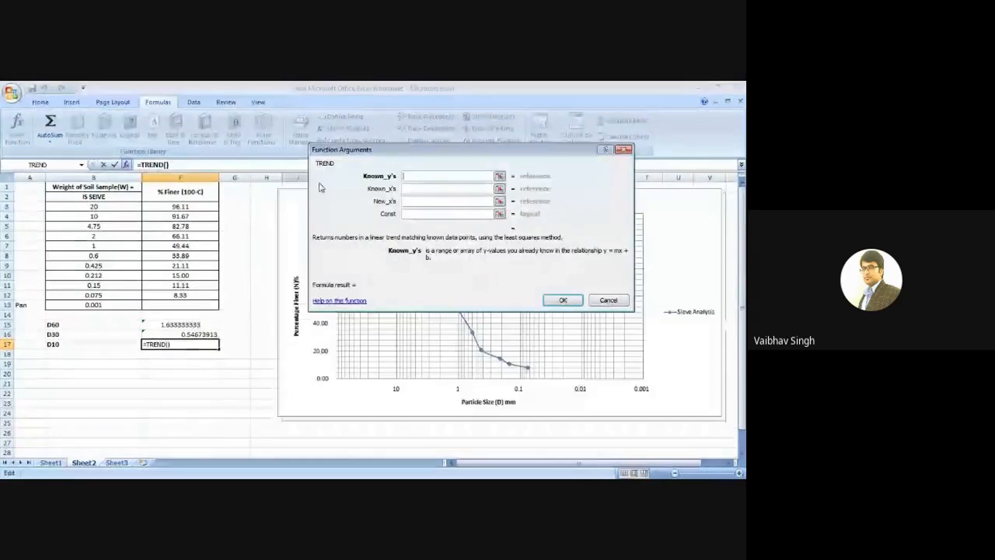
pyautogui.click(499, 189)
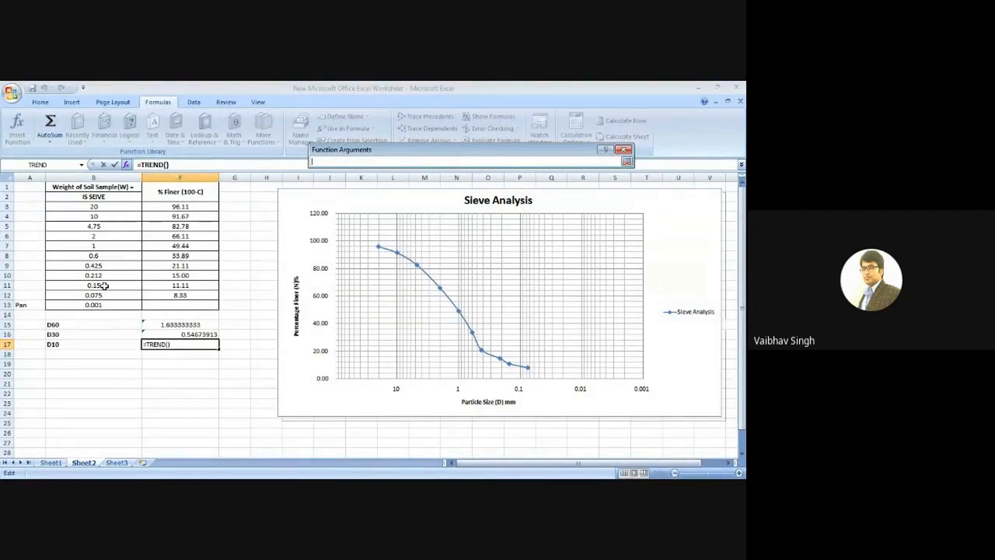
pyautogui.moveTo(104, 286); pyautogui.dragTo(103, 296)
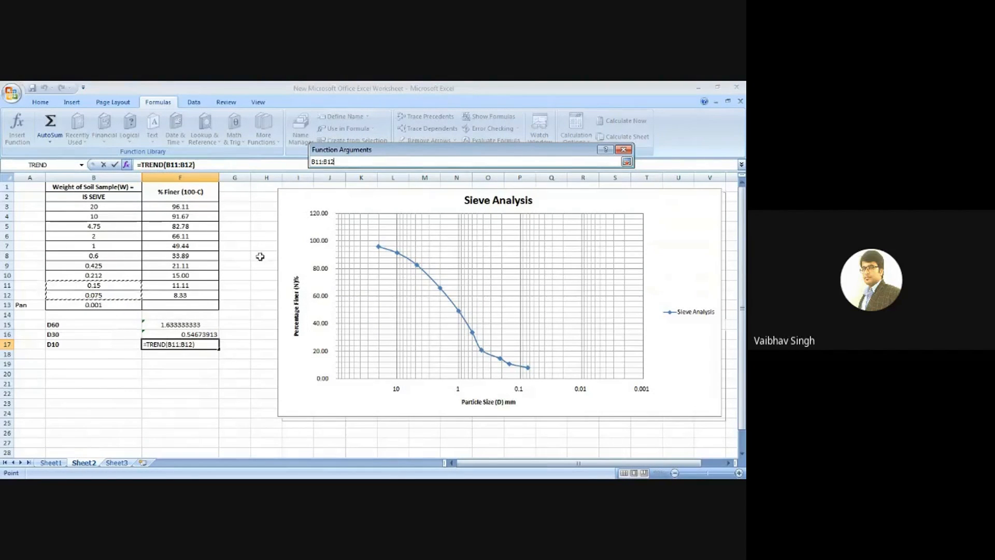
pyautogui.click(626, 162)
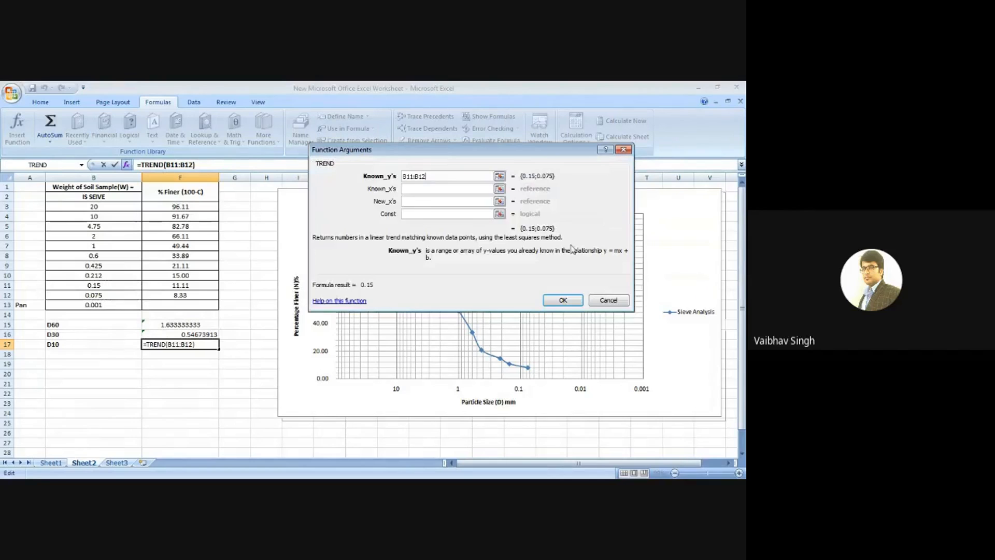
# Complete the D10 TREND formula with F11:F12 as known x values and 10 as the new x
pyautogui.click(499, 189)
pyautogui.moveTo(184, 284); pyautogui.dragTo(185, 295)
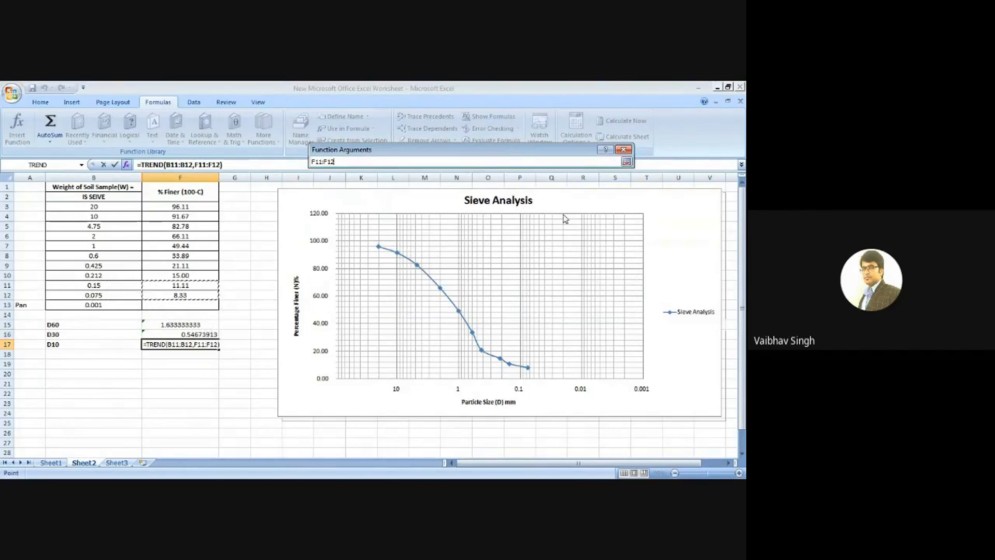
pyautogui.click(627, 161)
pyautogui.click(416, 201)
pyautogui.write('10')
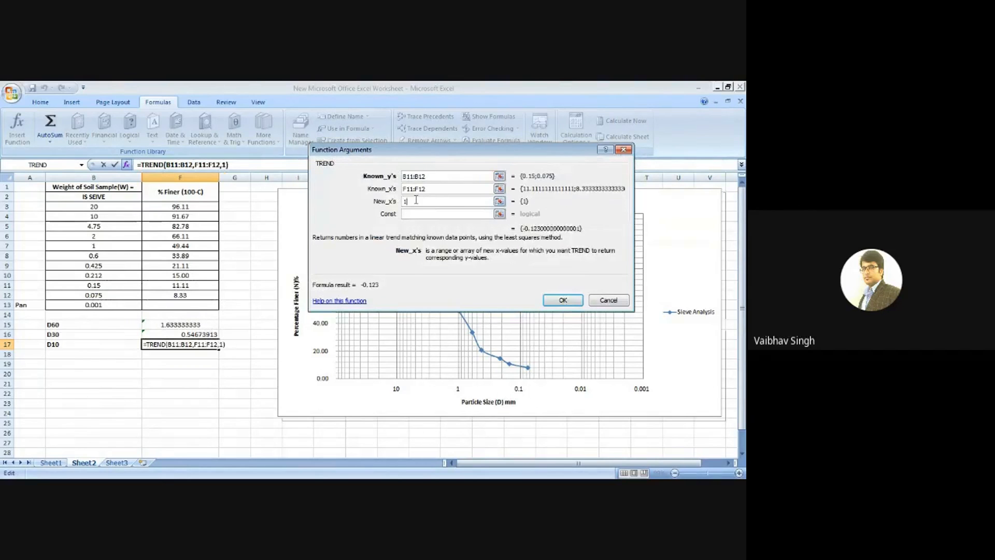
pyautogui.click(563, 300)
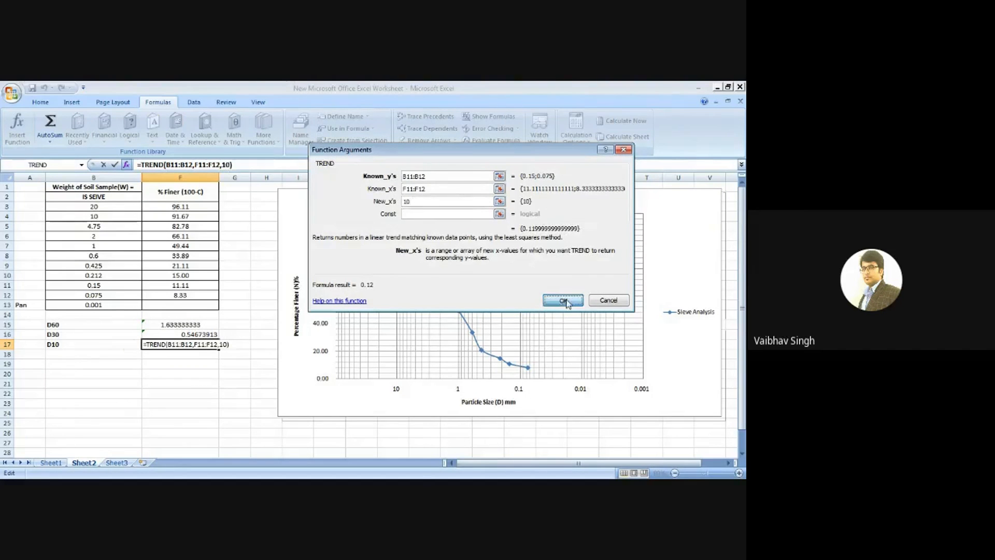
# Centre the D60, D30 and D10 results in F15:F17
pyautogui.moveTo(188, 325); pyautogui.dragTo(203, 346)
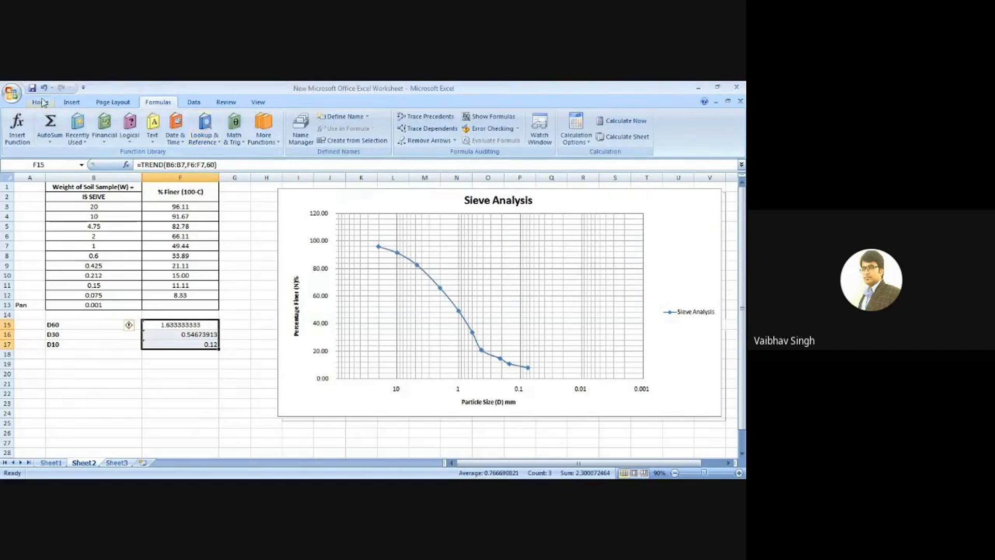
pyautogui.click(41, 102)
pyautogui.click(216, 137)
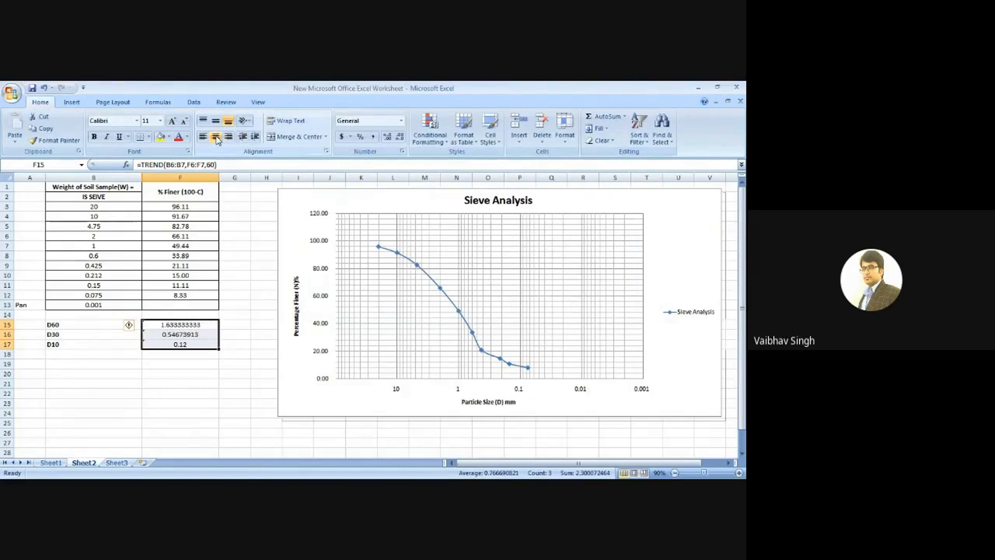
# Apply all borders to the D60, D30 and D10 labels and results in rows 15 to 17
pyautogui.click(149, 137)
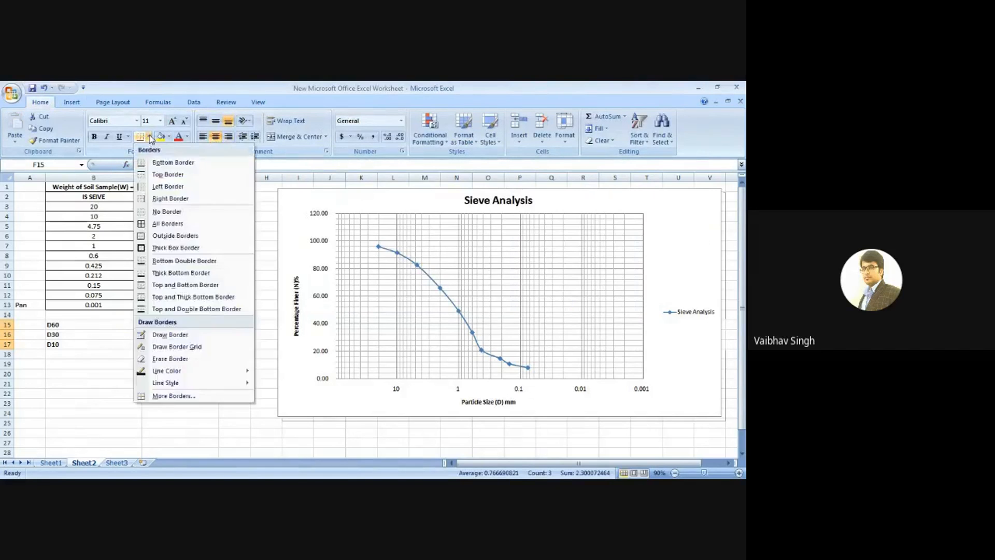
pyautogui.click(82, 379)
pyautogui.moveTo(73, 326); pyautogui.dragTo(168, 342)
pyautogui.click(149, 136)
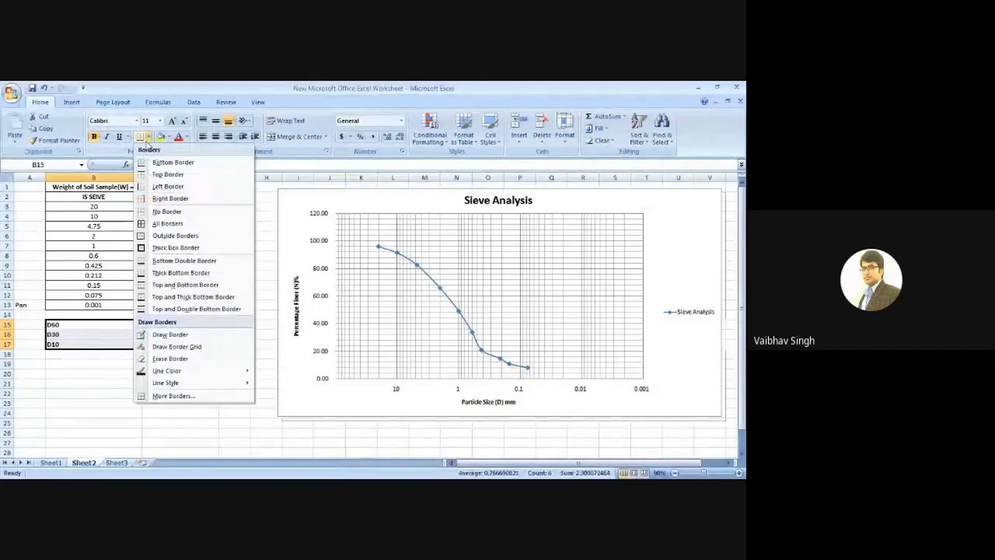
pyautogui.click(167, 223)
pyautogui.click(186, 384)
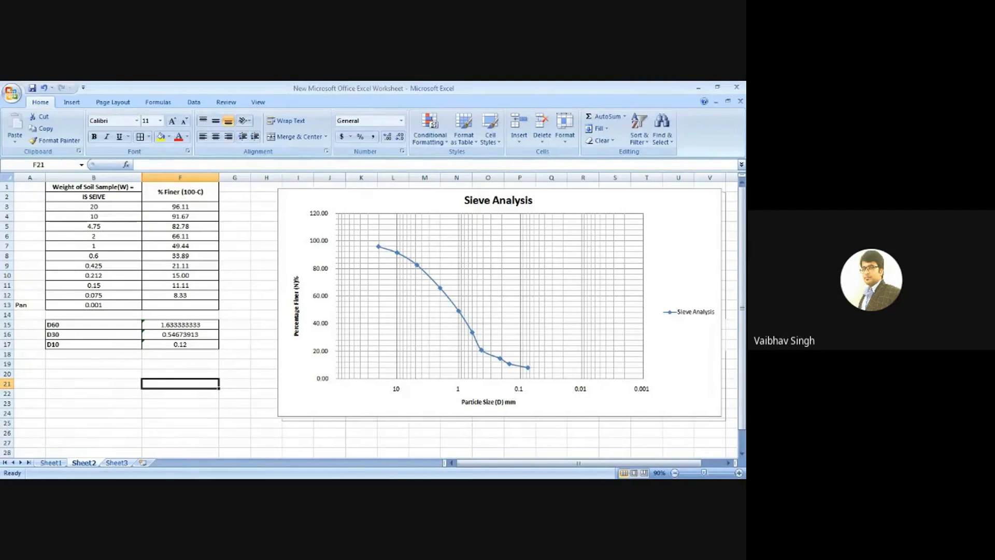
pyautogui.hotkey('alt', 'Tab')
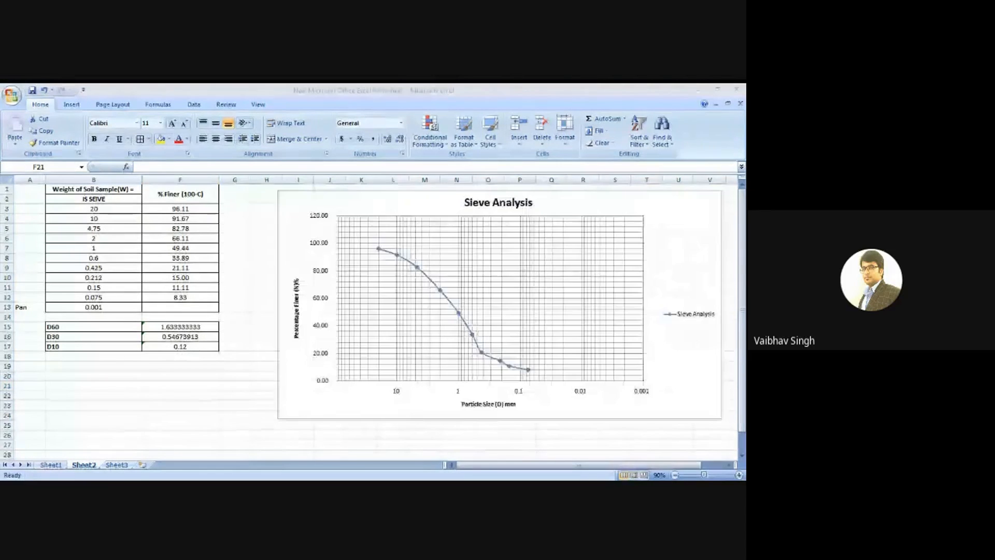